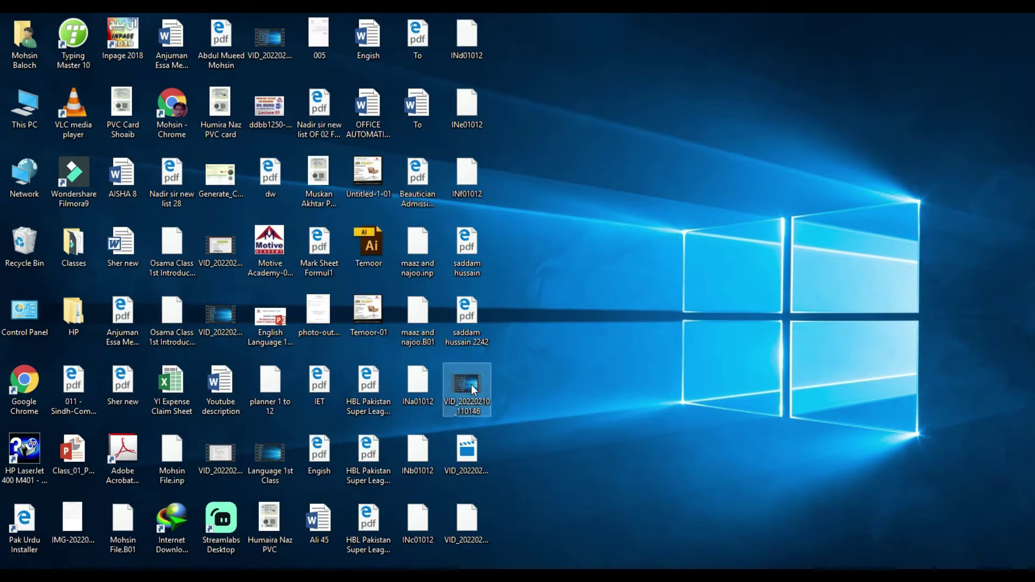
- Permanently delete the video file VID_20220210_110146 from the desktop and switch to Adobe Illustrator
key(shift+Delete)
key(Return)
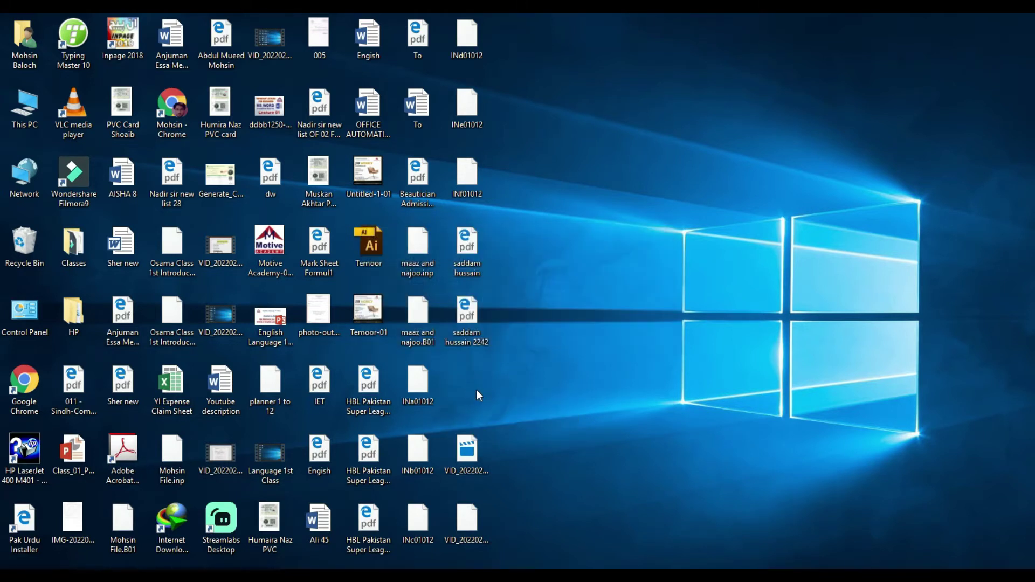
key(alt+Tab)
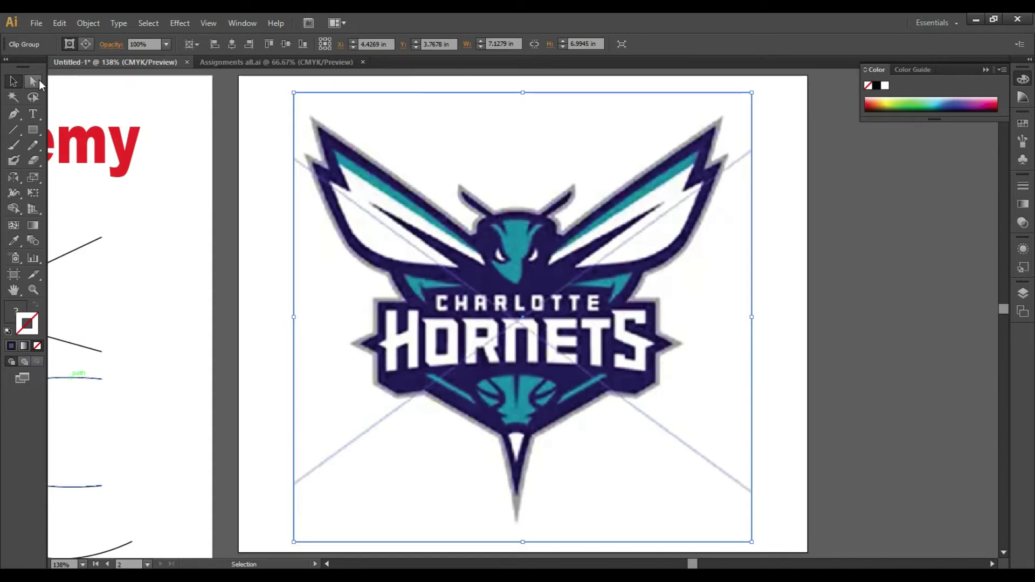
- Add a point text line beside the Hornets logo artboard reading "Pen tool is the ertebral"
click(13, 81)
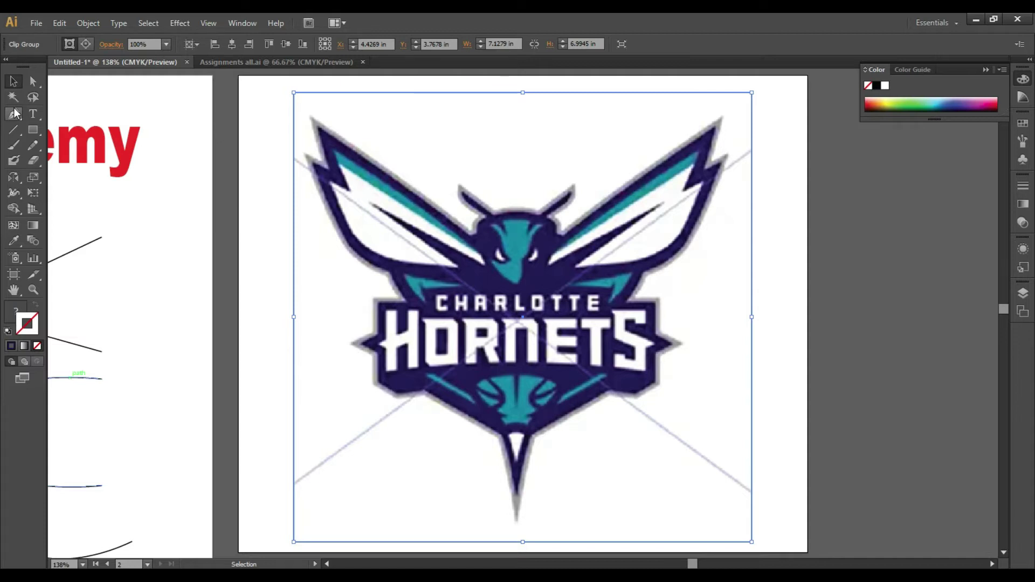
click(33, 114)
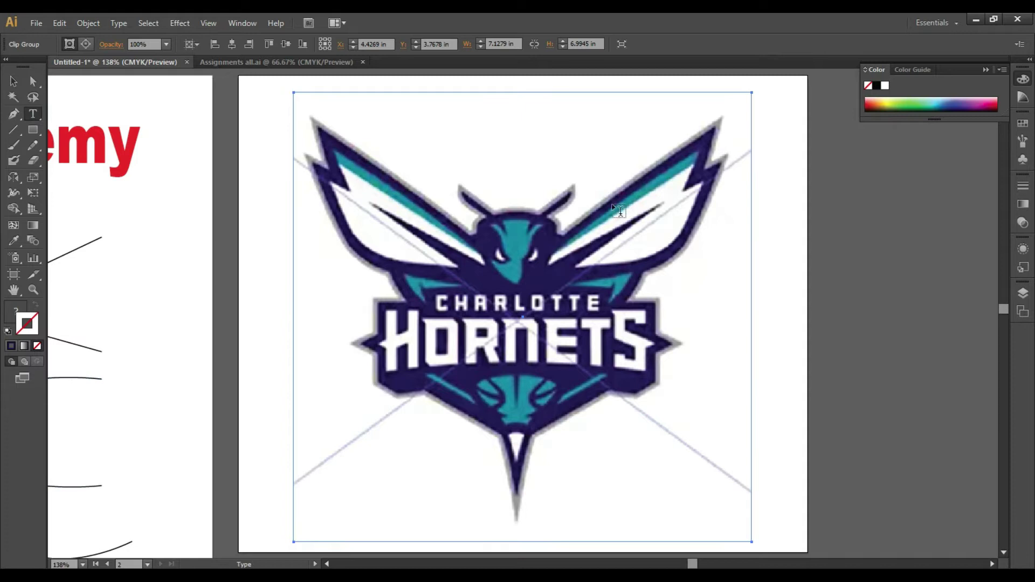
click(869, 182)
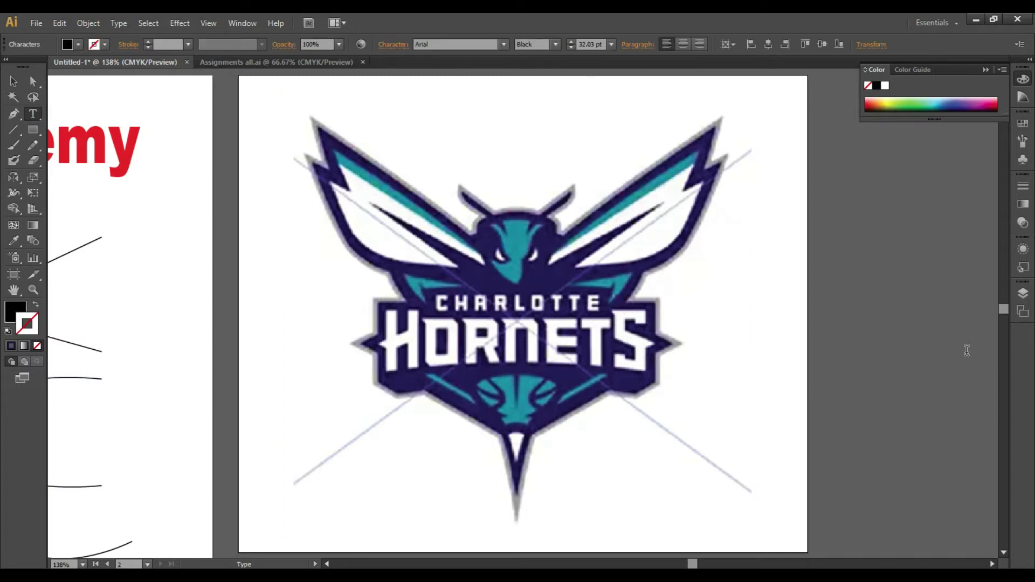
text(Pen to)
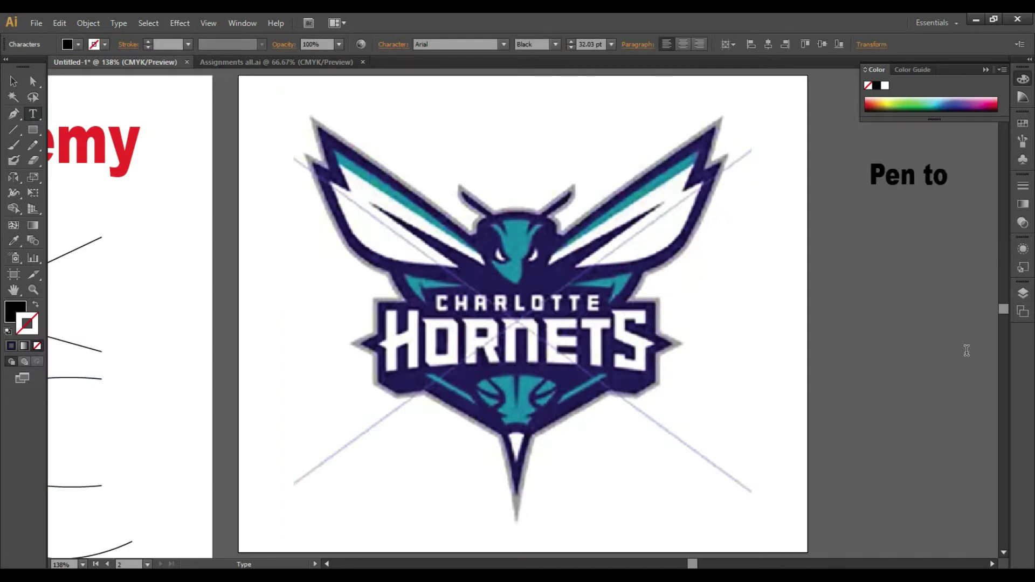
text(ol is th)
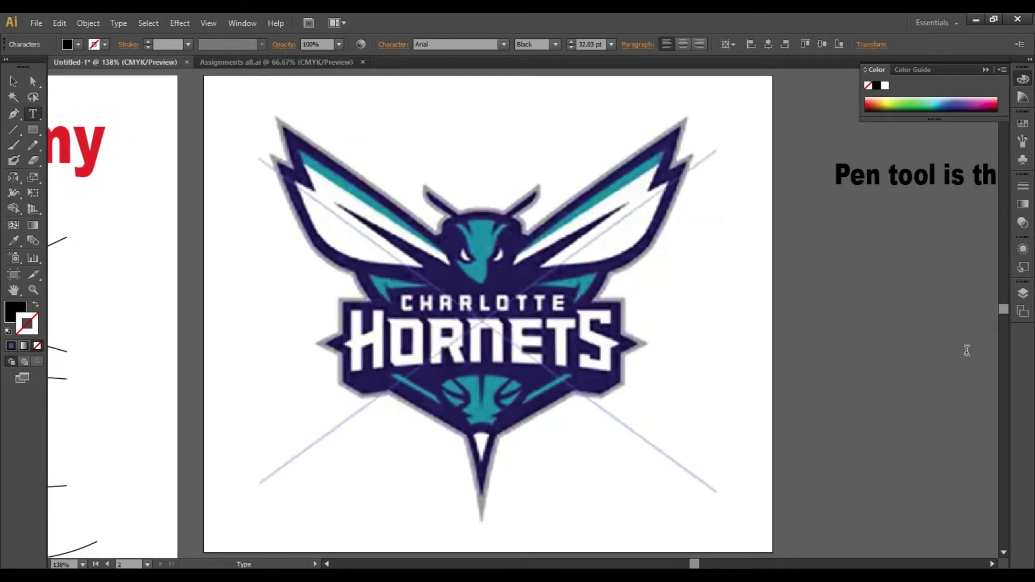
text(e ertebral)
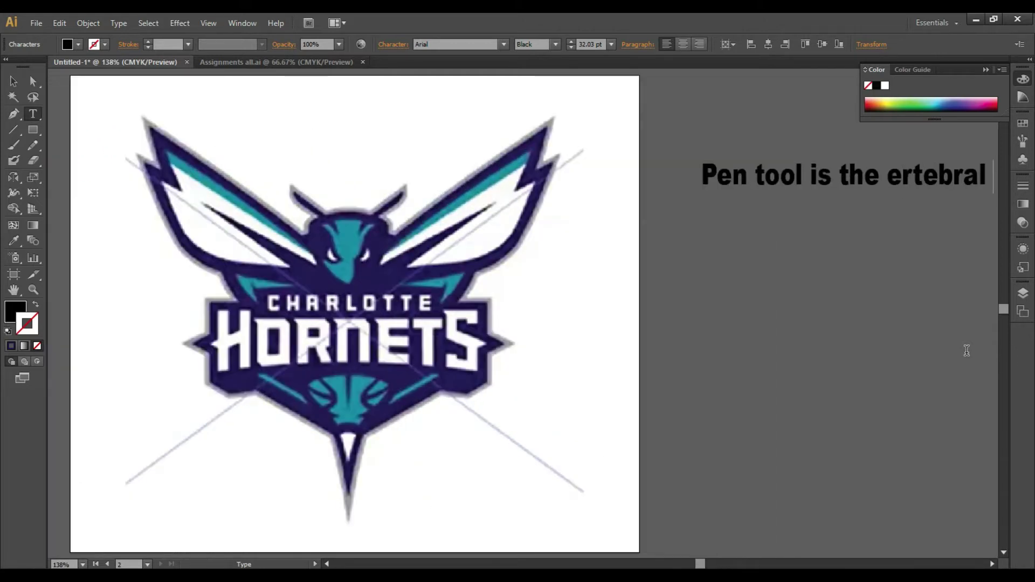
- Correct the last word of the text line to "vertebral" by inserting the missing "v"
key(Left)
key(Left)
key(Left)
key(Left)
key(Left)
key(Left)
key(Left)
key(Left)
key(Left)
key(Right)
text(v)
key(End)
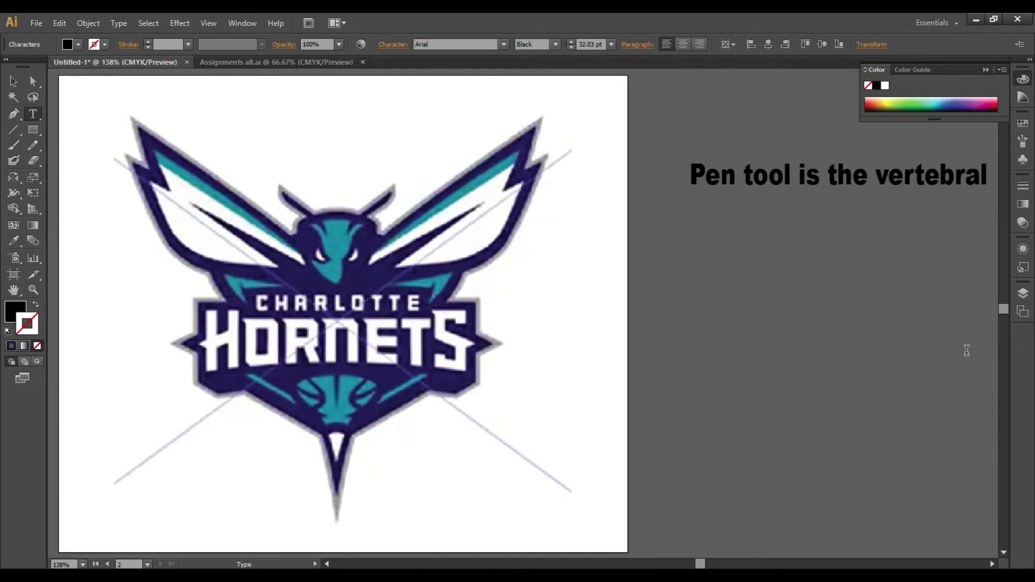
- Complete the text line with "column of Adobe Illustator", number it "1." at the start, and finish text editing
text(col)
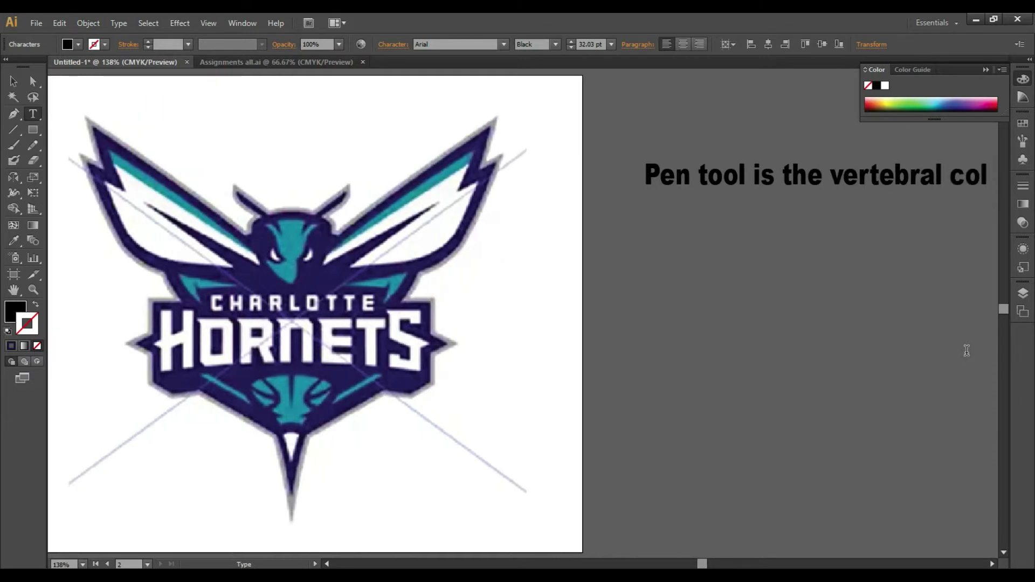
text(umn of Ado)
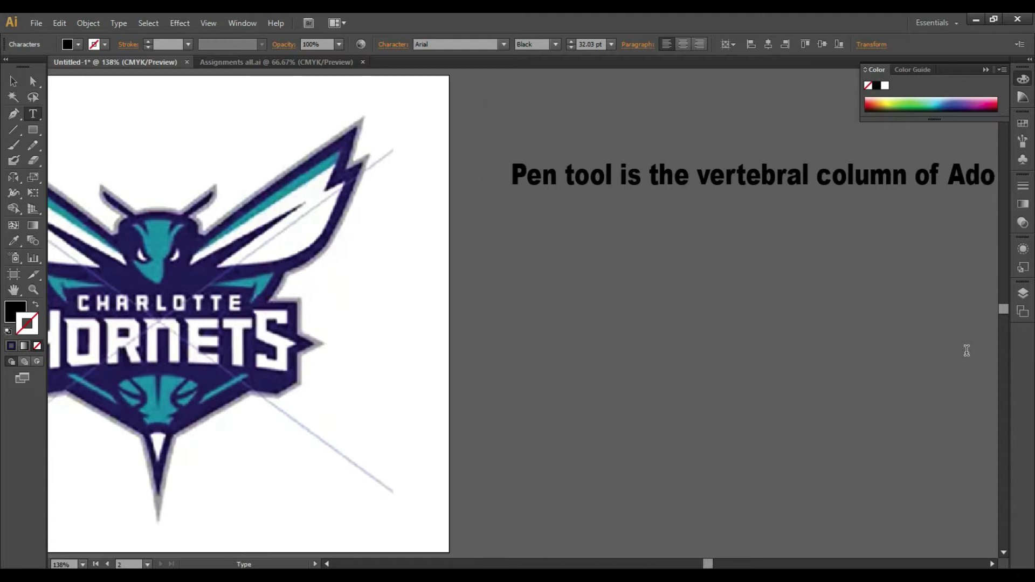
text(be Illustator)
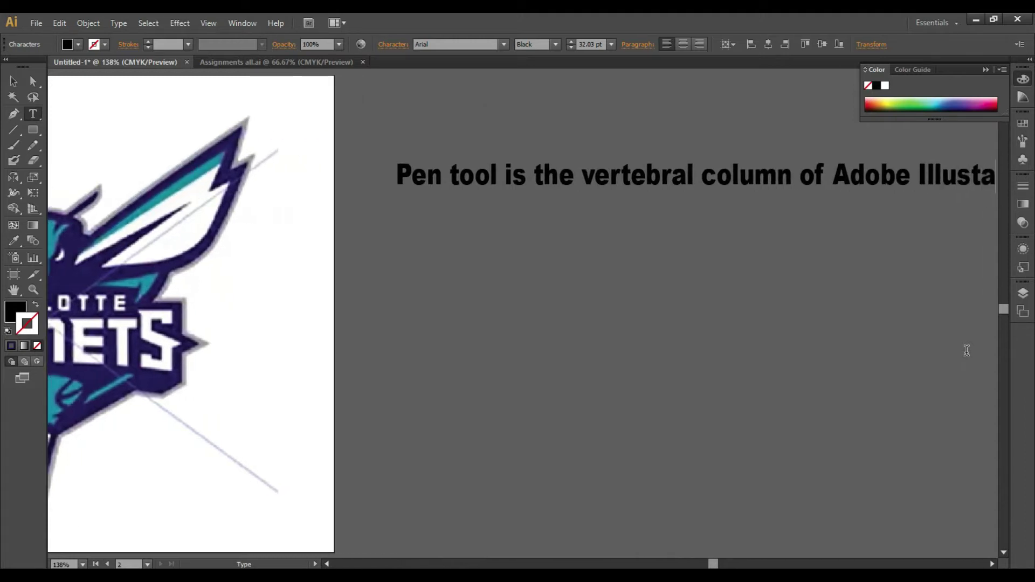
key(Home)
text(1.)
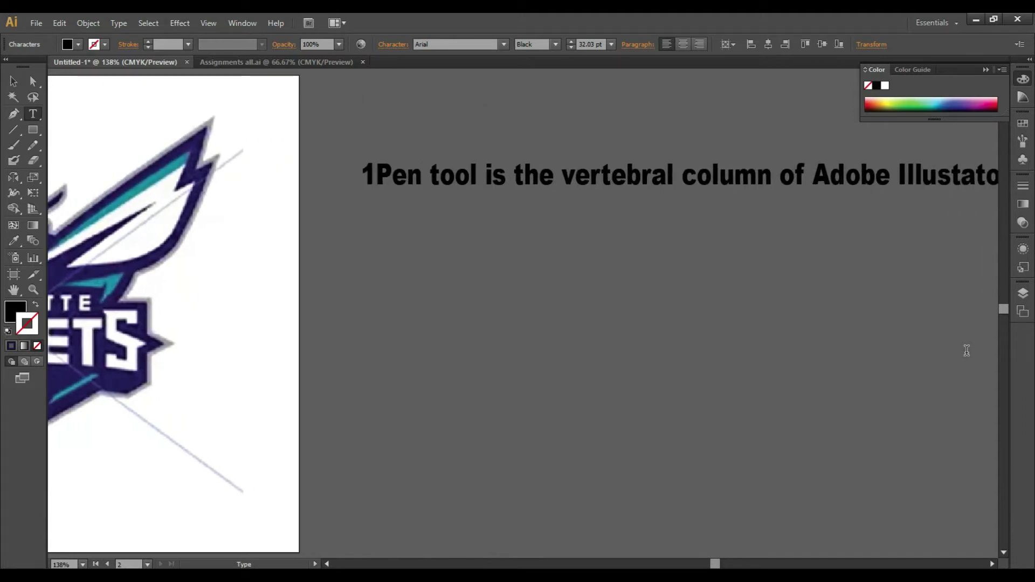
key(End)
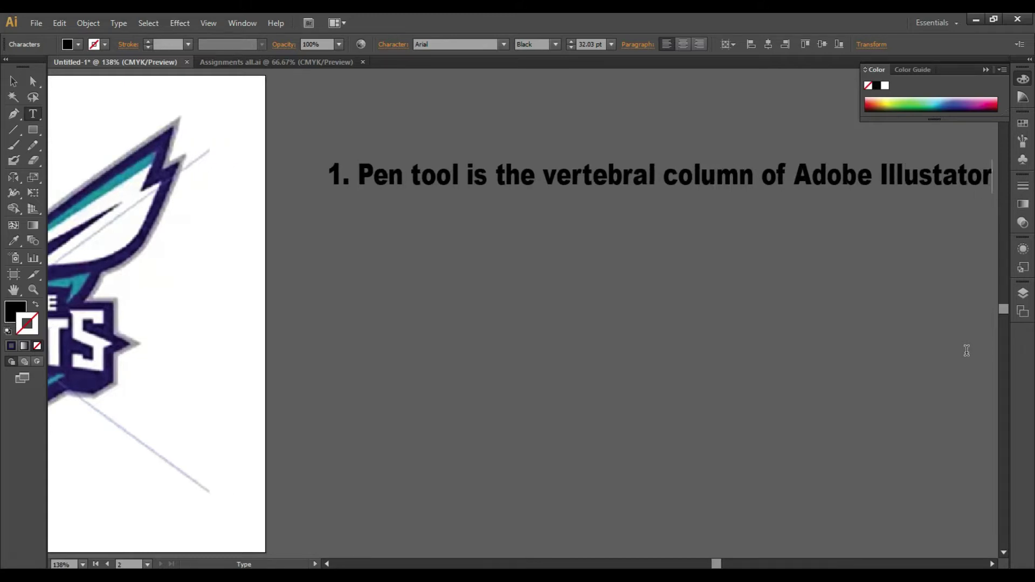
key(Escape)
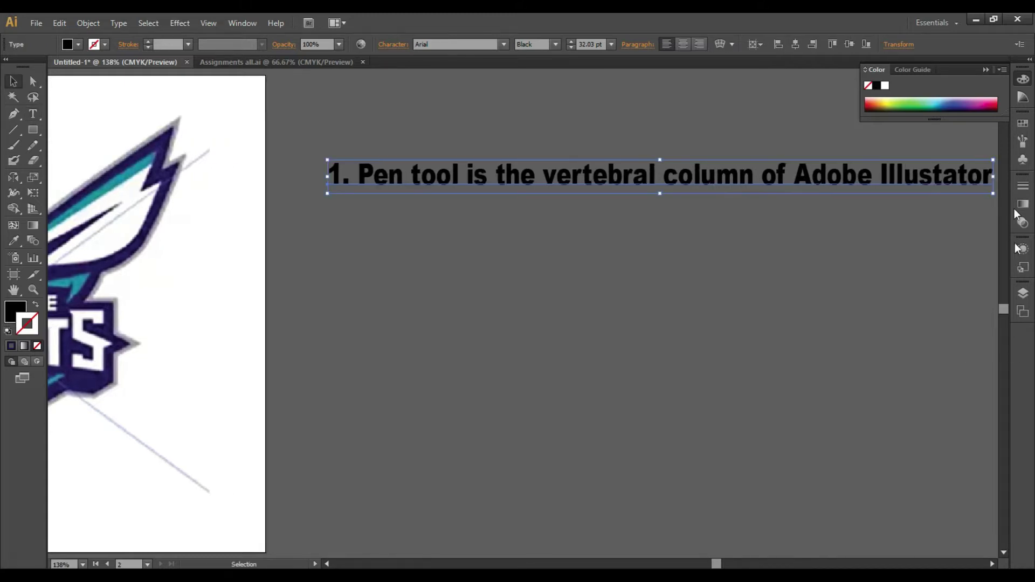
- Scale the text line down to 20.61 pt, move it up beside the logo artboard's upper part, and deselect it
drag(995, 158, 752, 164)
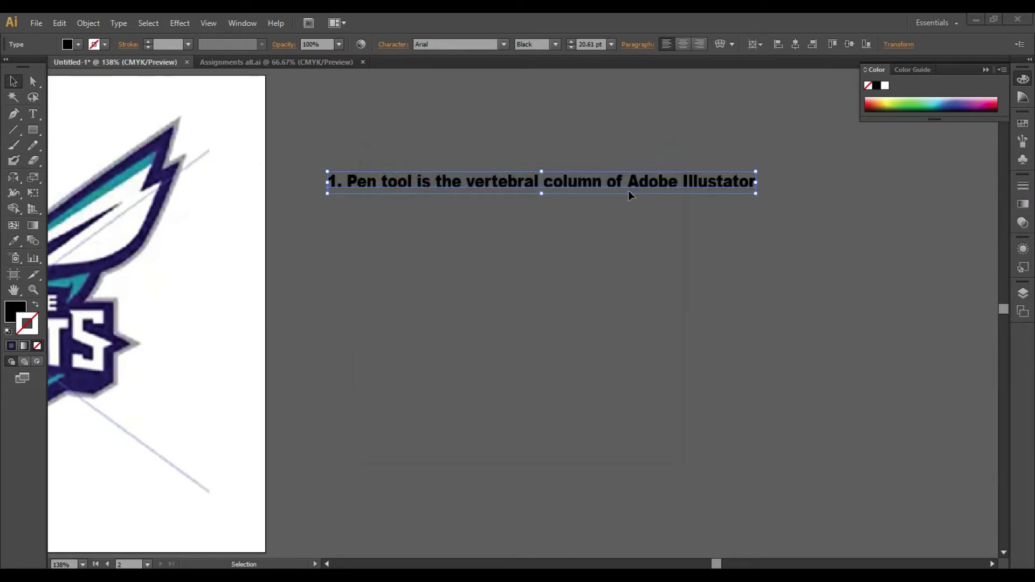
drag(630, 186, 586, 129)
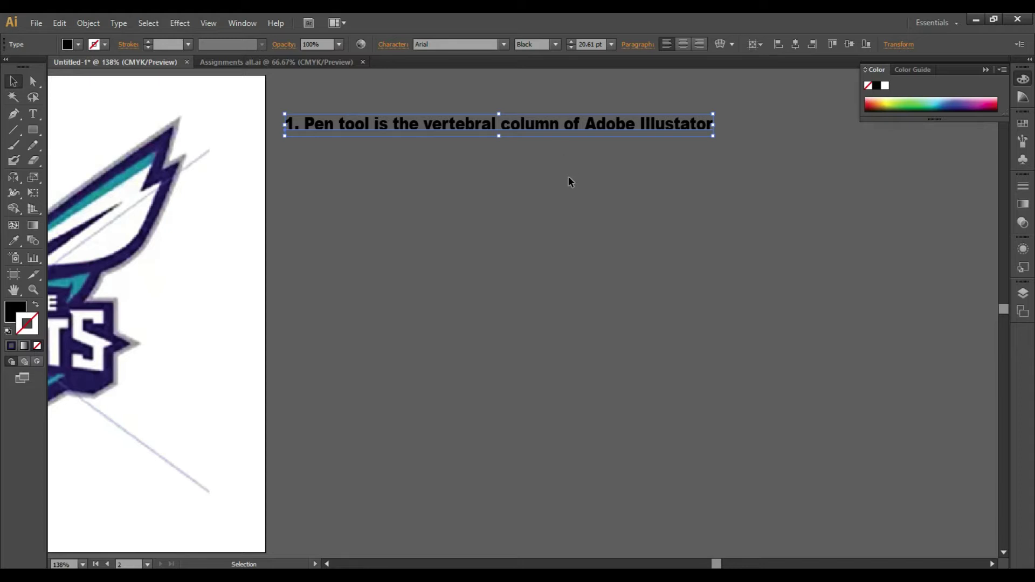
click(558, 204)
- Select the Corner example path on the Types of Curves artboard and examine its upper end anchor point up close
key(ctrl+1)
key(ctrl+minus)
key(ctrl+minus)
key(ctrl+minus)
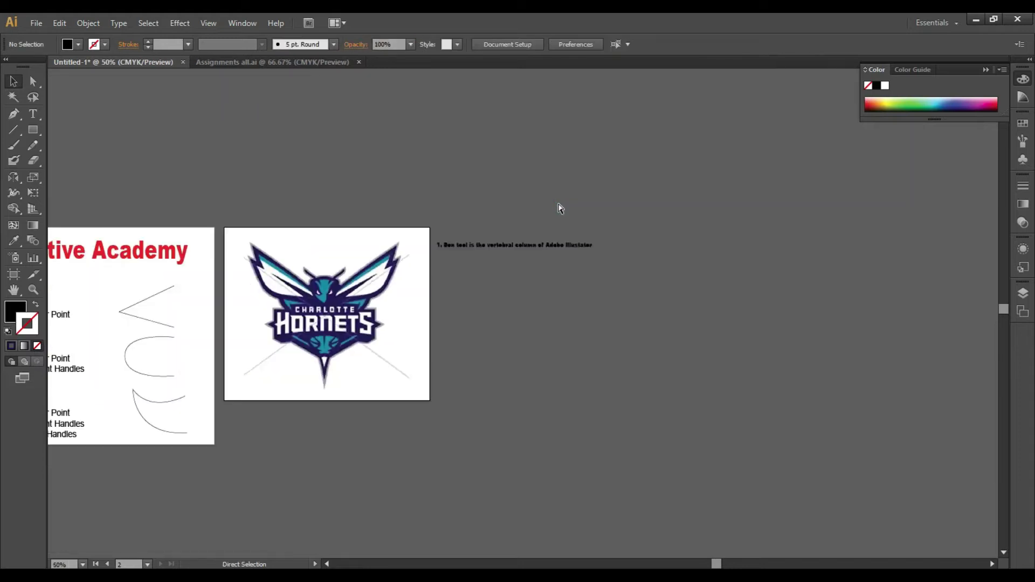
key(a)
key(ctrl+0)
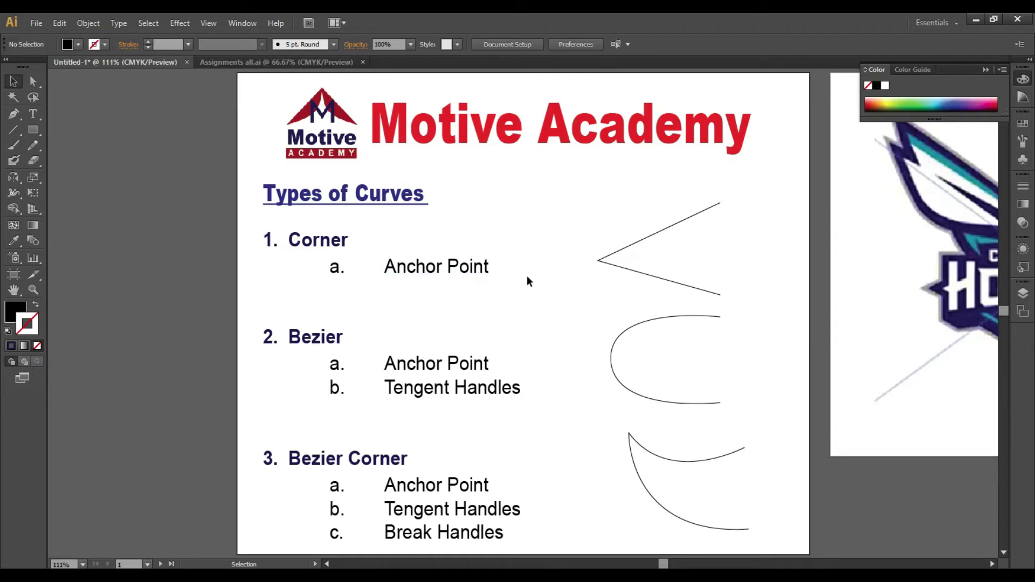
click(717, 205)
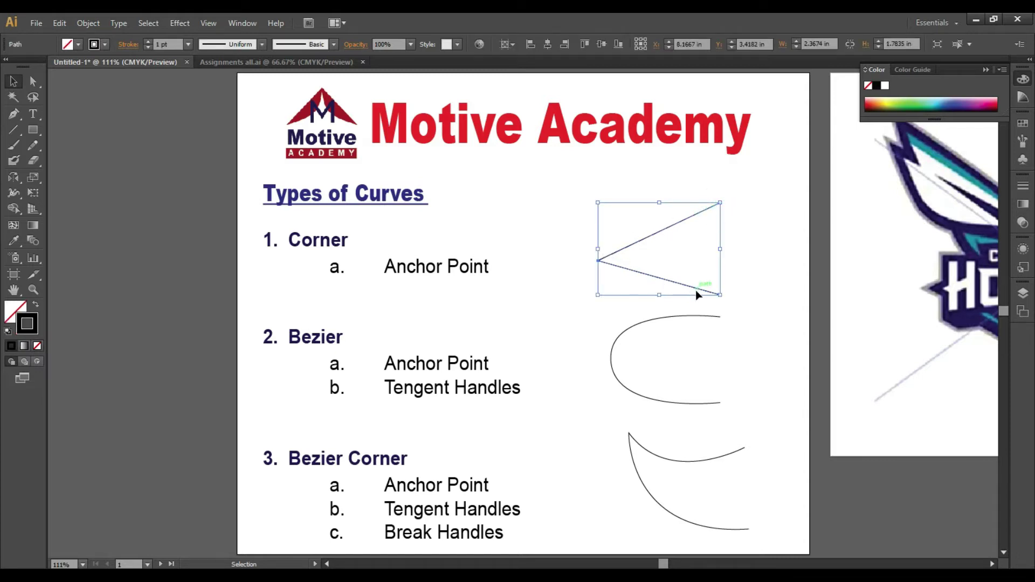
key(s)
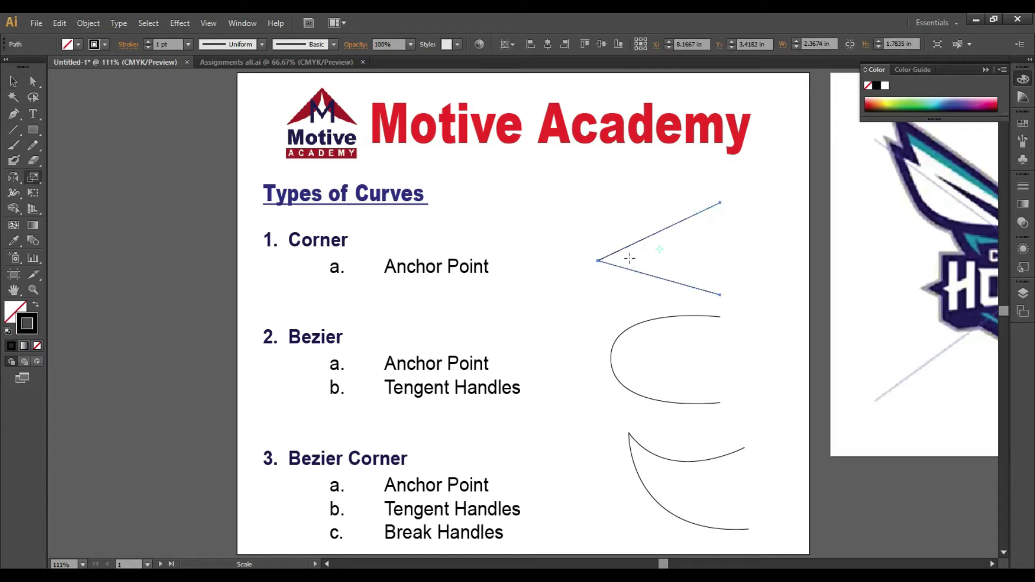
key(z)
drag(704, 194, 736, 213)
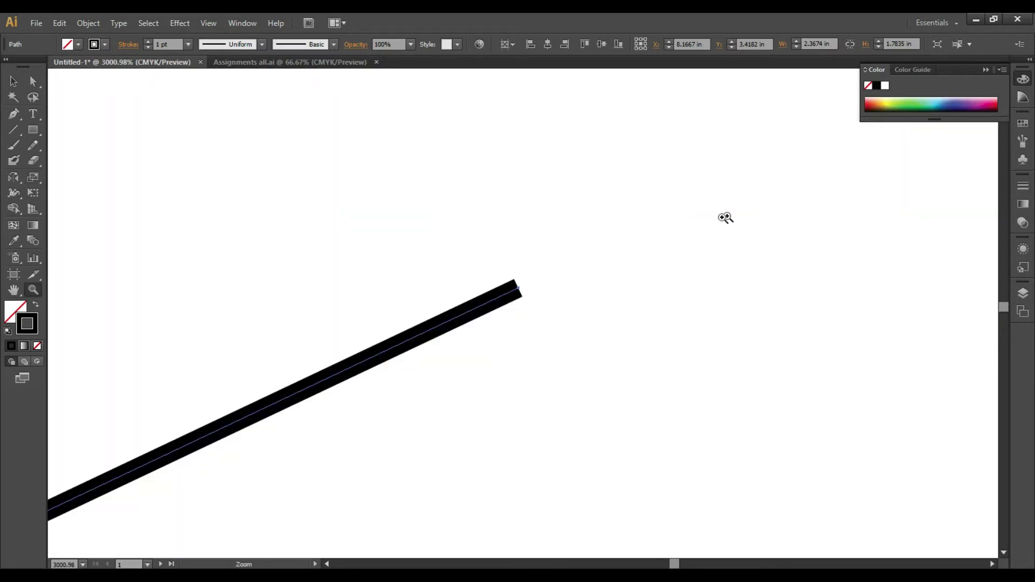
key(a)
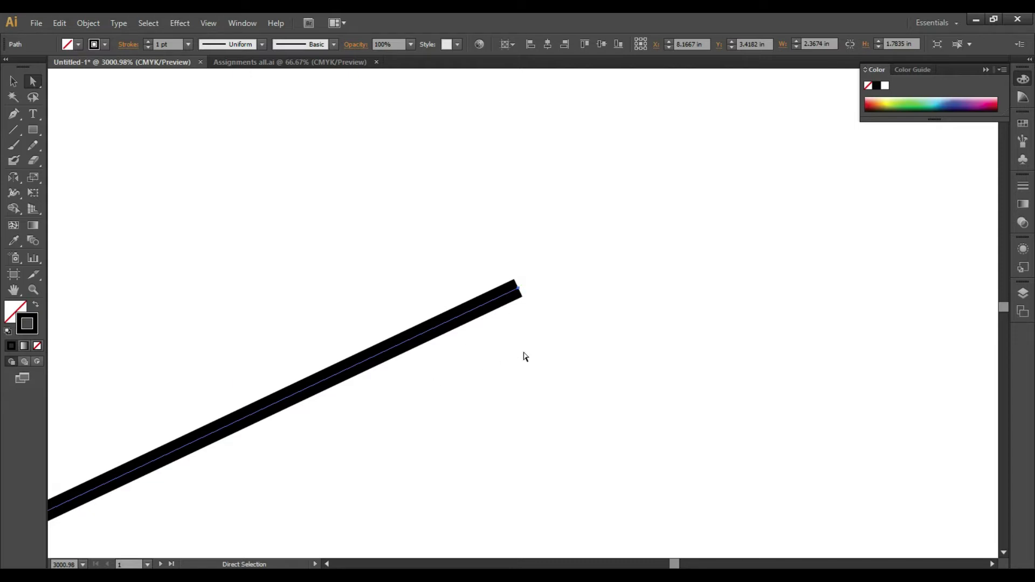
key(ctrl+minus)
key(ctrl+minus)
- Draw a small three-point corner path about 0.36 in tall above the Corner example with the Pen tool
key(p)
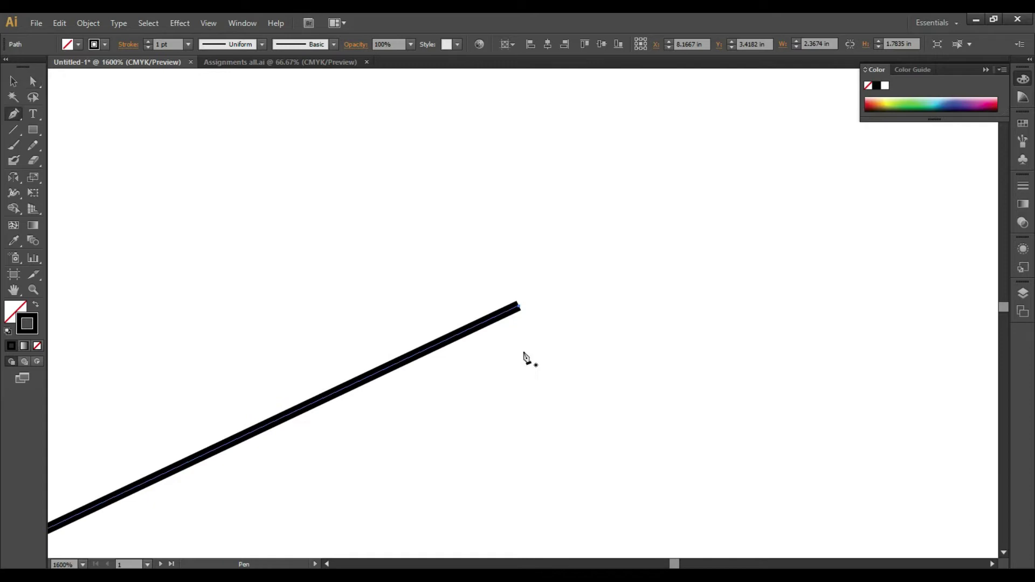
click(755, 201)
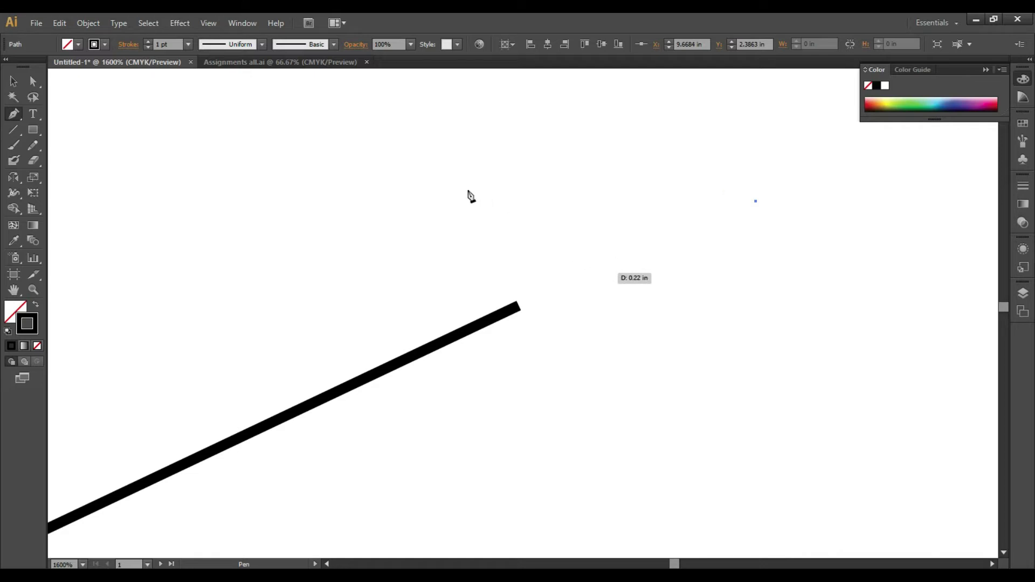
click(464, 100)
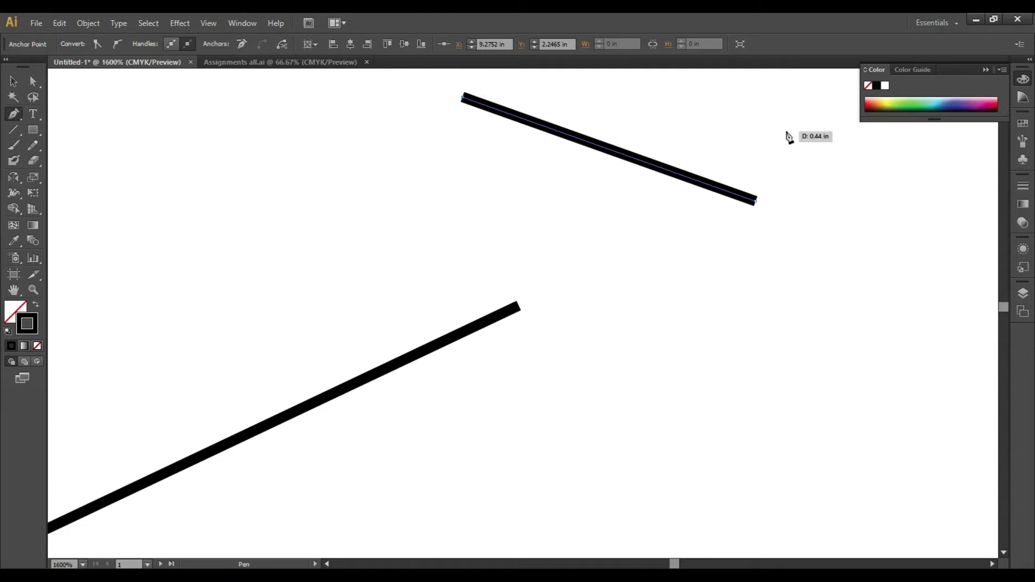
key(ctrl+minus)
key(ctrl+minus)
key(ctrl+minus)
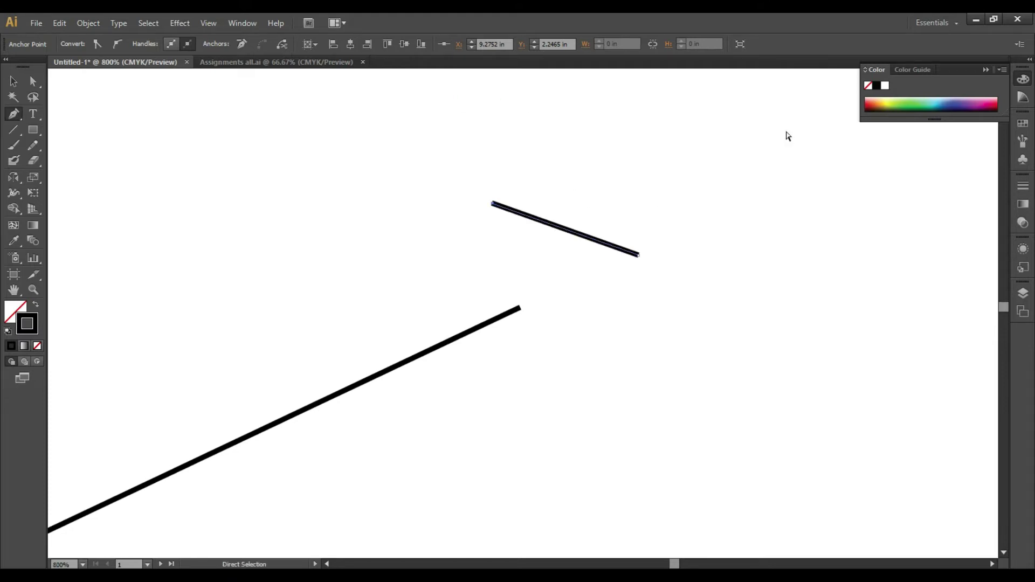
click(613, 173)
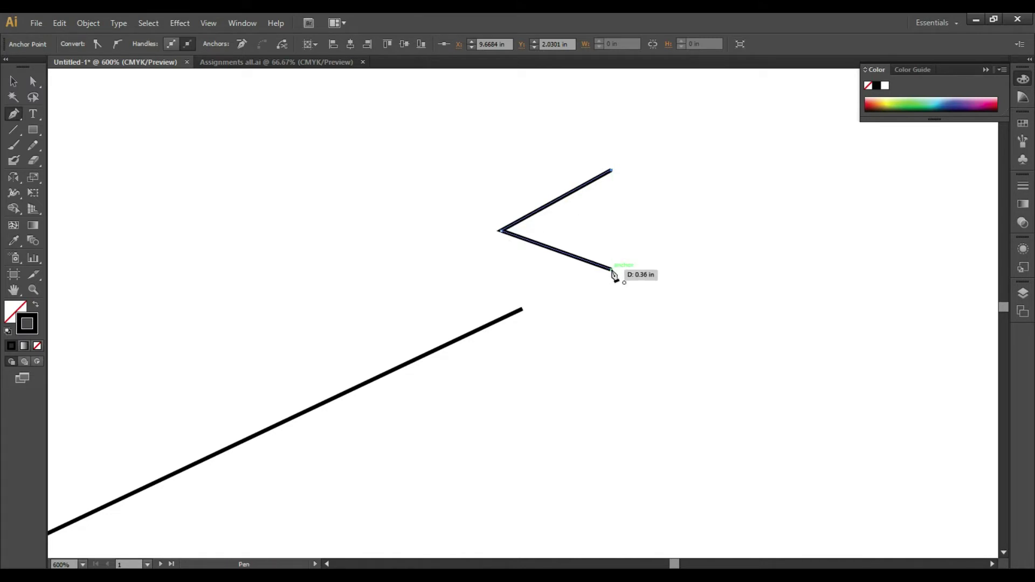
key(ctrl+minus)
key(ctrl+minus)
key(ctrl+minus)
key(ctrl+minus)
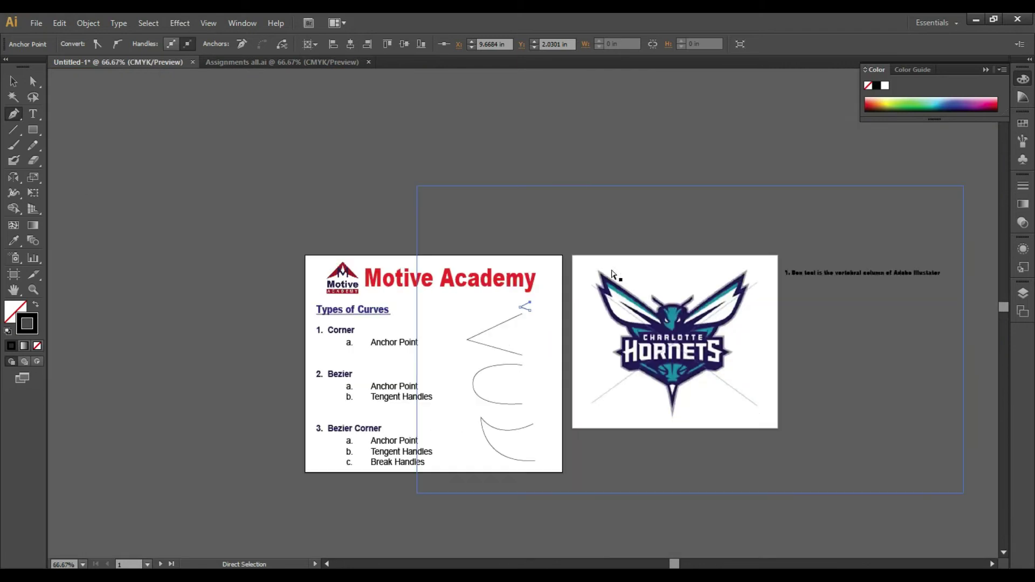
click(354, 342)
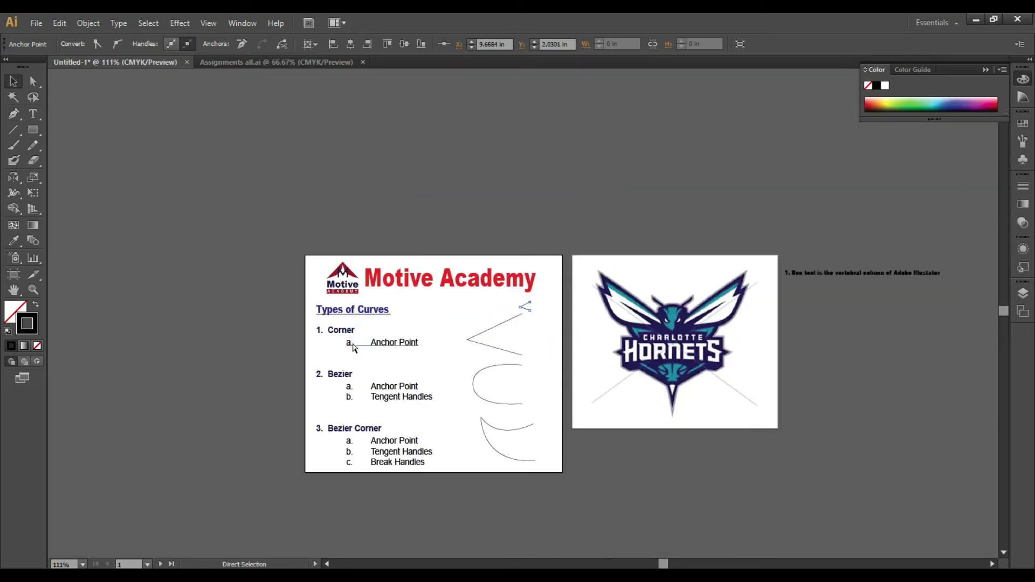
key(ctrl+z)
key(ctrl+0)
key(v)
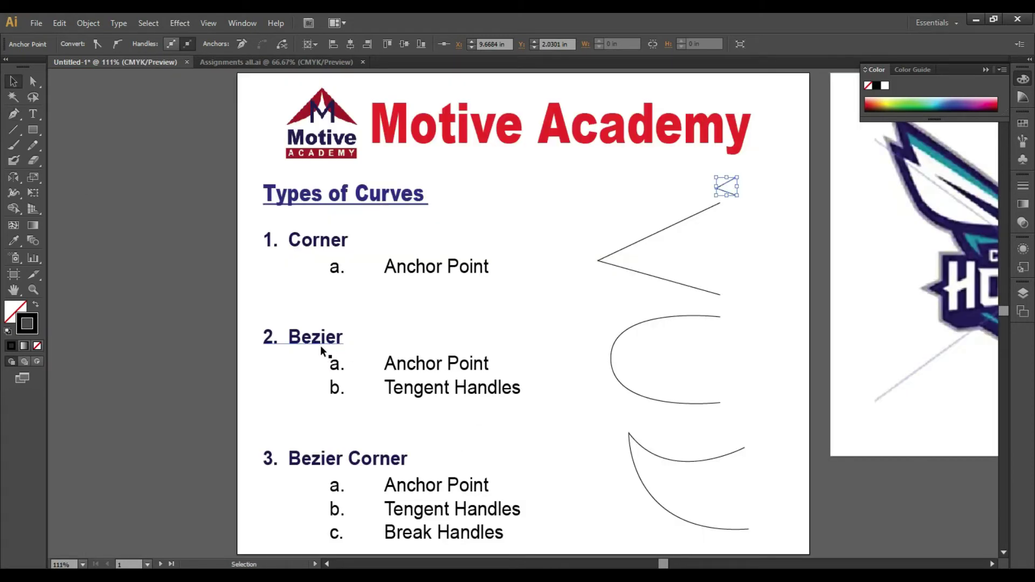
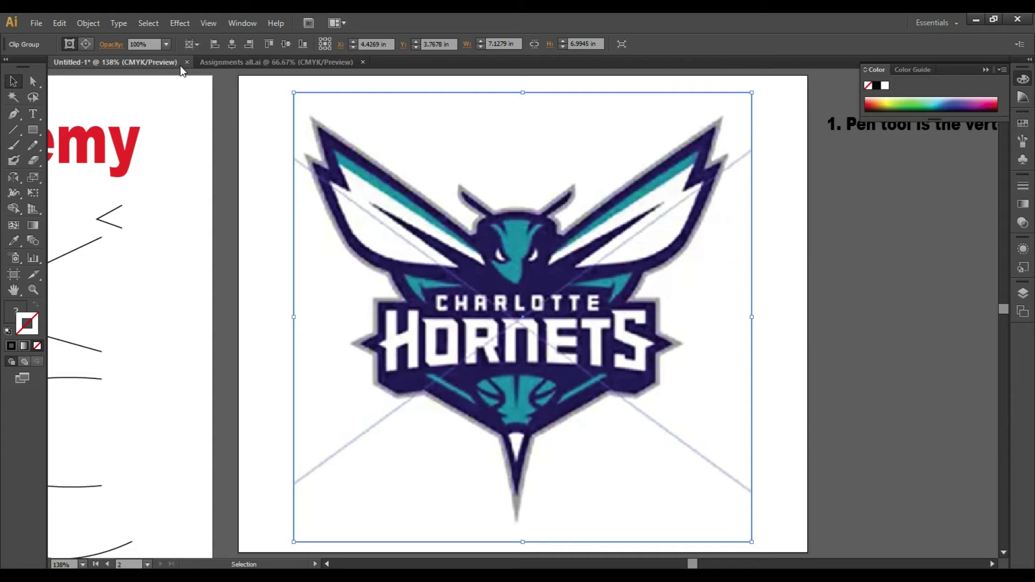
- Set the Charlotte Hornets logo's opacity to 50% and lock it in place
click(167, 45)
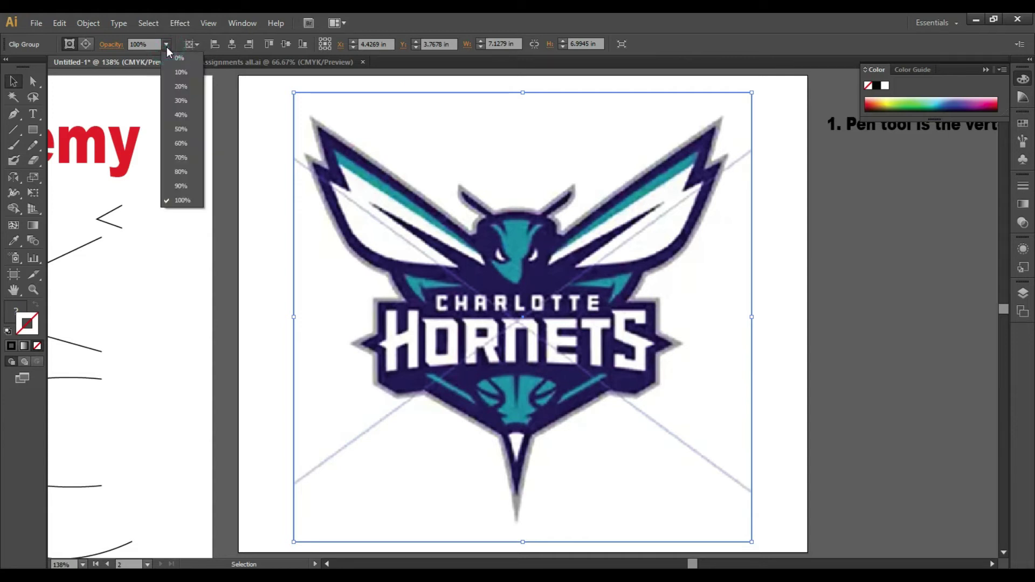
click(199, 123)
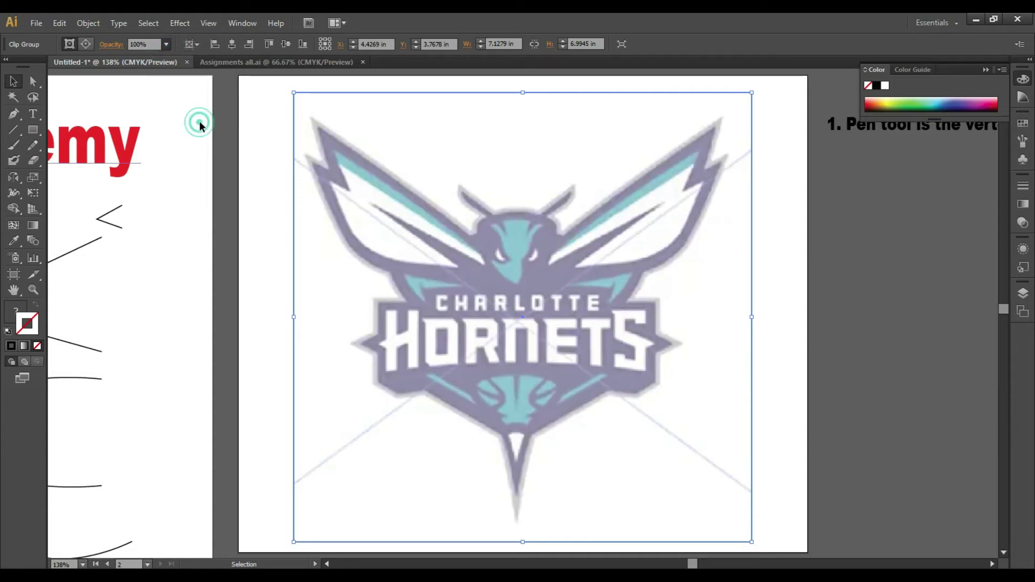
click(88, 24)
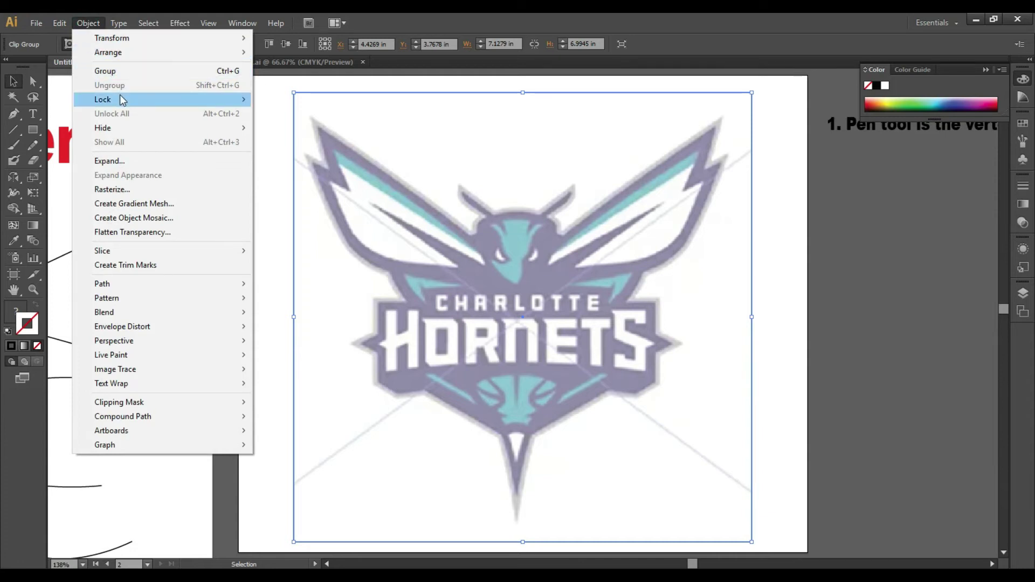
mouse_move(122, 100)
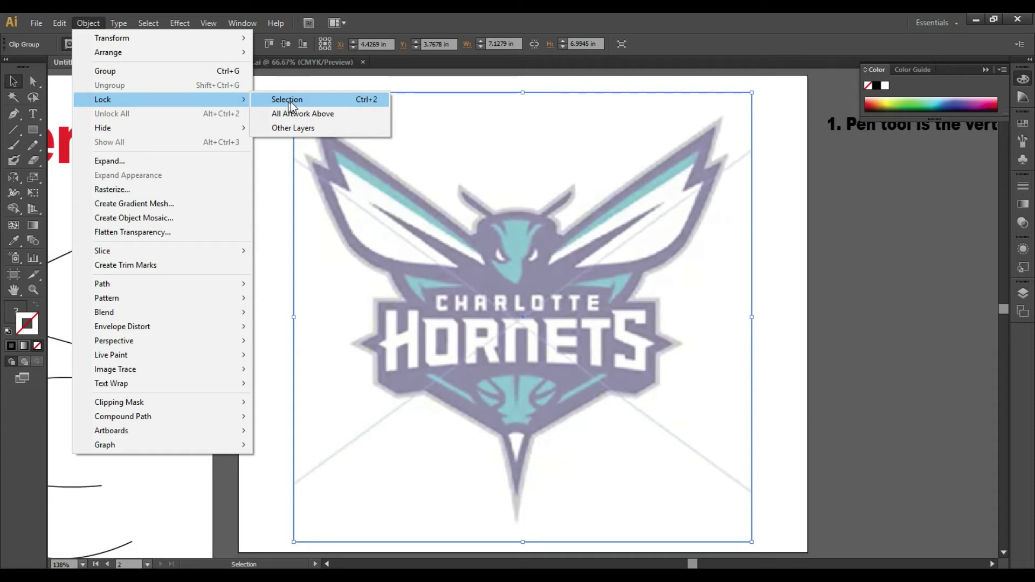
click(374, 102)
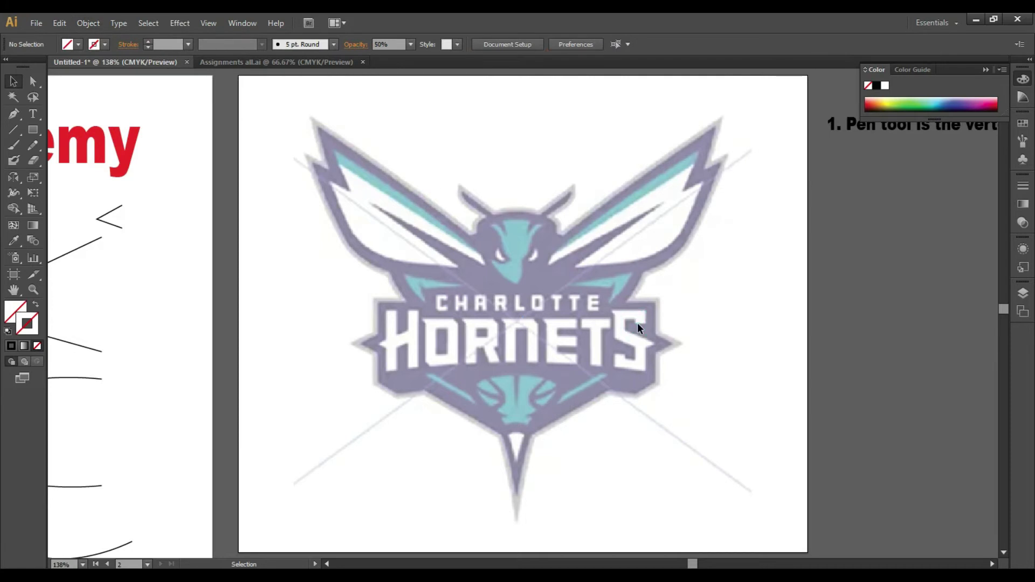
- Examine the faded logo's lettering and outer contour up close, and fit the logo artboard to the view
key(ctrl+plus)
key(ctrl+plus)
key(ctrl+plus)
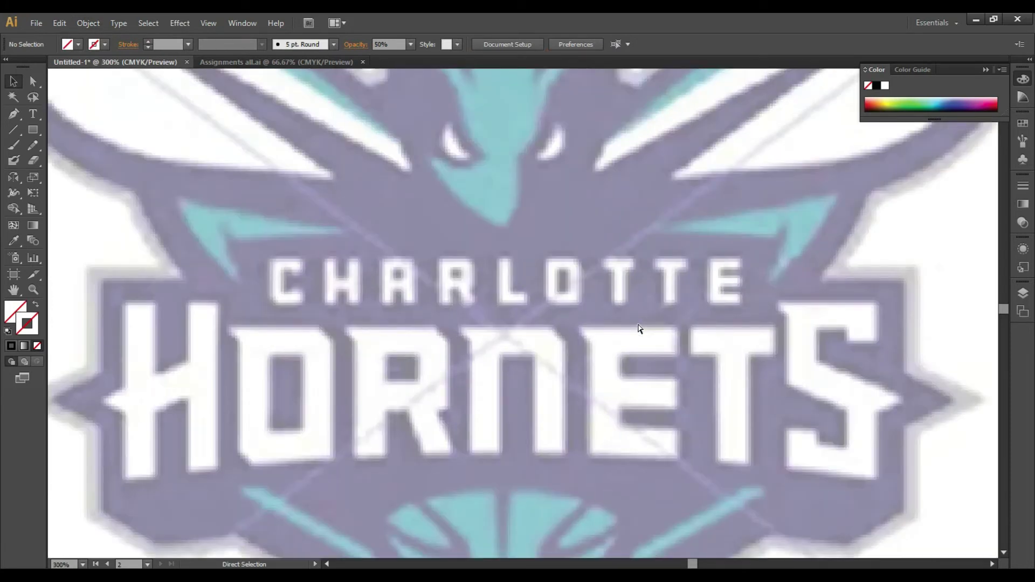
key(ctrl+minus)
key(ctrl+minus)
key(ctrl+minus)
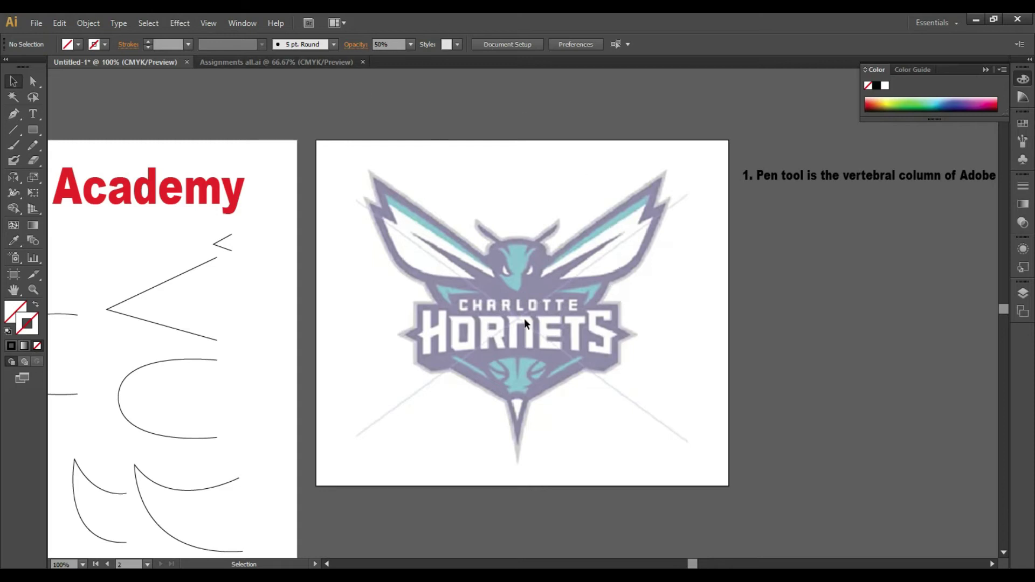
click(12, 115)
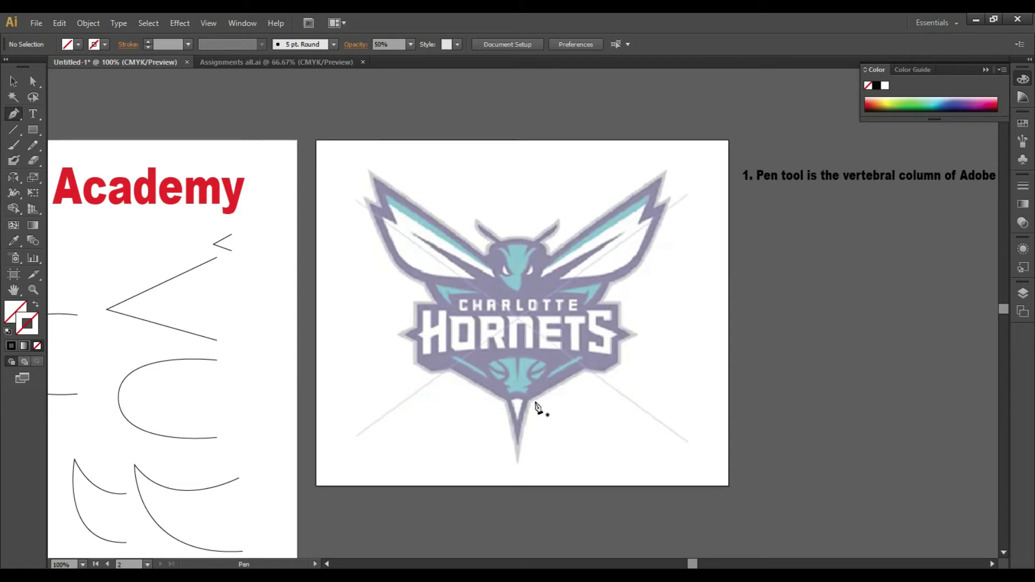
key(ctrl+plus)
key(ctrl+plus)
key(ctrl+plus)
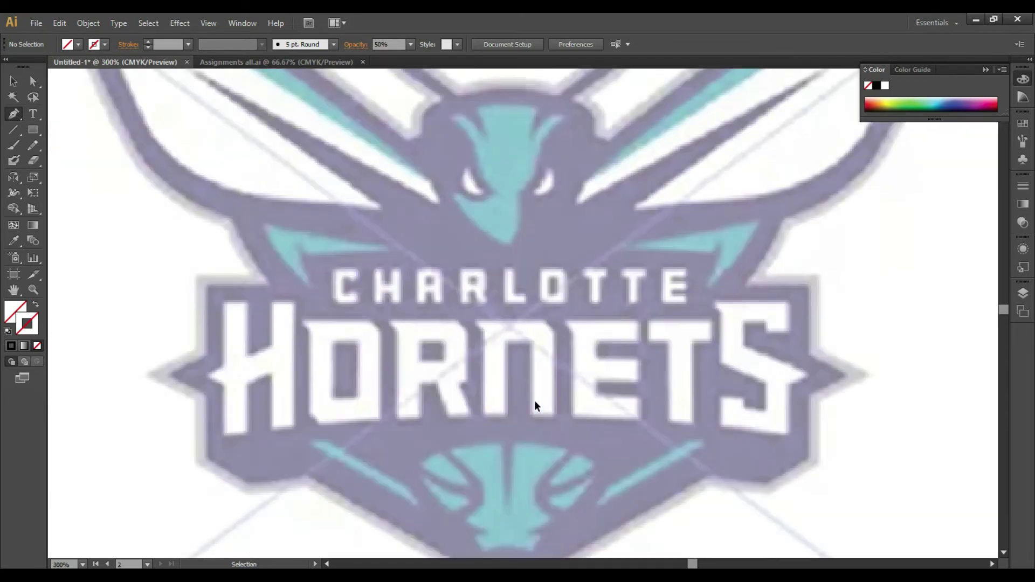
key(space)
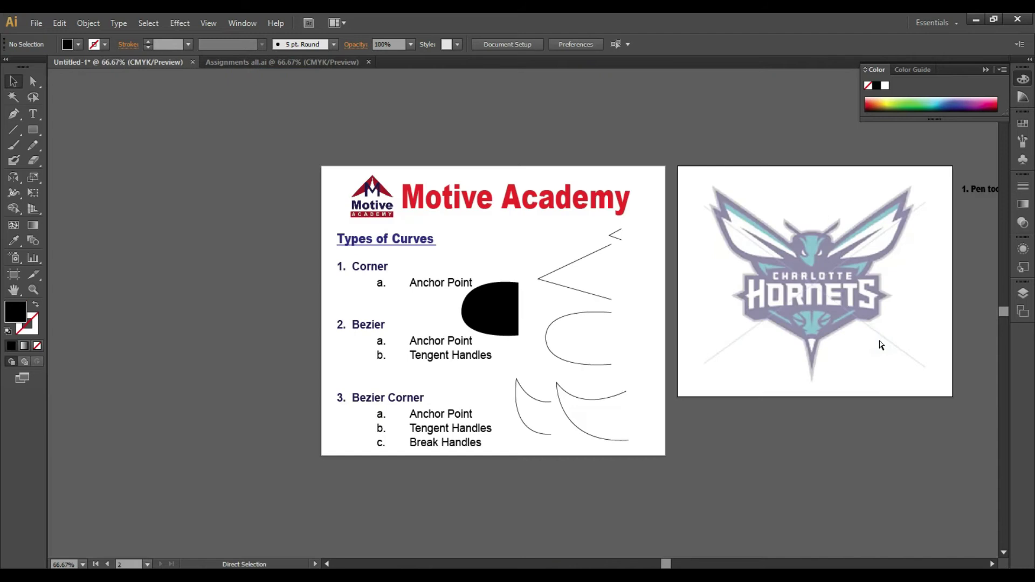
key(ctrl+0)
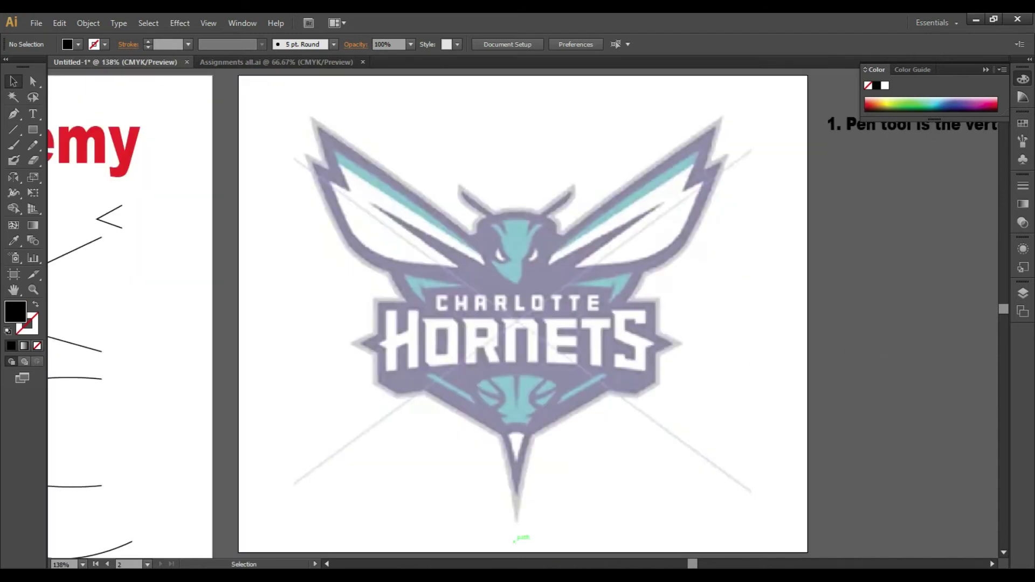
- Start tracing the purple outline with the Pen tool from the stinger tip up the right lower edge, and swap fill and stroke for an unfilled black line
click(13, 114)
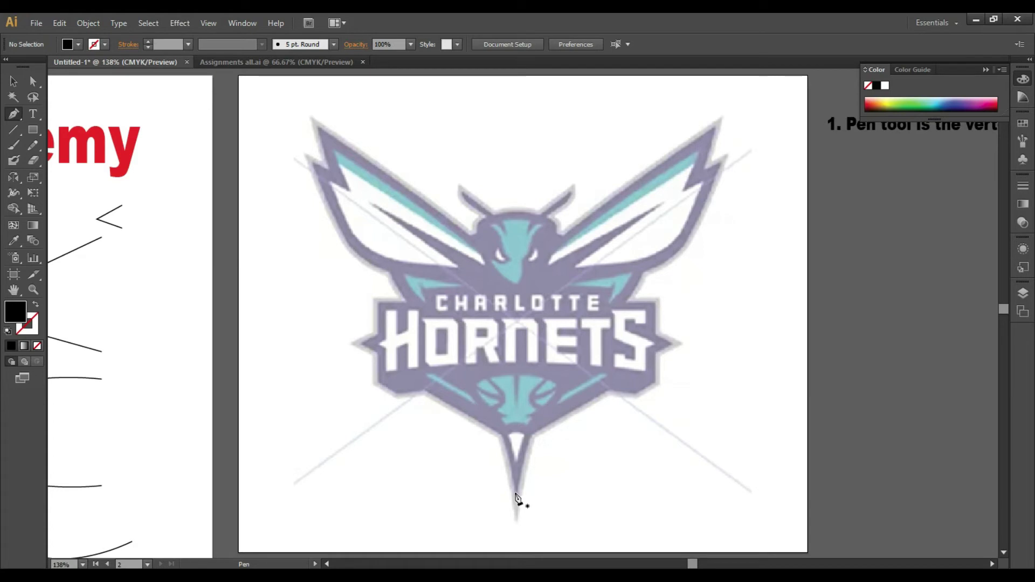
key(z)
drag(504, 447, 564, 513)
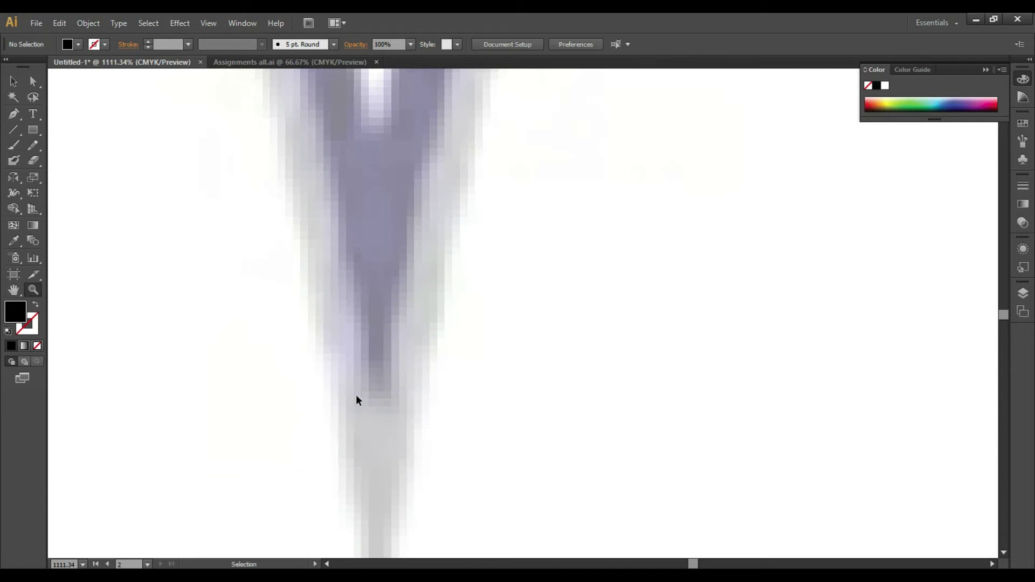
key(ctrl+minus)
key(ctrl+minus)
key(ctrl+minus)
key(ctrl+minus)
key(p)
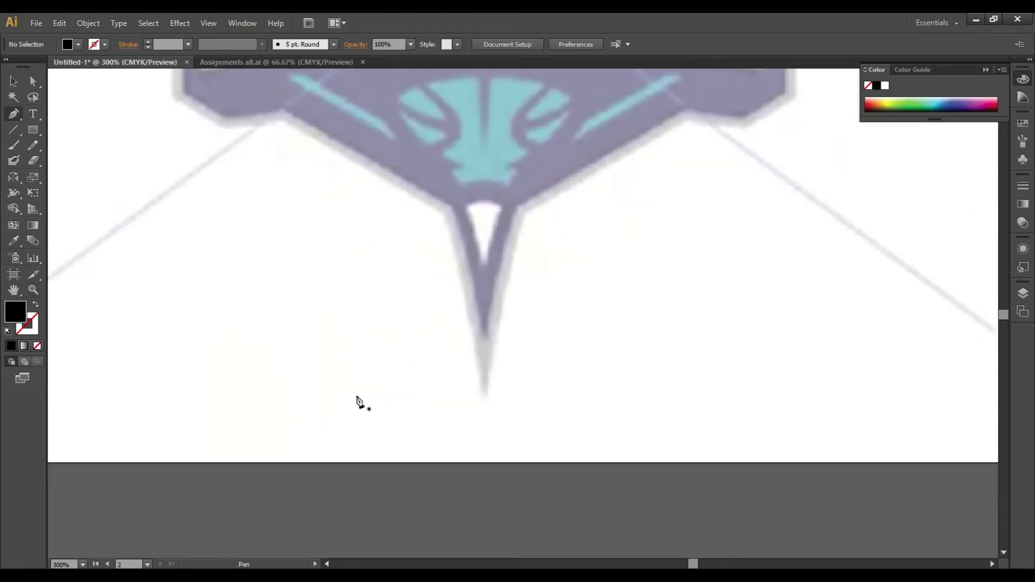
click(485, 337)
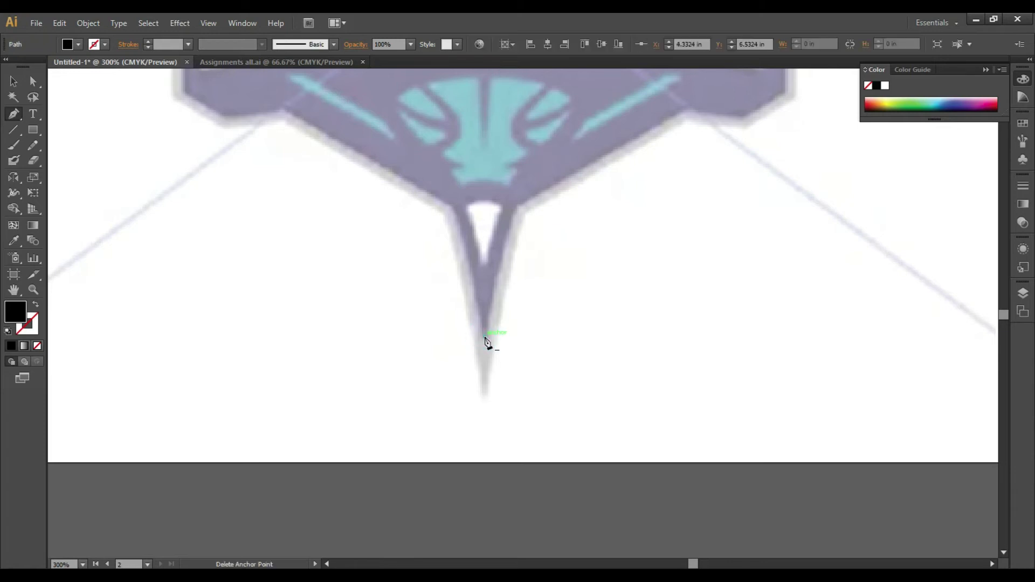
click(516, 207)
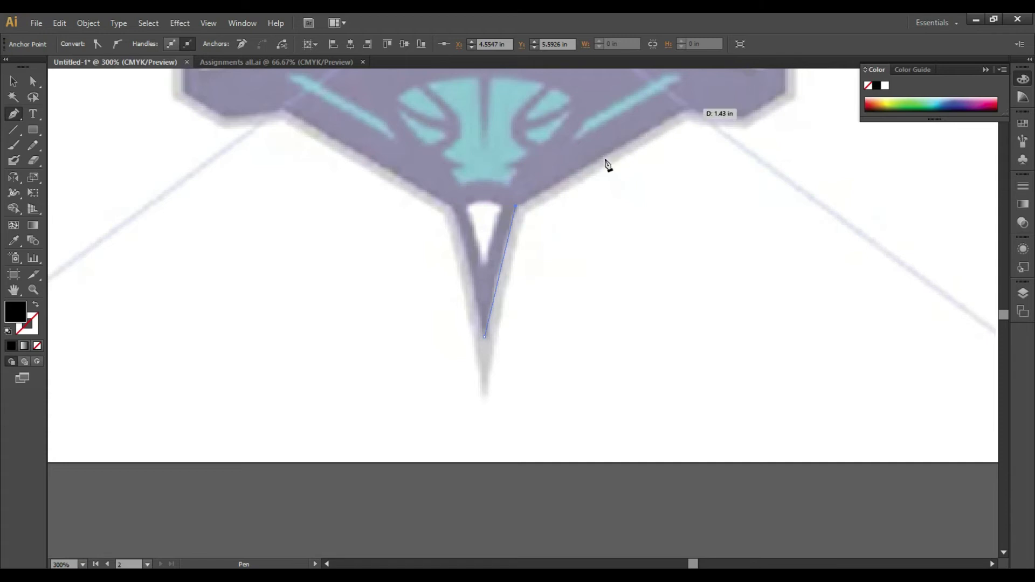
click(694, 109)
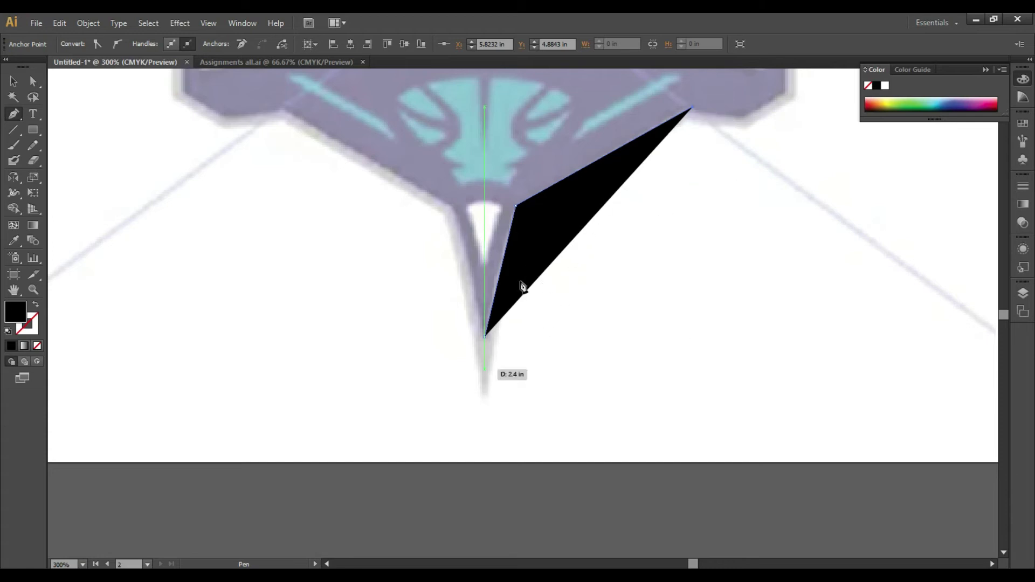
click(36, 307)
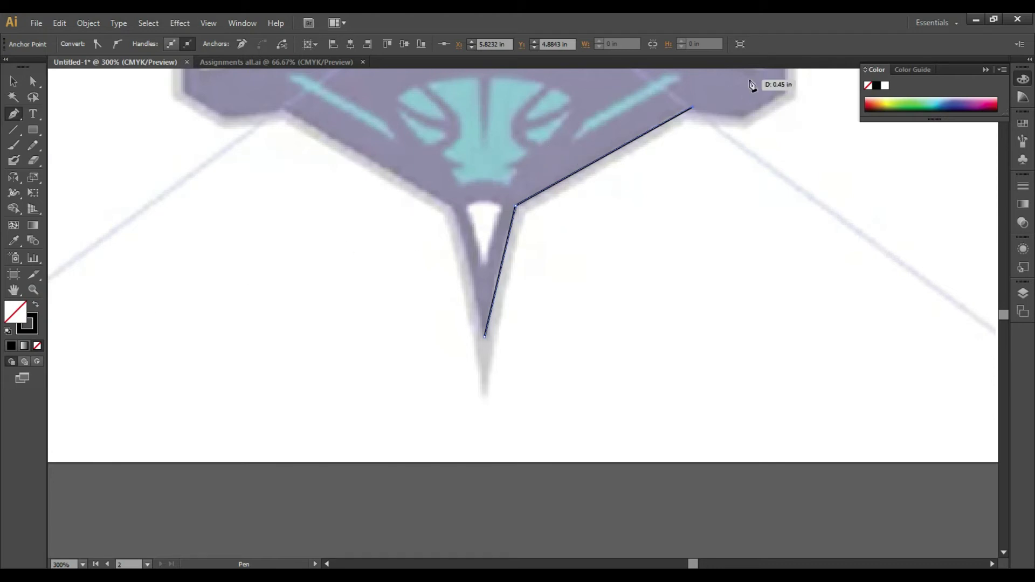
- Continue the outline with straight segments around the wordmark block's lower-right corner and up to the base of the side spike
click(746, 116)
click(785, 92)
key(space)
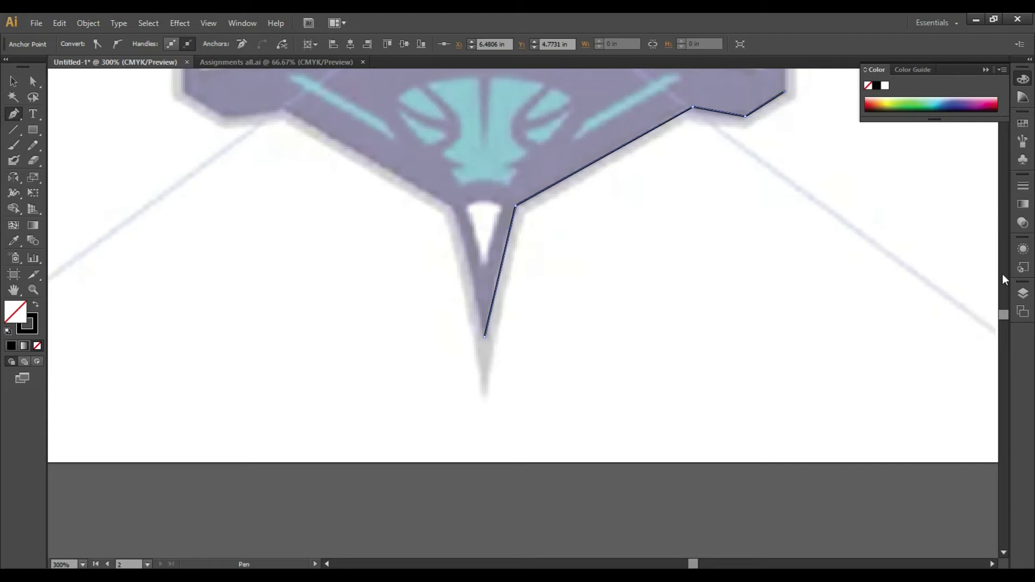
scroll(1005, 275, up, 5)
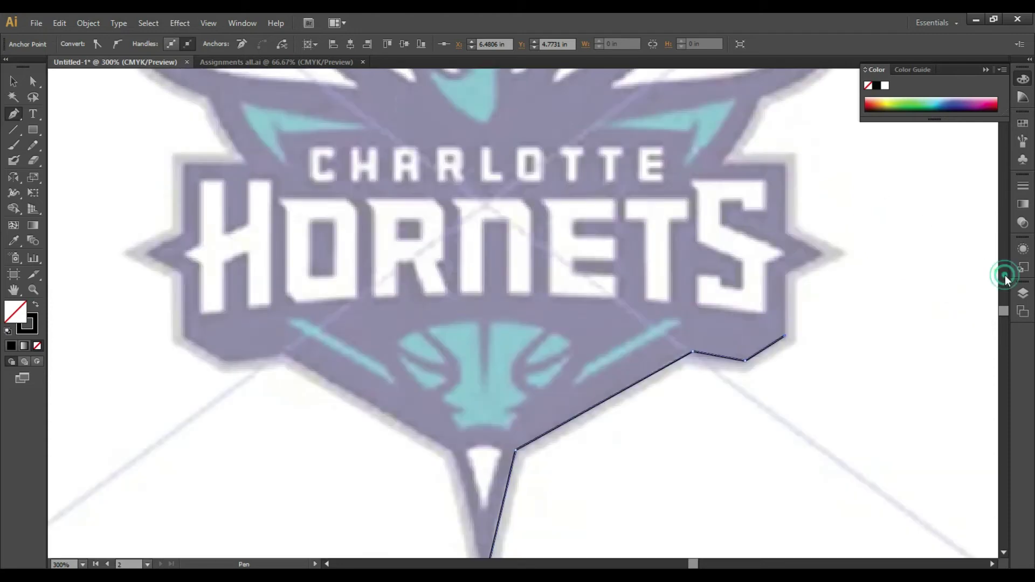
click(786, 273)
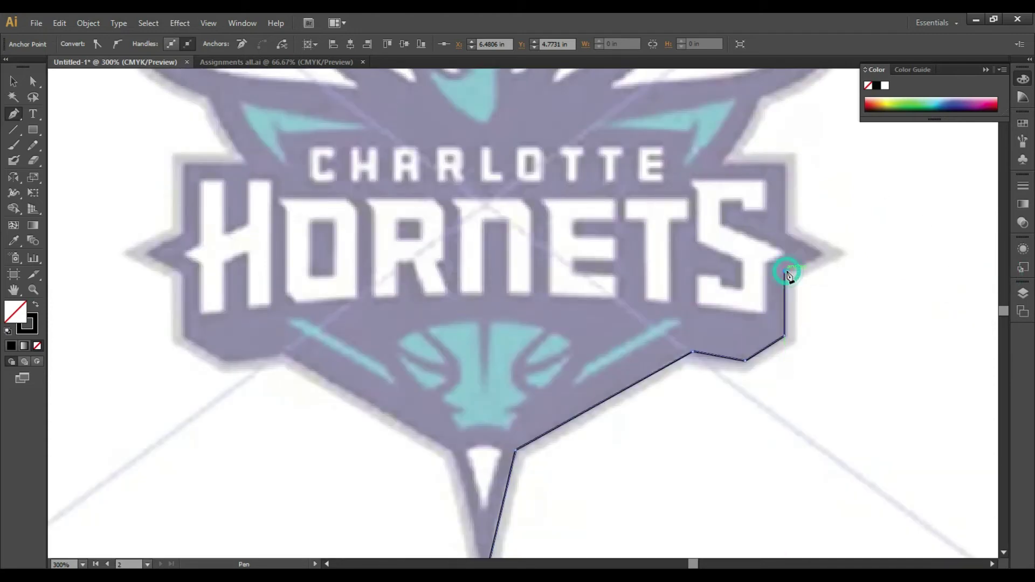
- Trace the right side spike, the wordmark block's upper-right corner, and its top edge inward to the wing support
click(821, 253)
click(788, 234)
click(786, 162)
key(ctrl+z)
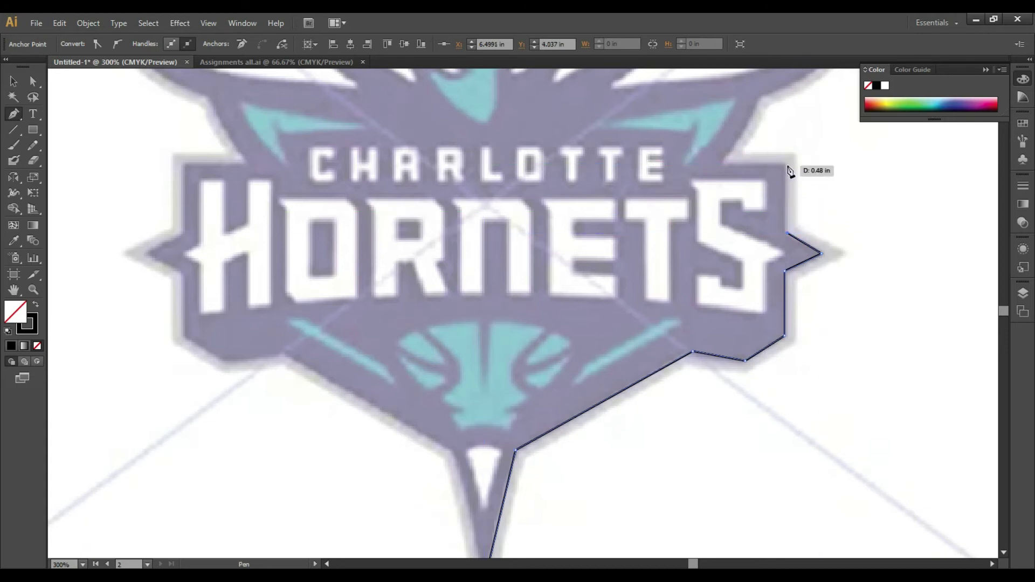
click(787, 163)
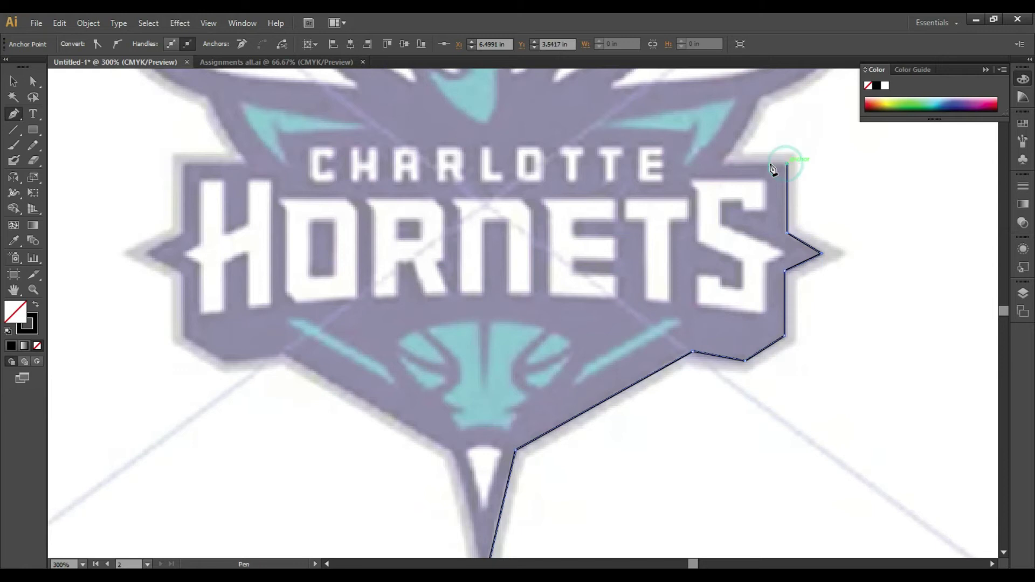
click(723, 164)
scroll(746, 118, up, 5)
scroll(746, 117, right, 5)
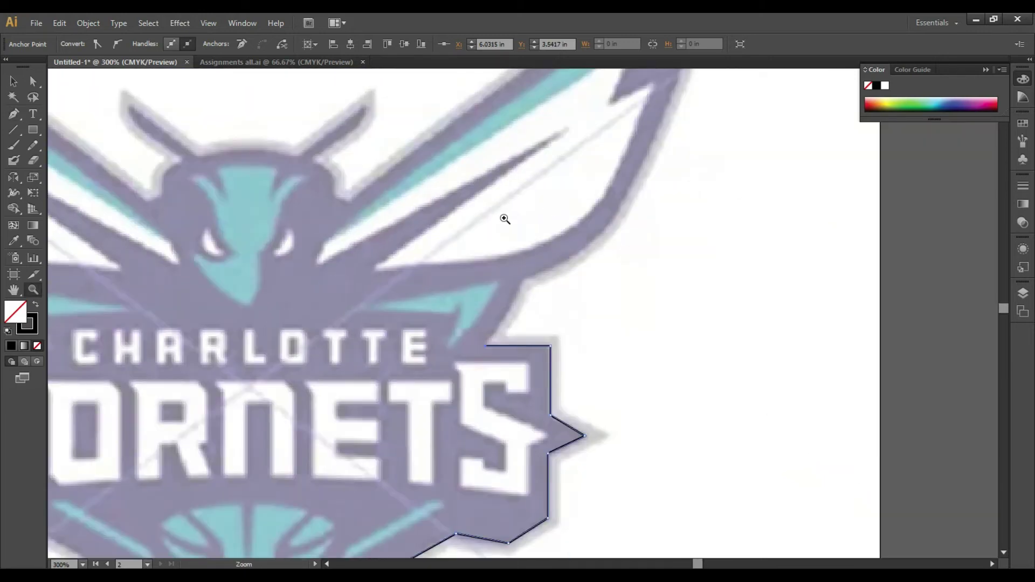
key(ctrl+space)
click(12, 114)
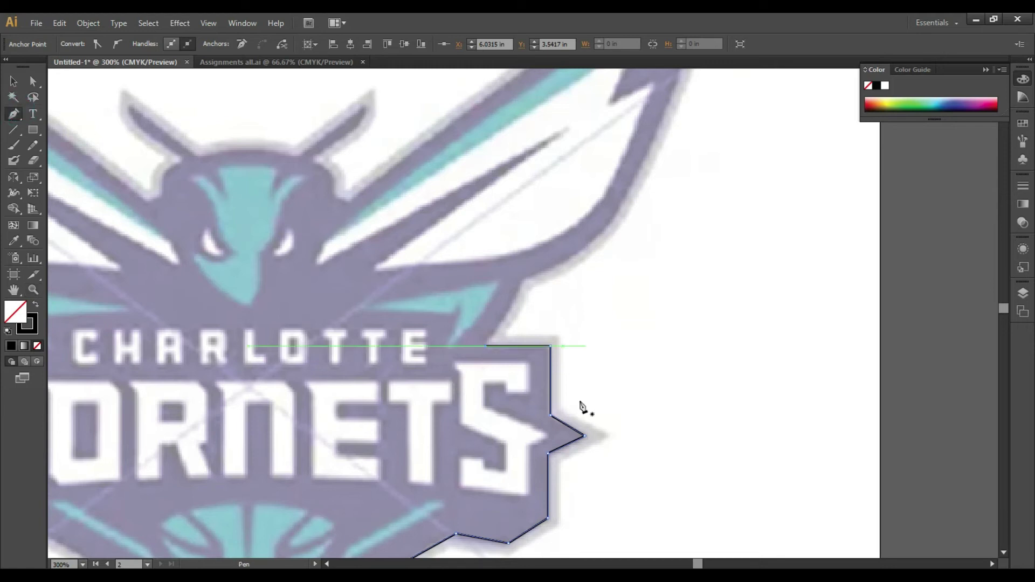
click(562, 255)
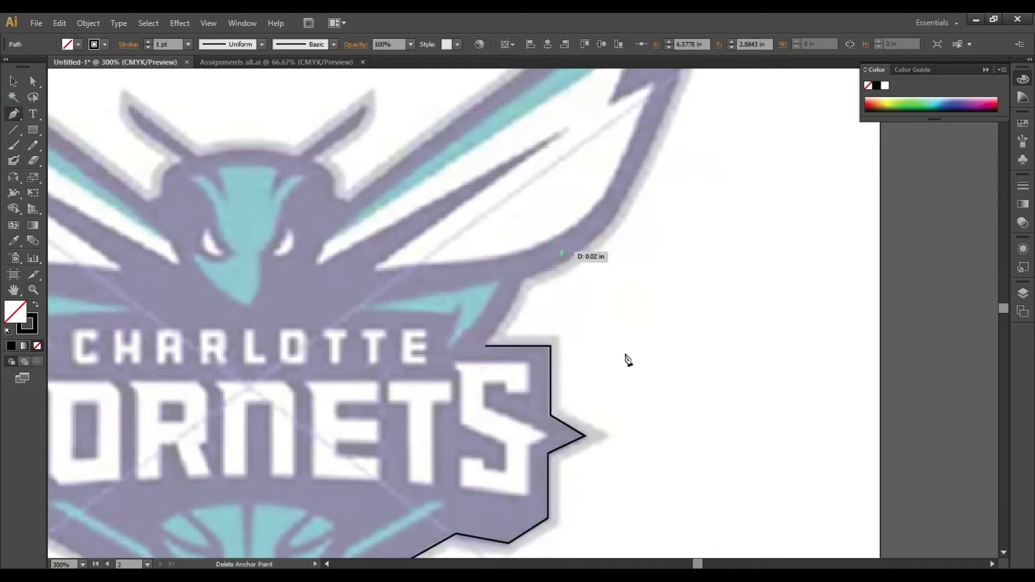
key(ctrl)
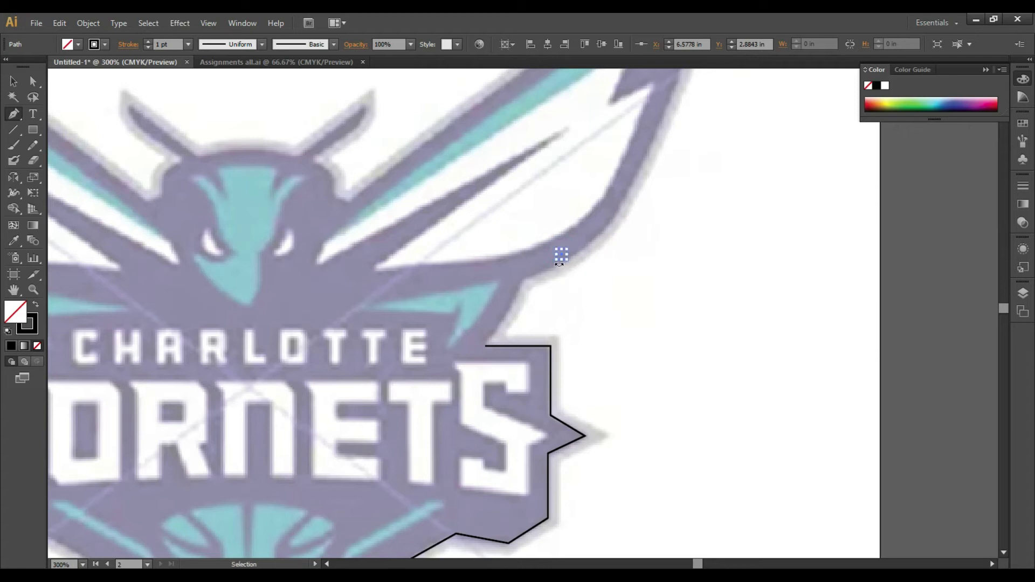
key(ctrl+z)
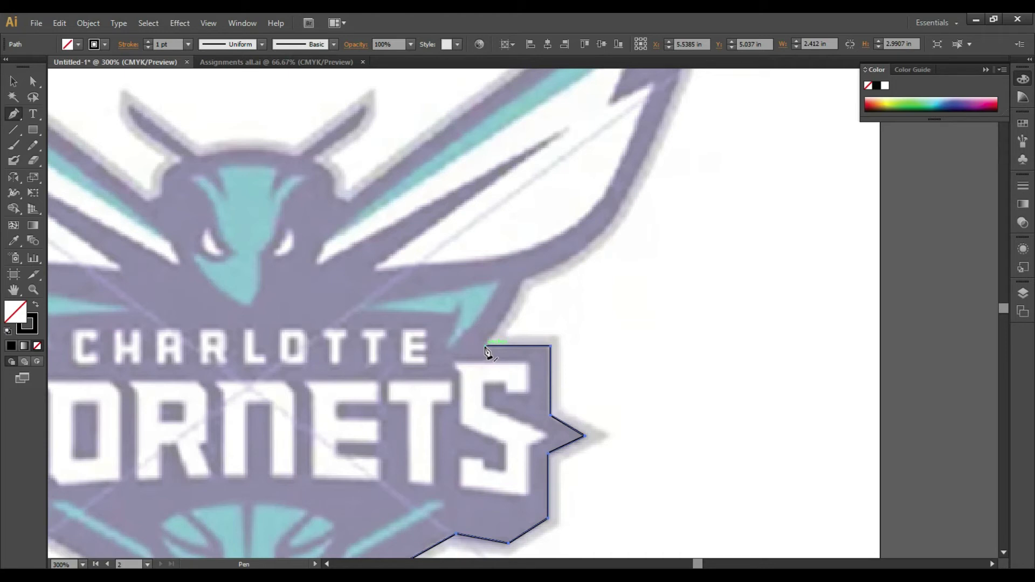
- Resume the outline from its open end, add a smooth point where the support meets the right wing, and remove that point's outgoing handle
mouse_move(487, 351)
mouse_down()
mouse_move(504, 359)
mouse_move(572, 241)
mouse_move(523, 283)
mouse_move(494, 340)
mouse_move(516, 307)
mouse_move(513, 323)
mouse_move(494, 341)
mouse_move(518, 280)
mouse_move(510, 319)
mouse_move(488, 341)
mouse_up()
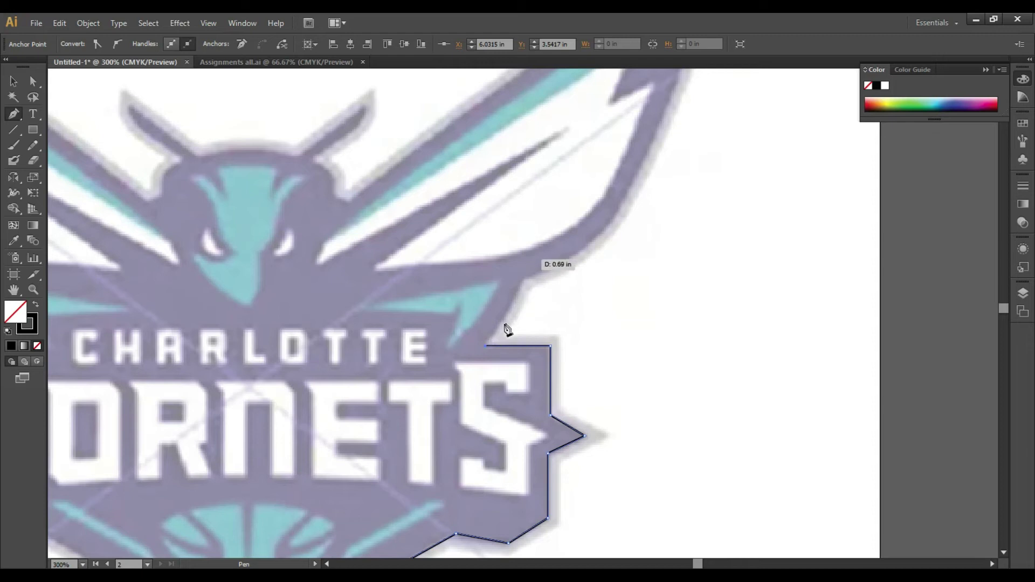
click(523, 281)
drag(538, 257, 541, 231)
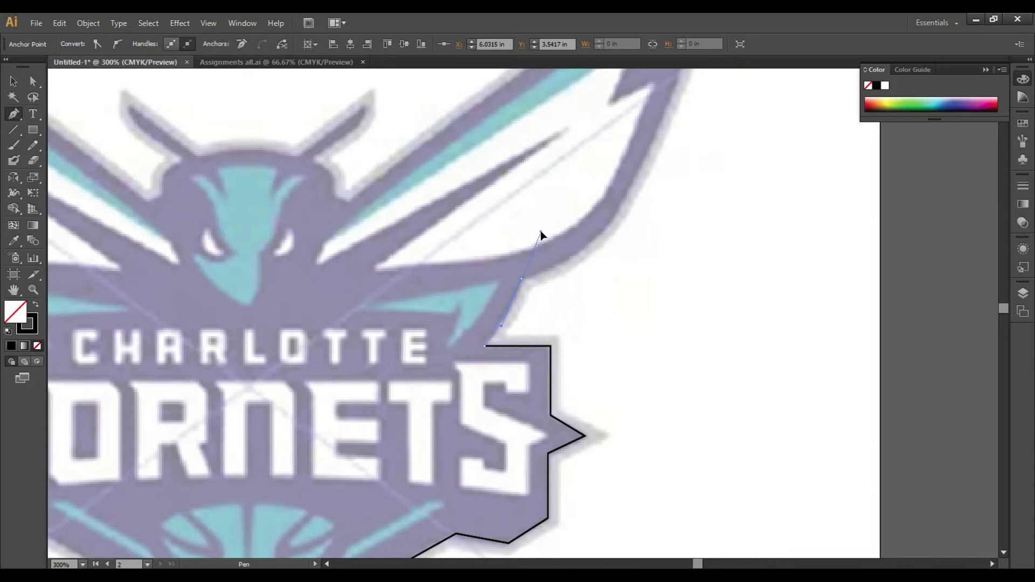
drag(541, 232, 541, 232)
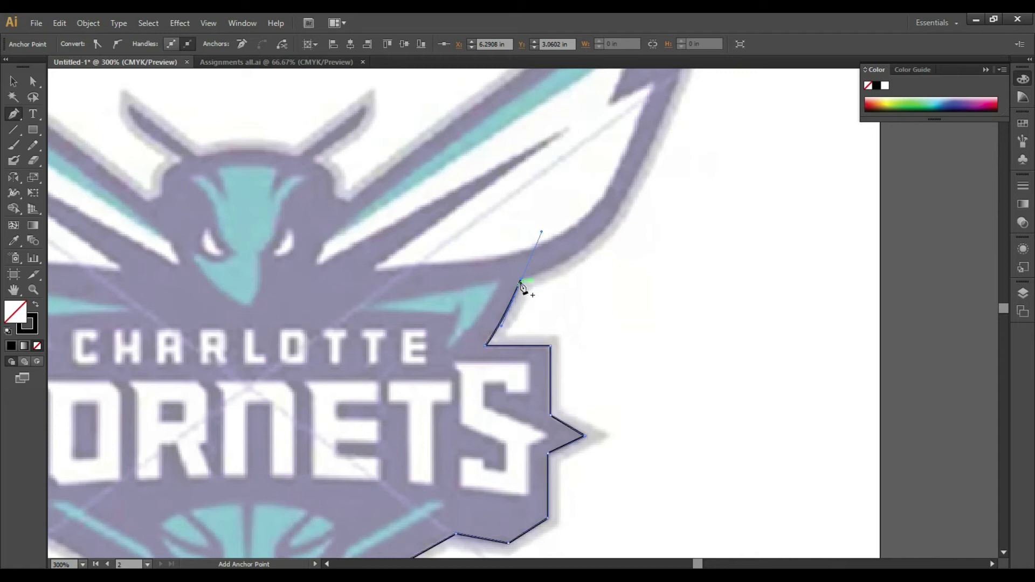
mouse_move(521, 283)
mouse_down()
mouse_move(575, 254)
mouse_move(508, 290)
mouse_move(522, 283)
mouse_up()
click(522, 280)
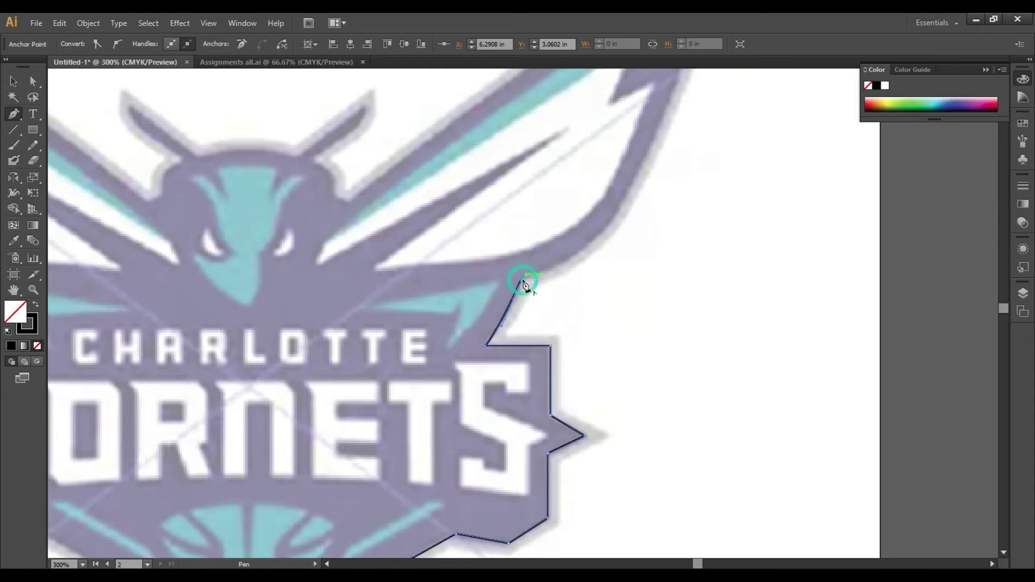
key(ctrl+z)
click(522, 281)
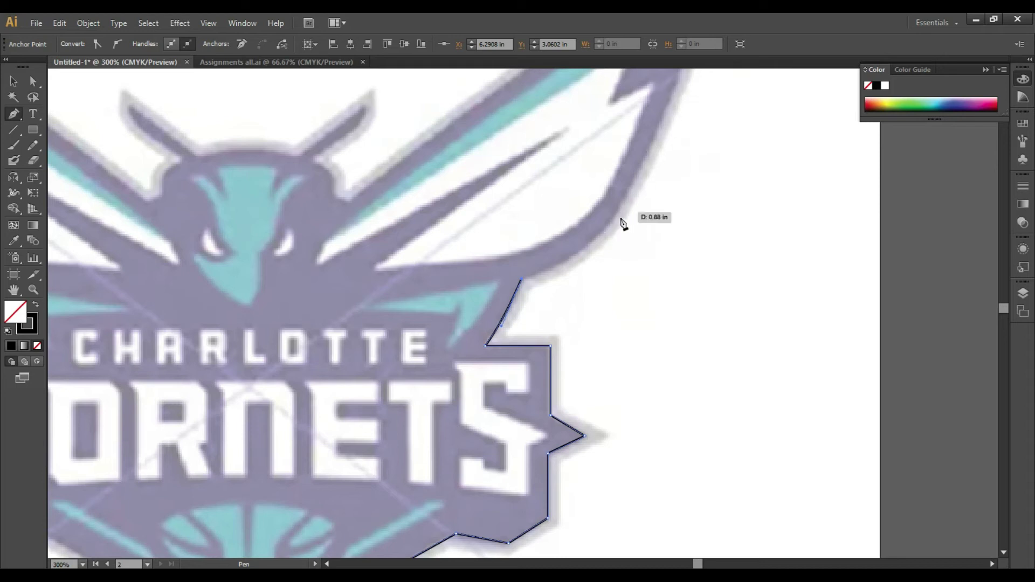
- Trace a curved segment along the right wing's lower edge, with handles following the wing's outer bend
ctrl+click(623, 199)
drag(623, 198, 650, 132)
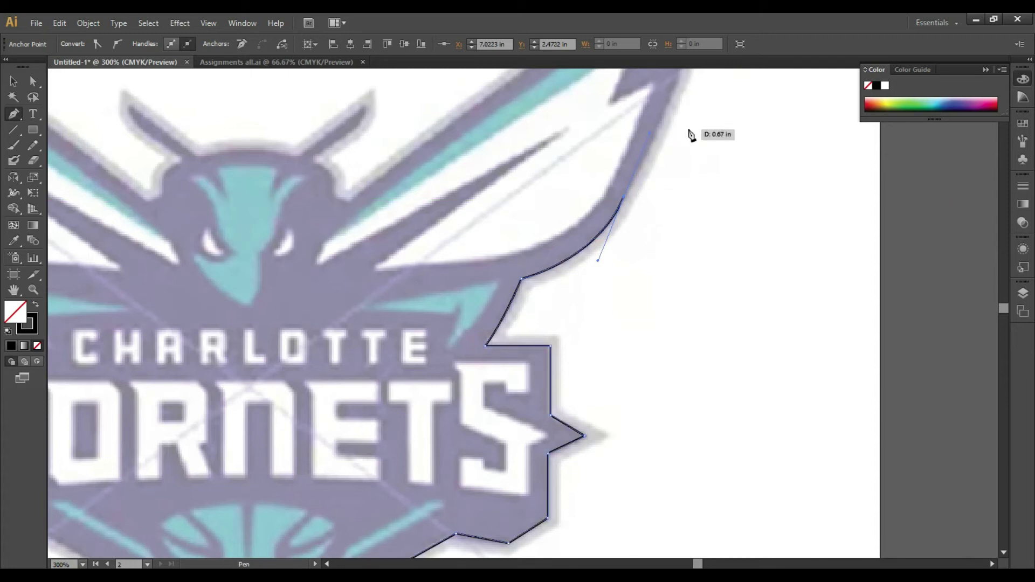
scroll(690, 135, up, 4)
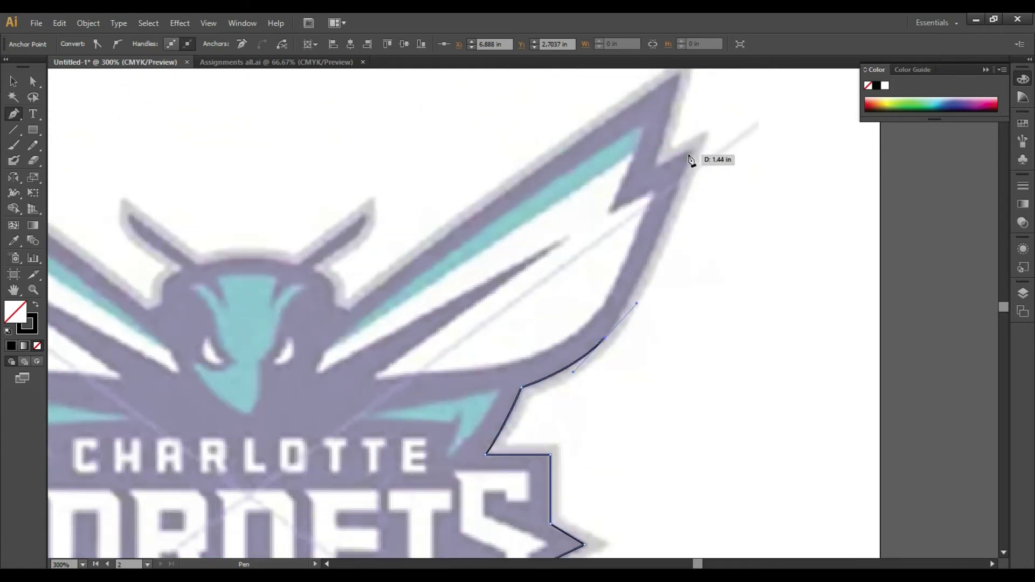
- Continue the outline with a curve up the right wing's outer edge to its lower tip and a straight segment into the notch
ctrl+click(690, 154)
click(689, 152)
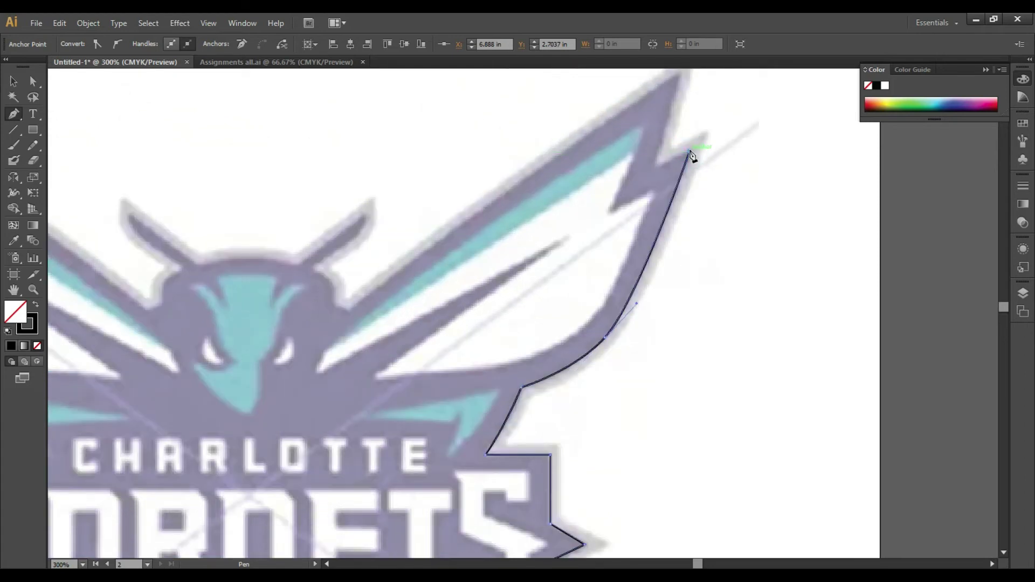
click(654, 167)
- Add a smooth anchor point at the right wing's upper tip and remove that point's outgoing handle
scroll(680, 70, up, 3)
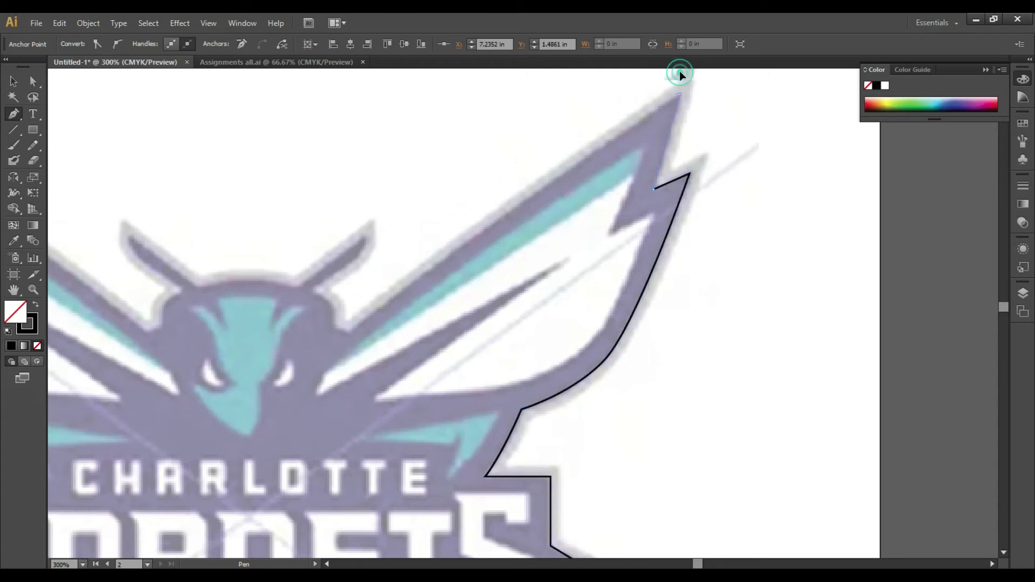
click(679, 141)
drag(679, 124, 682, 126)
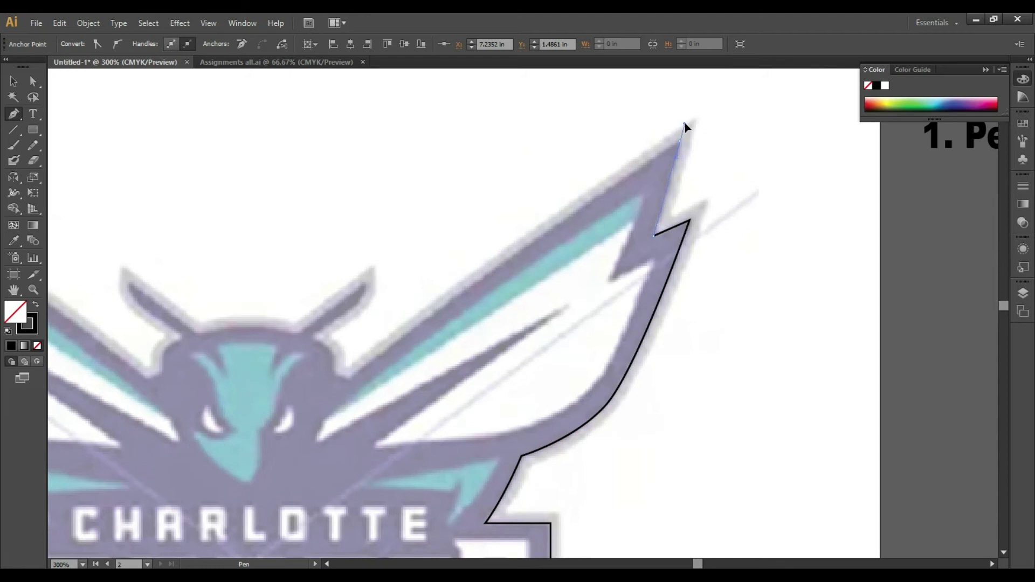
ctrl+click(683, 120)
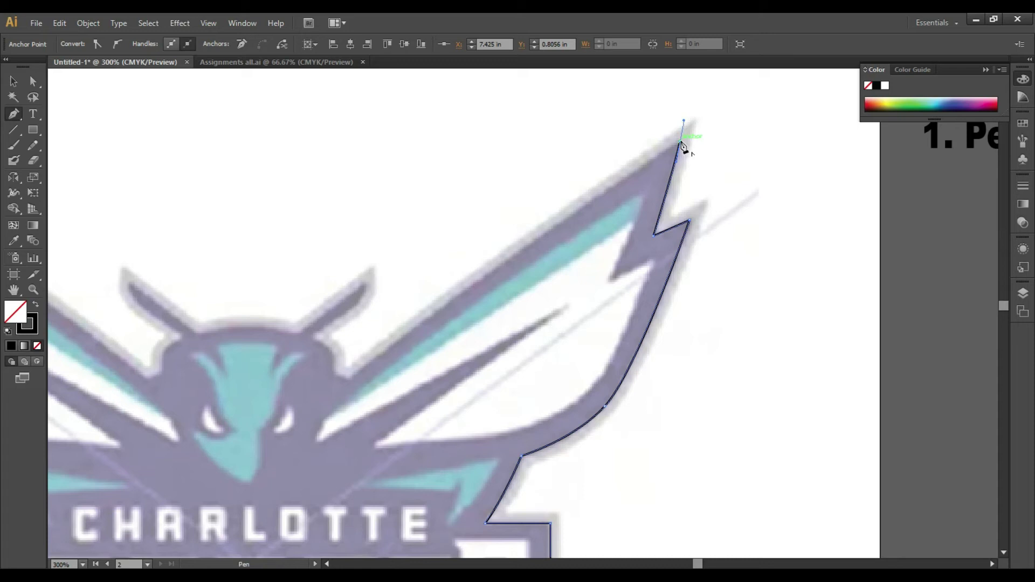
click(680, 143)
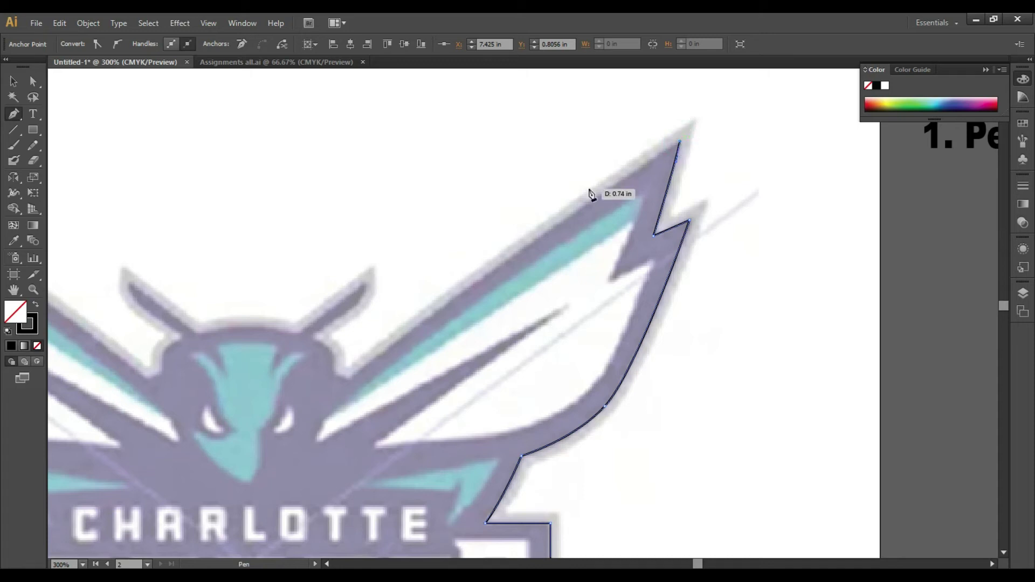
- Trace the right wing's top edge inward to the head, then add a short curved segment there without an outgoing handle
click(347, 379)
drag(348, 378, 328, 388)
key(ctrl)
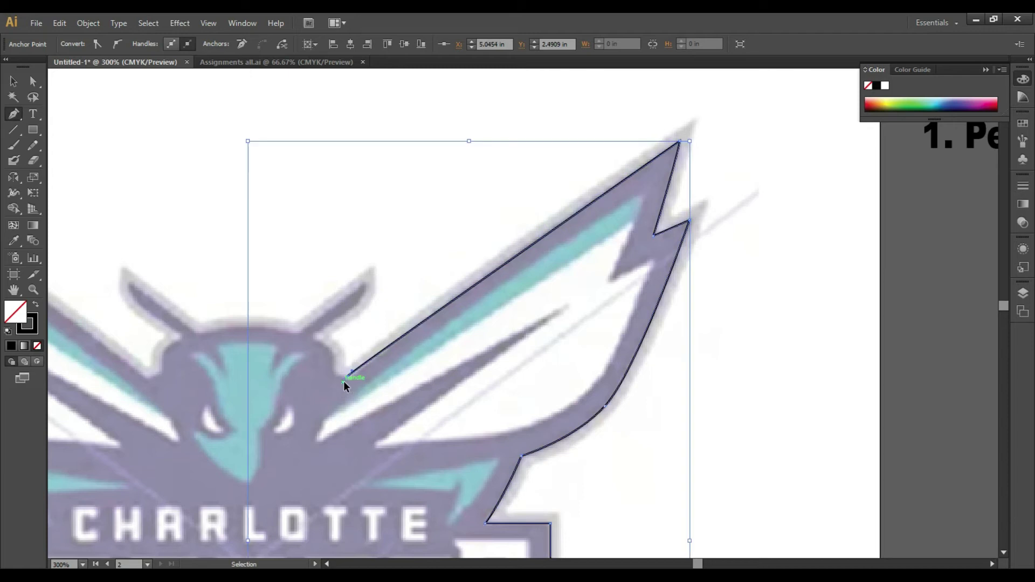
click(349, 381)
mouse_move(352, 384)
mouse_down()
mouse_move(342, 397)
mouse_move(339, 375)
mouse_up()
ctrl+click(332, 374)
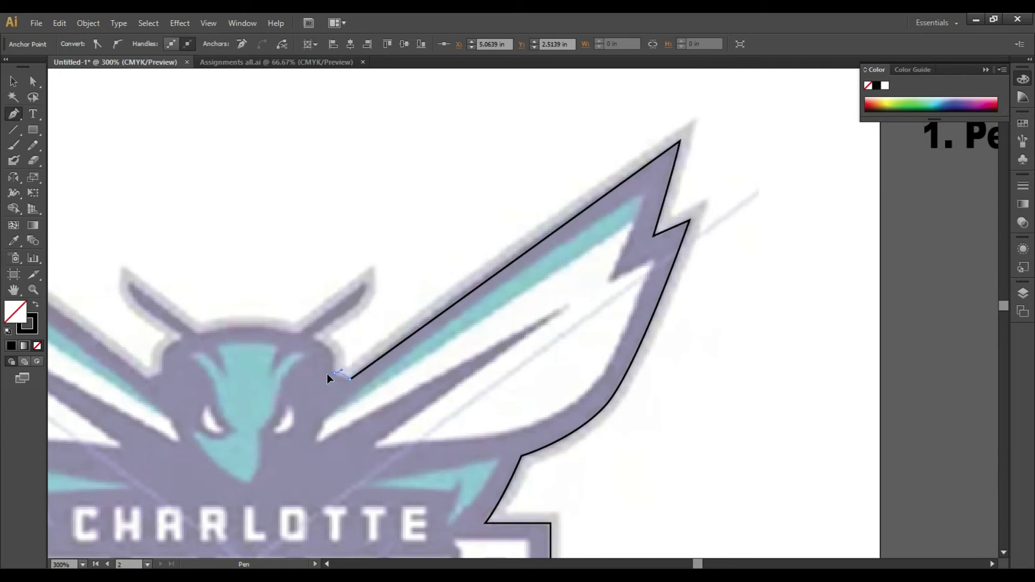
ctrl+click(328, 372)
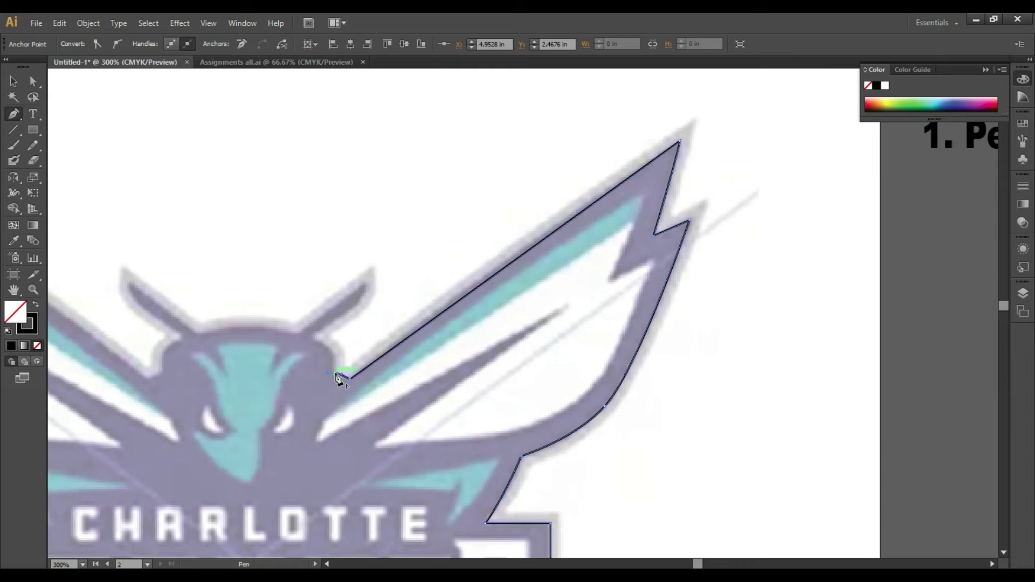
- Trace the right side of the head up to the antenna's base and the antenna's lower edge out to its tip
drag(338, 377, 281, 321)
mouse_move(313, 338)
mouse_down()
mouse_move(358, 312)
mouse_move(375, 273)
mouse_move(302, 338)
mouse_up()
ctrl+click(363, 286)
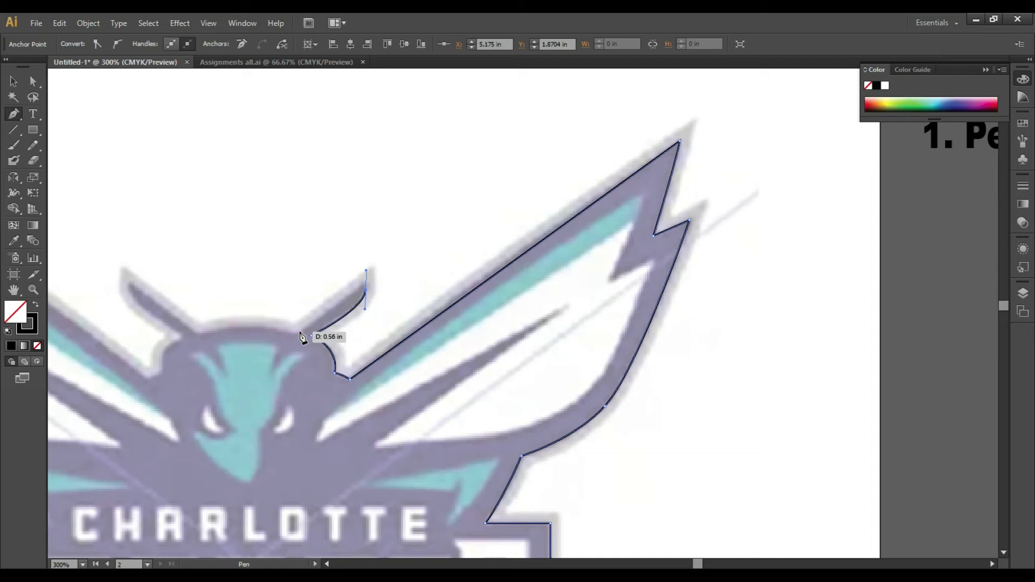
- Undo the trial segment back along the antenna's upper edge and shorten the outgoing handle at the antenna tip
drag(303, 338, 334, 339)
key(ctrl+z)
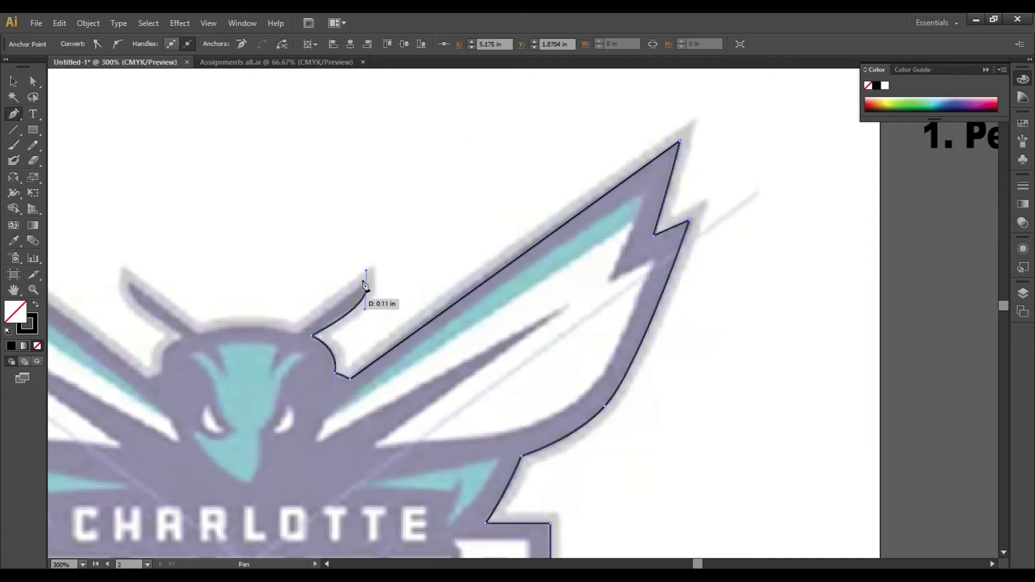
mouse_move(369, 275)
mouse_down()
mouse_move(377, 282)
mouse_move(366, 274)
mouse_up()
click(299, 334)
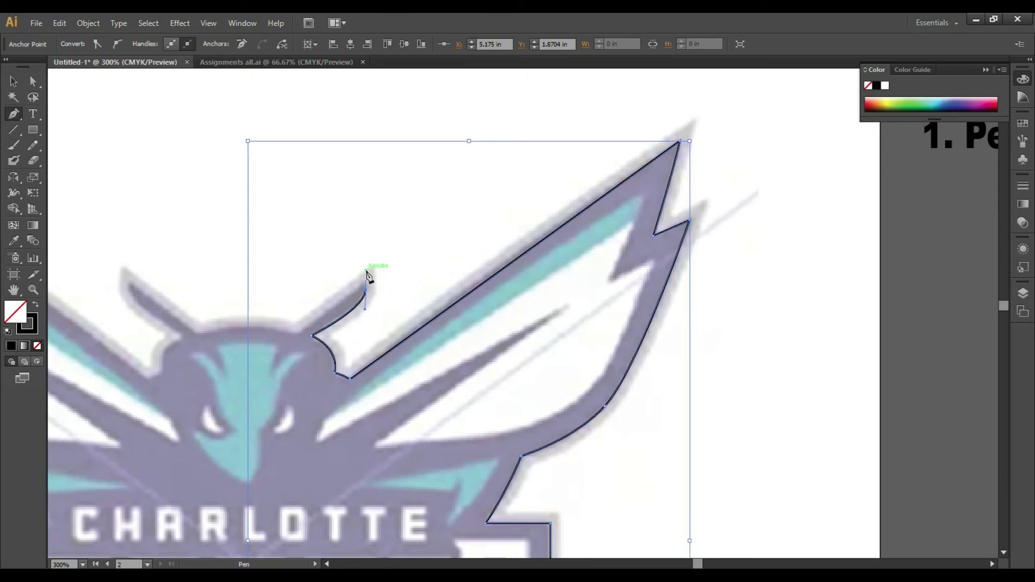
click(367, 270)
drag(367, 269, 366, 276)
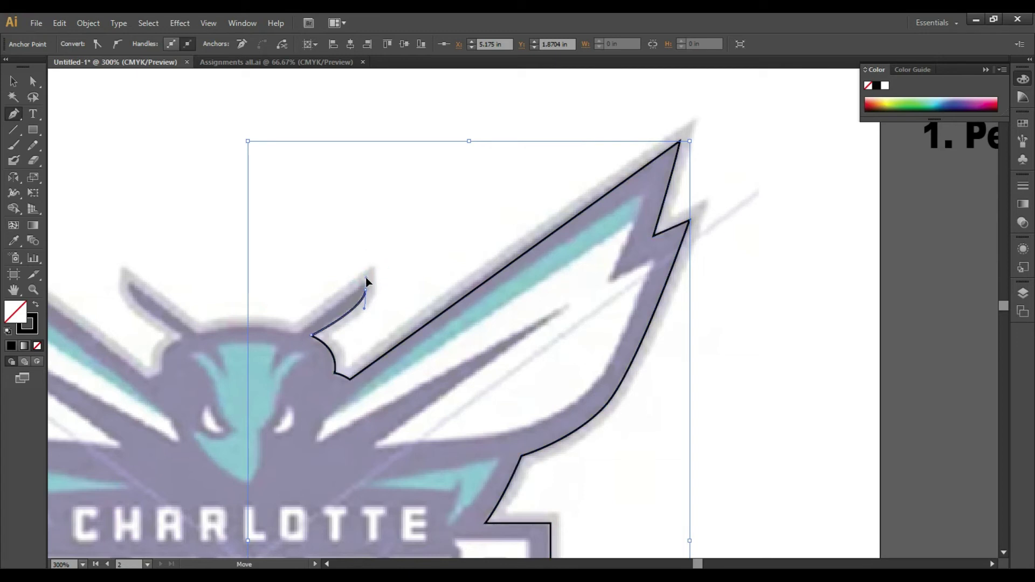
drag(366, 281, 366, 287)
drag(366, 288, 366, 288)
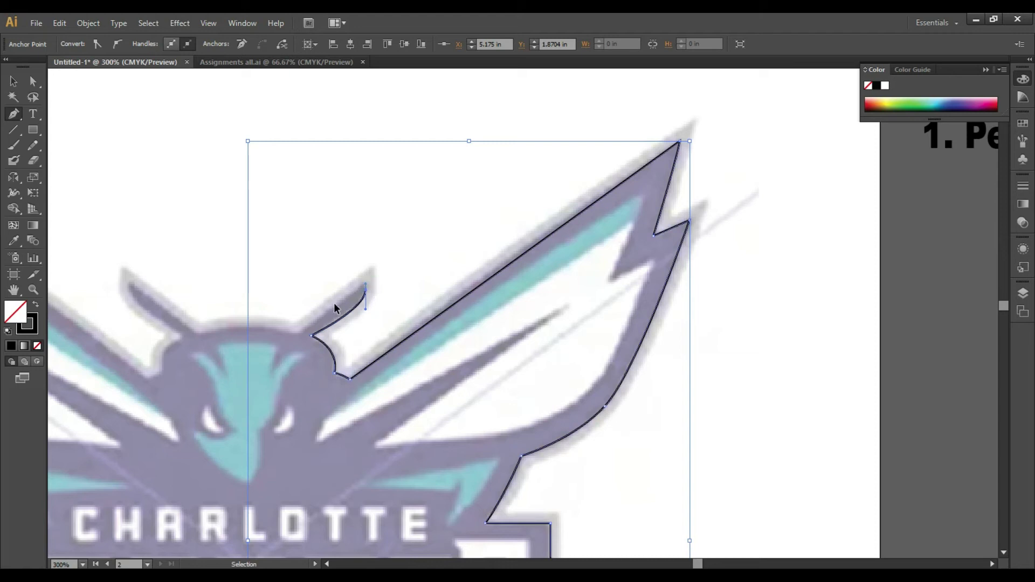
- Trace the antenna's upper edge back to the head and the curved top of the head to the logo's centre line
drag(305, 335, 301, 339)
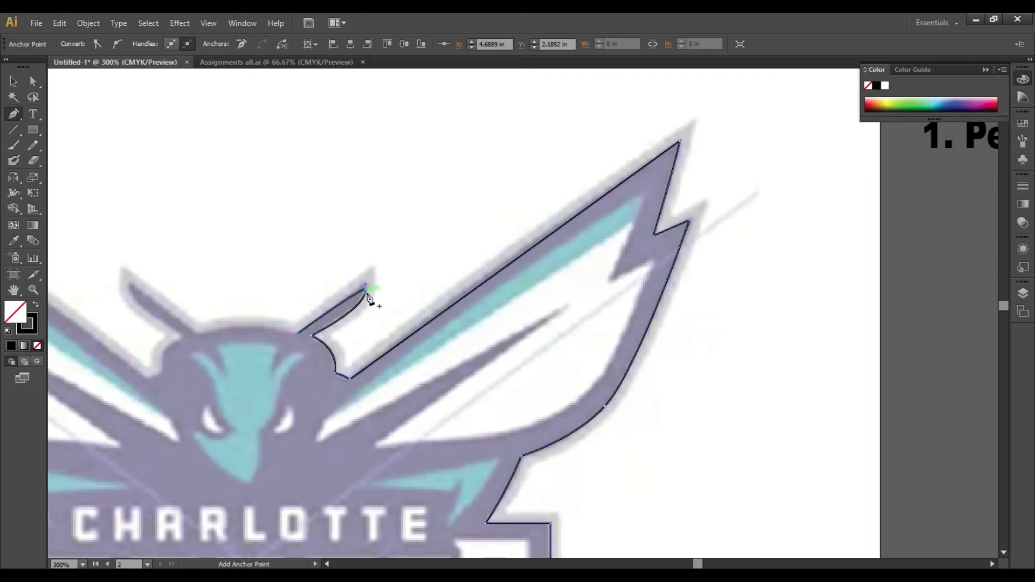
mouse_move(291, 341)
mouse_down()
mouse_move(219, 340)
mouse_move(254, 331)
mouse_move(250, 293)
mouse_move(257, 390)
mouse_move(231, 277)
mouse_move(250, 208)
mouse_move(248, 157)
mouse_move(245, 283)
mouse_move(250, 144)
mouse_move(250, 332)
mouse_move(226, 330)
mouse_move(296, 324)
mouse_up()
ctrl+click(245, 327)
ctrl+click(227, 326)
- Move the traced half outline off the artboard to examine its shape, and undo the move
scroll(294, 322, down, 8)
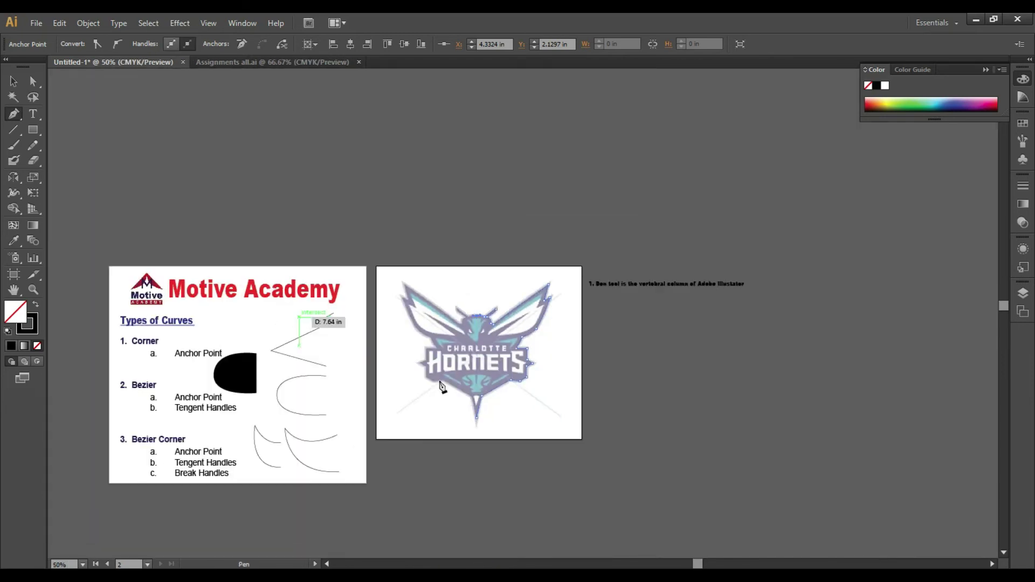
key(v)
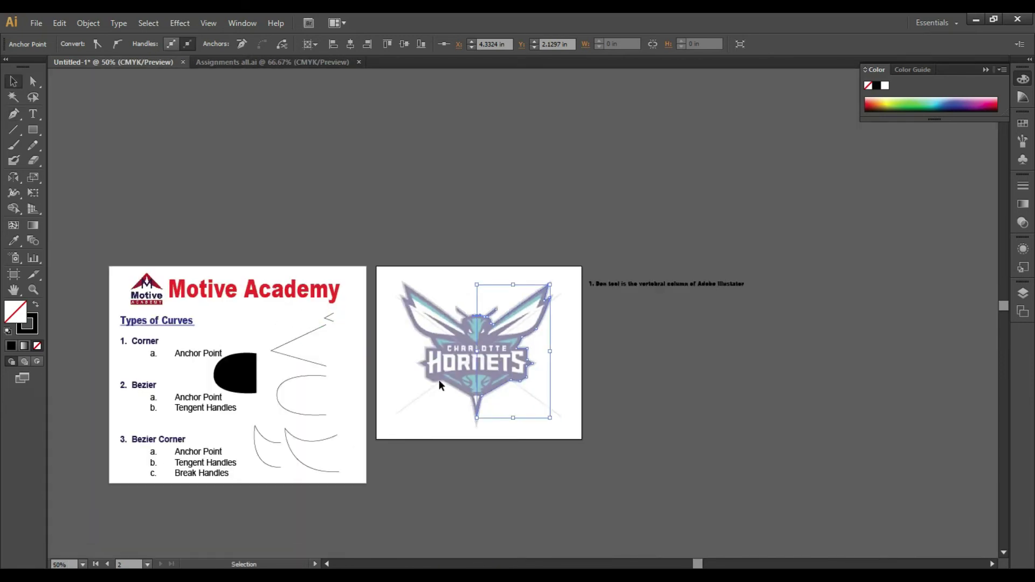
click(559, 397)
drag(523, 380, 763, 378)
click(701, 435)
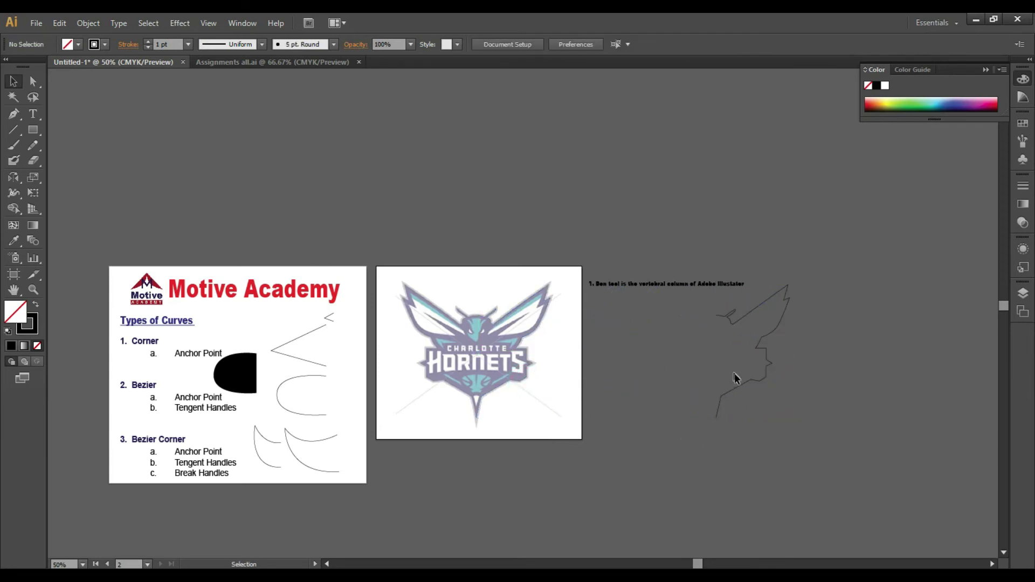
key(ctrl+z)
- Try to move the half outline over the logo's left side and mirror it with the Reflect transform
drag(512, 371, 393, 371)
right_click(393, 372)
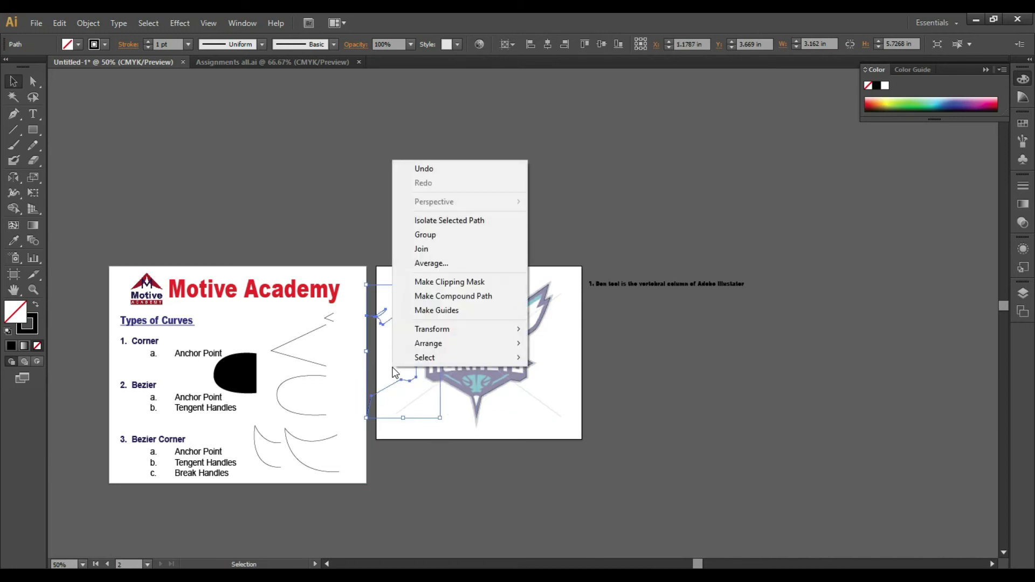
key(Up)
key(Up)
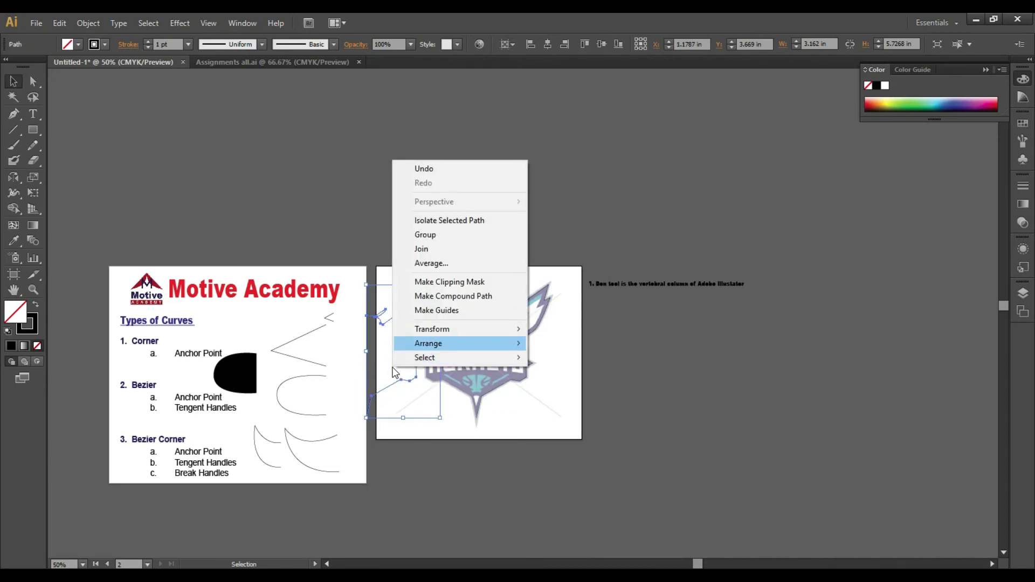
click(420, 406)
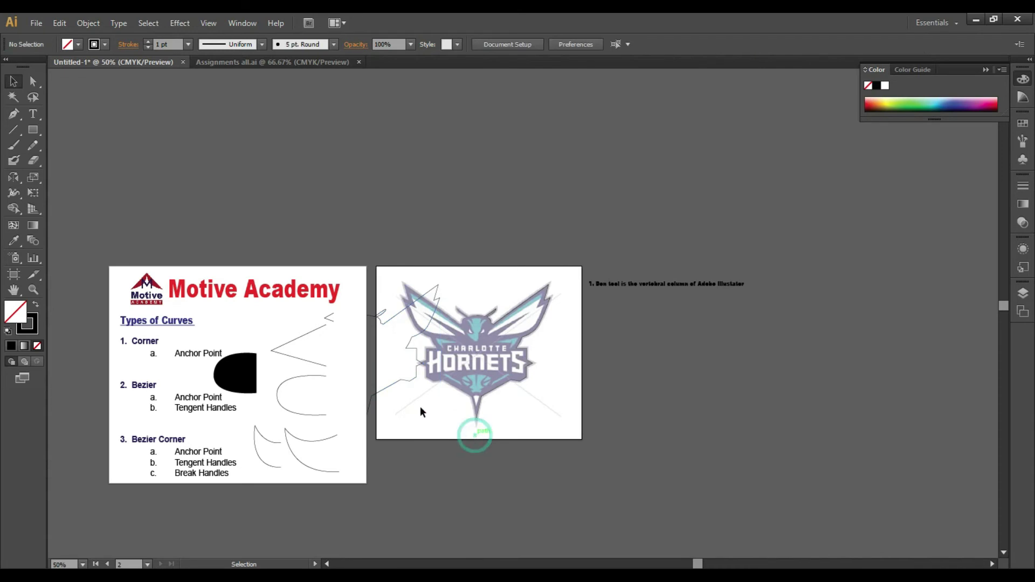
click(398, 383)
right_click(398, 383)
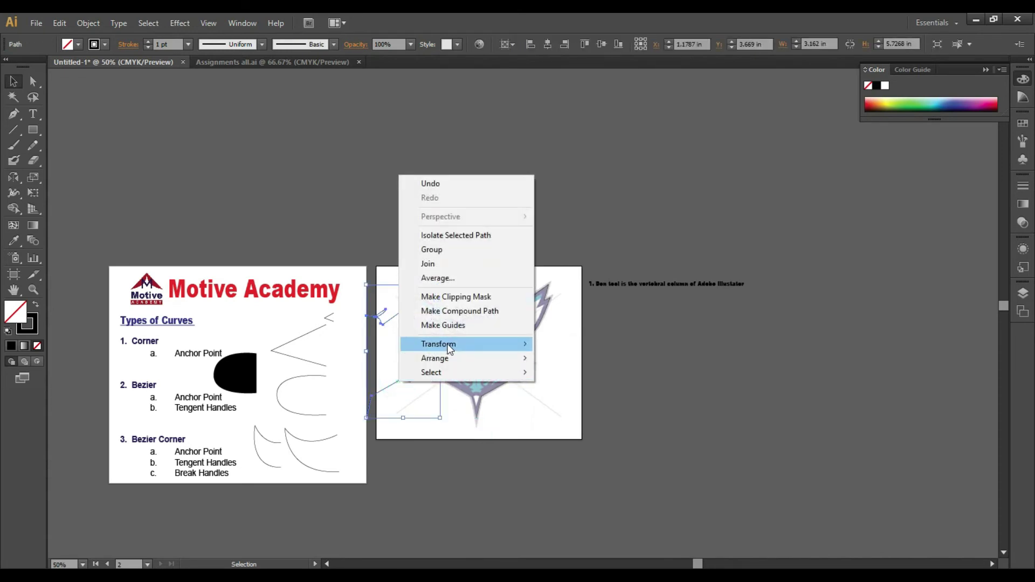
click(564, 391)
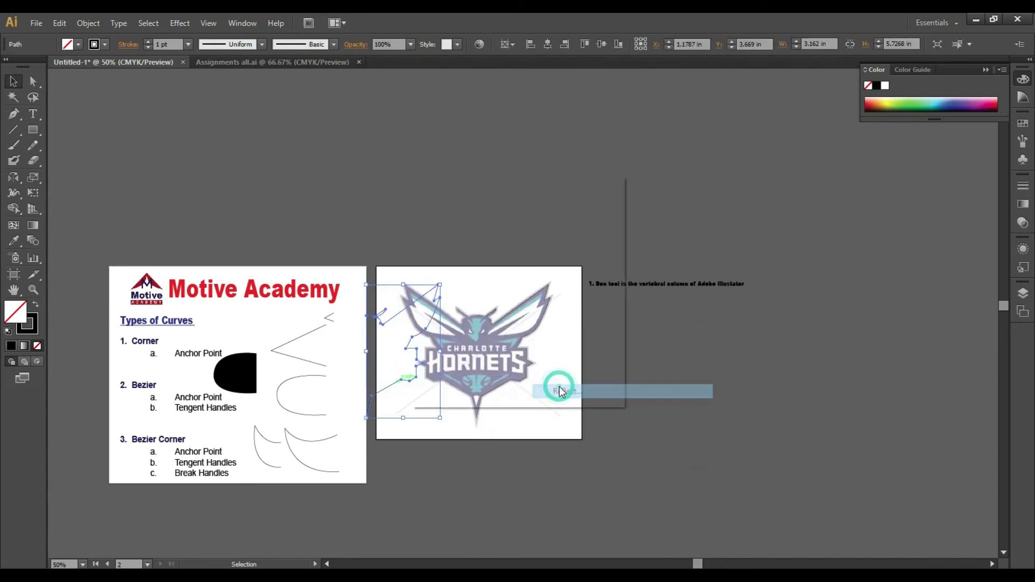
click(571, 377)
click(570, 401)
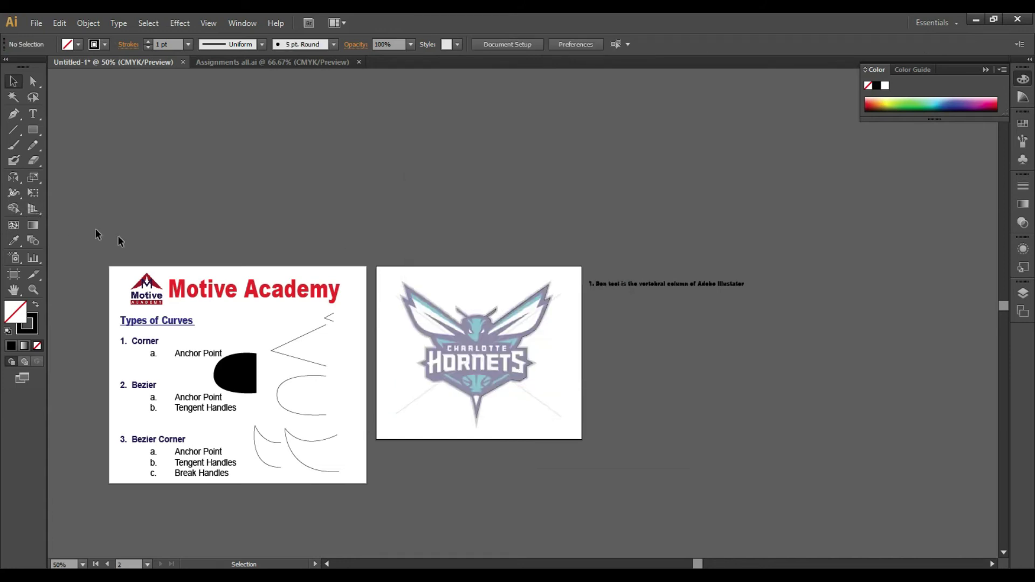
- Create a reflected copy of the right half outline across the vertical axis
click(525, 303)
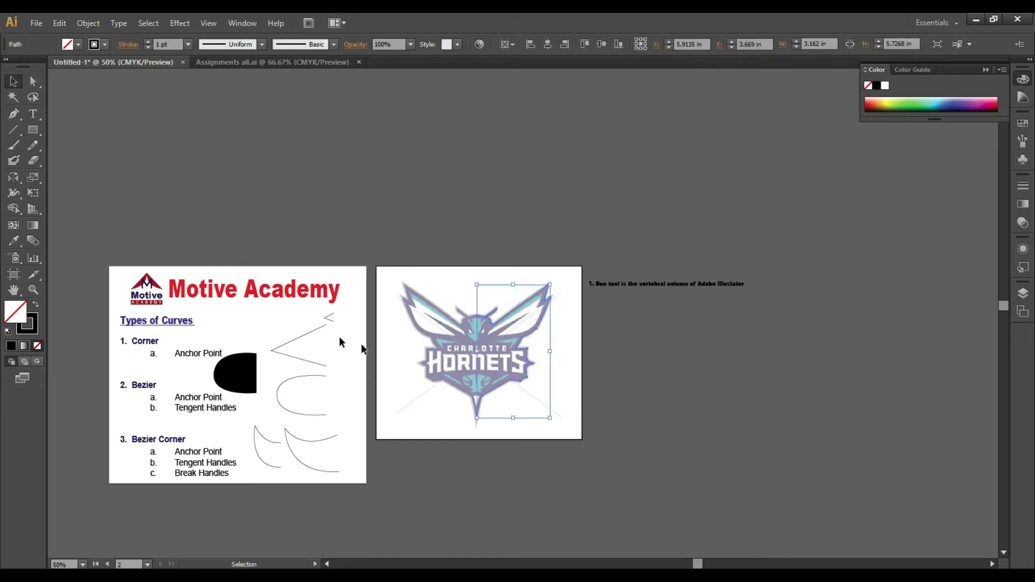
click(13, 179)
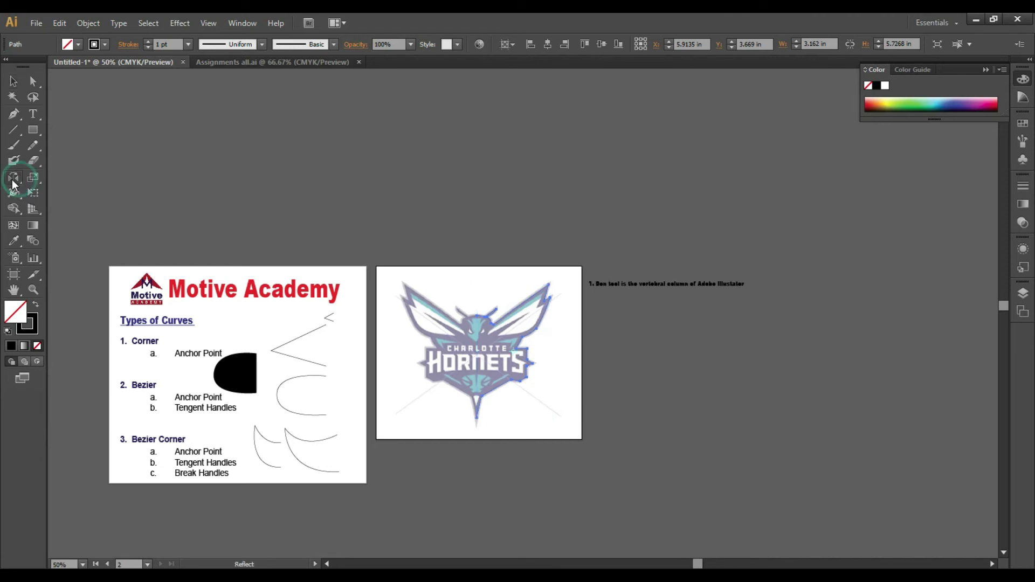
double_click(13, 179)
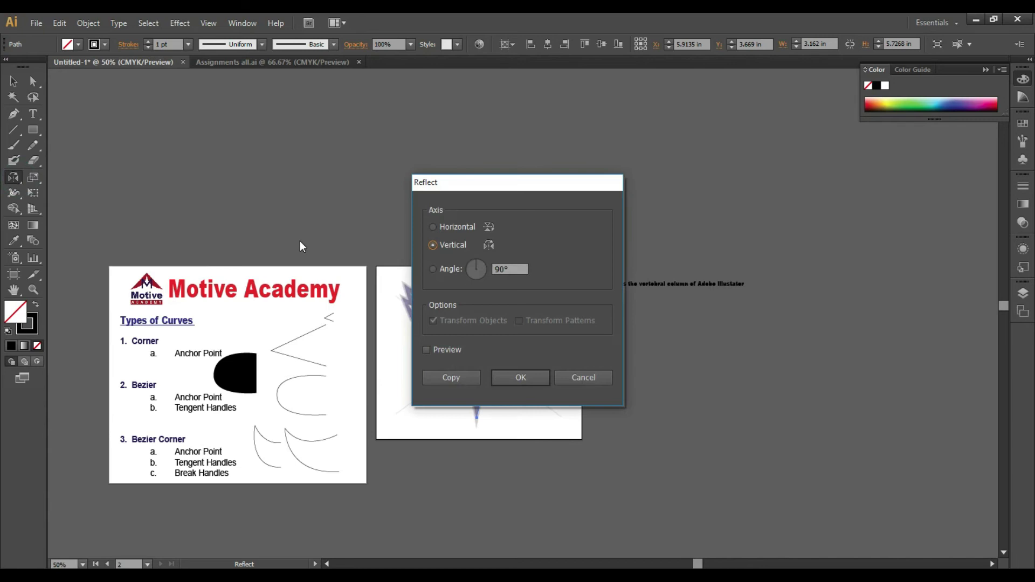
drag(510, 188, 683, 233)
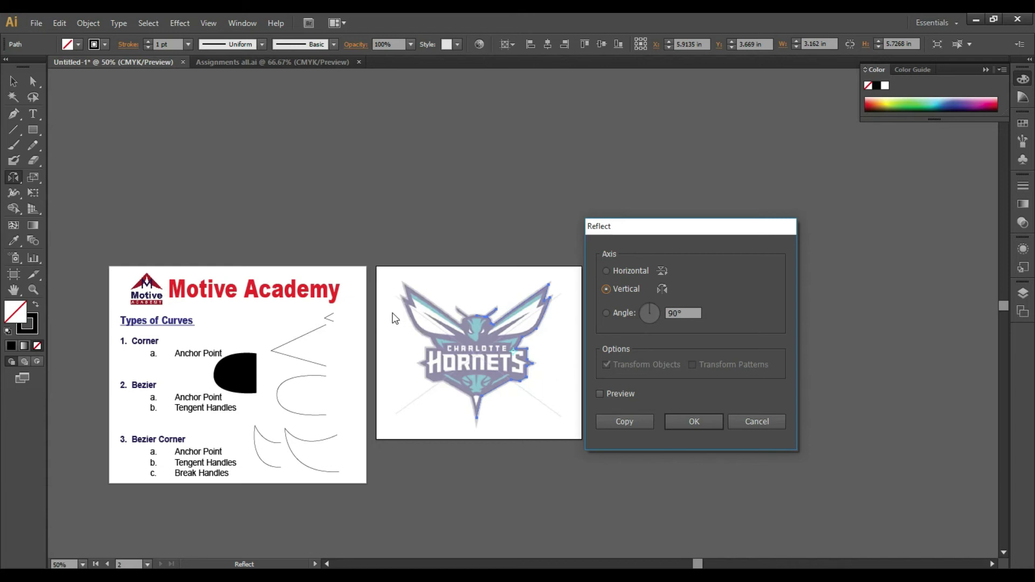
click(620, 419)
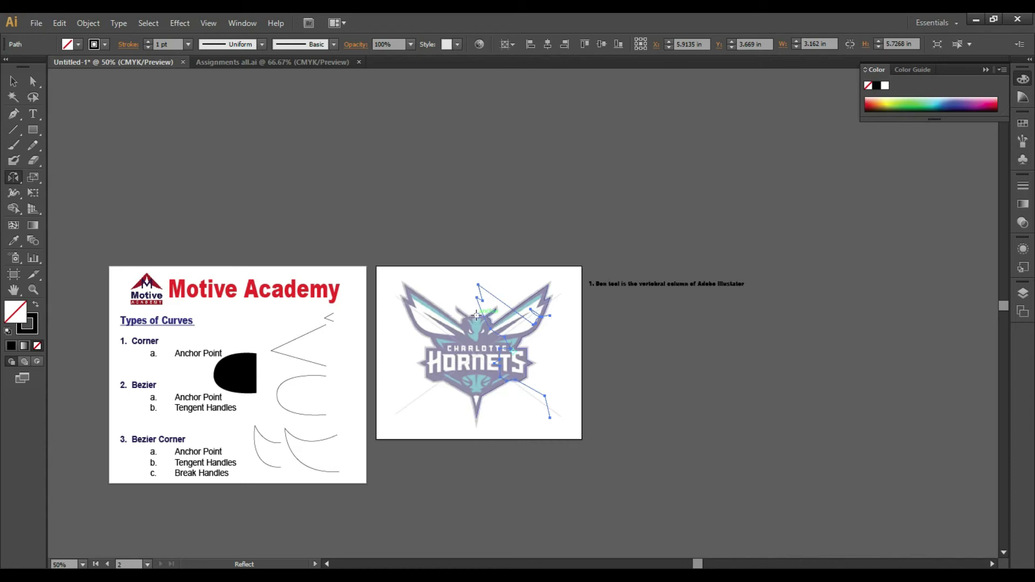
- Move the mirrored copy over the logo's left half so it meets the right half at the centre line
key(v)
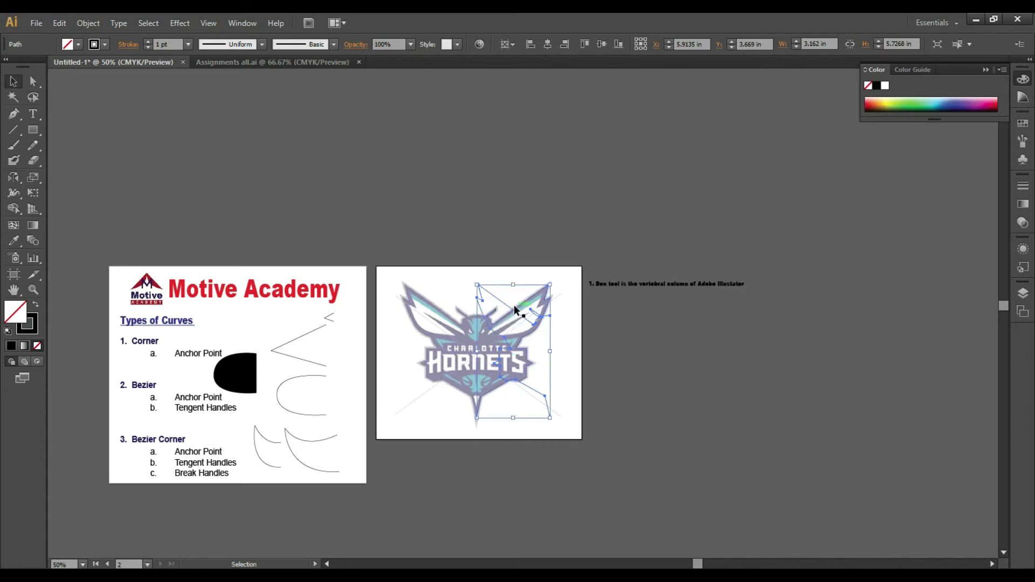
drag(512, 309, 432, 304)
click(467, 300)
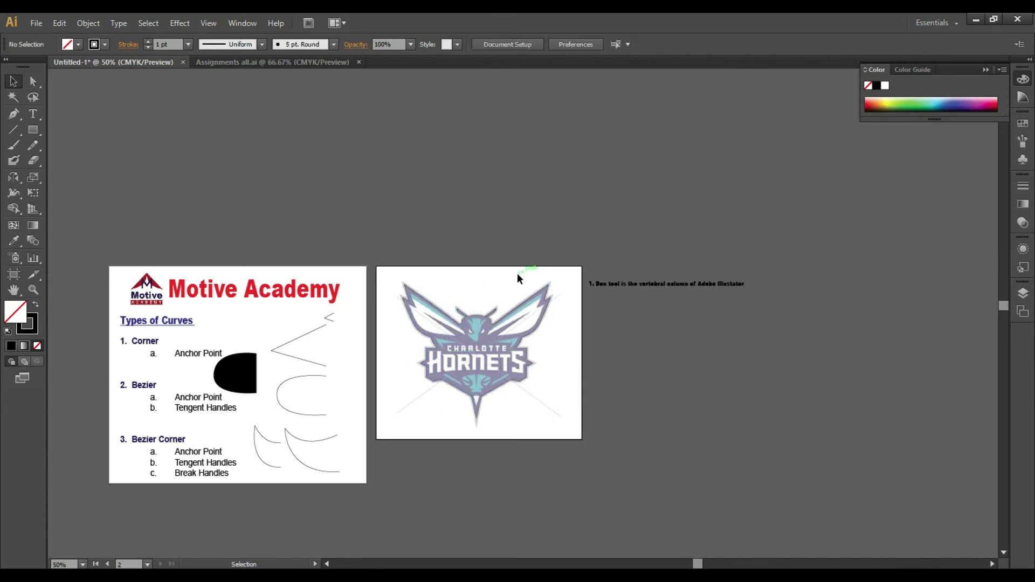
- Select both half outlines and swap fill and stroke to give them a black fill with no stroke
click(457, 351)
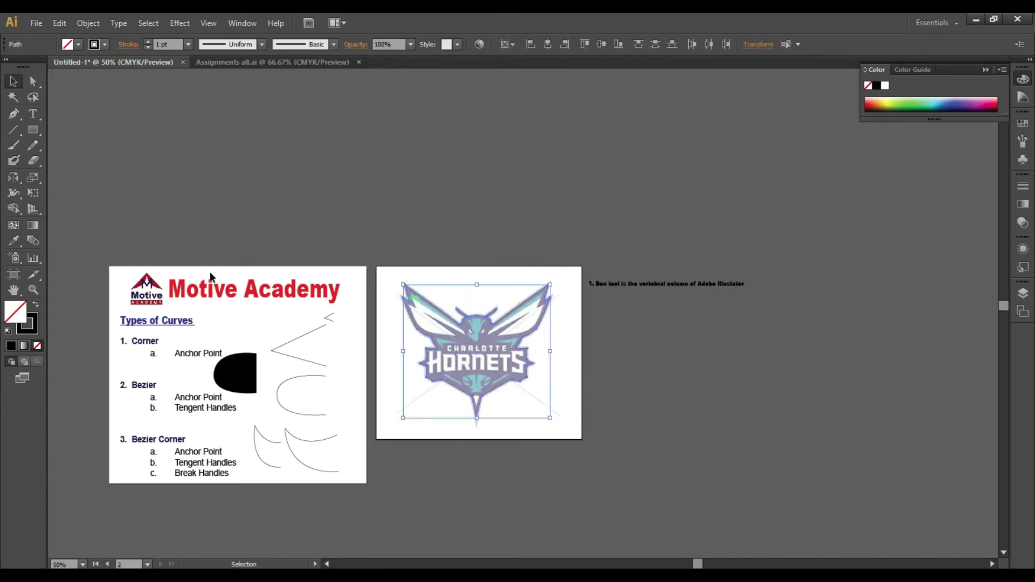
click(36, 306)
click(339, 202)
- Pull the right black half away from the left one to inspect the centre seam, and move it back into place
key(z)
drag(467, 306, 525, 438)
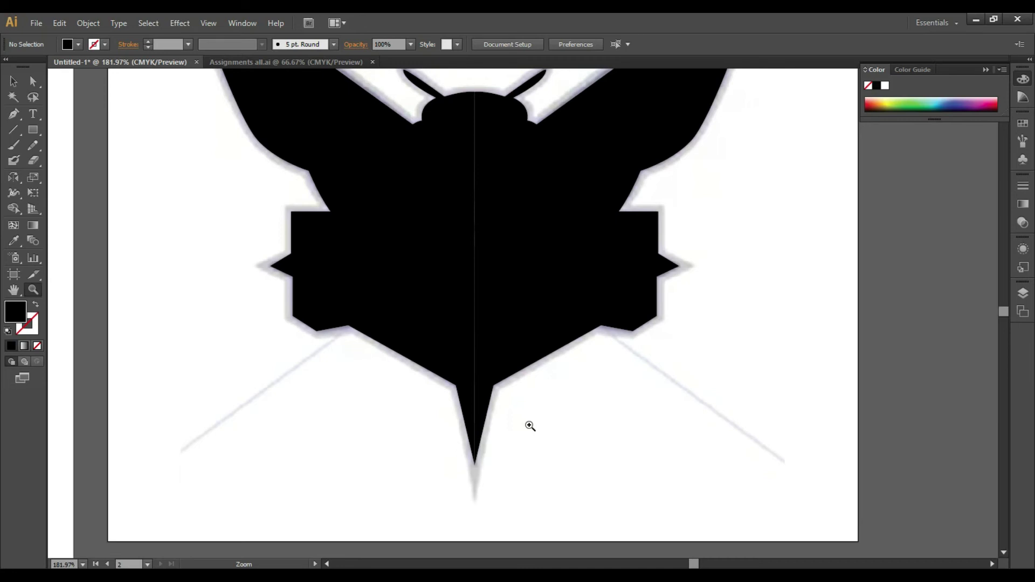
key(v)
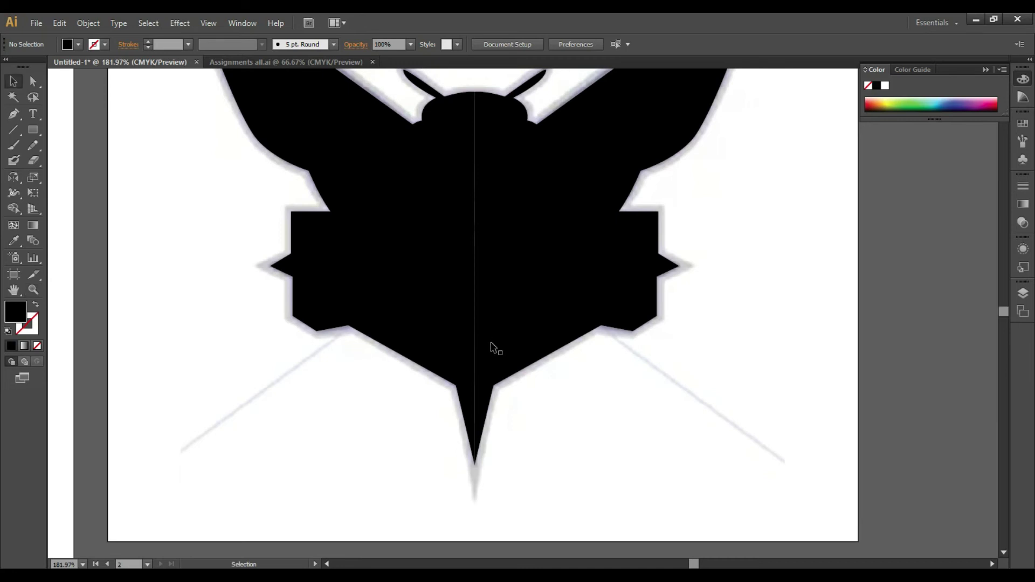
drag(519, 199, 653, 199)
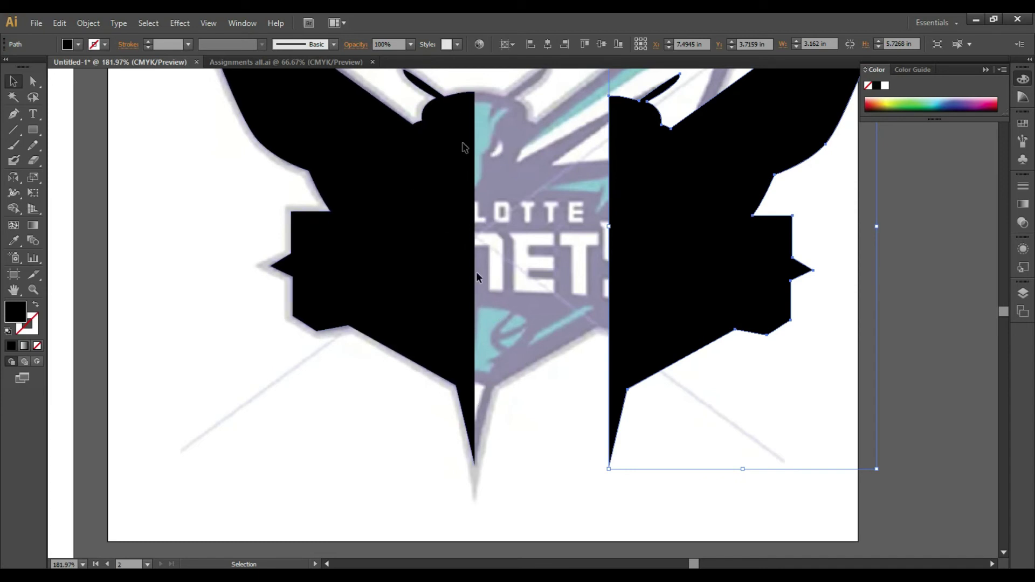
drag(671, 203, 537, 204)
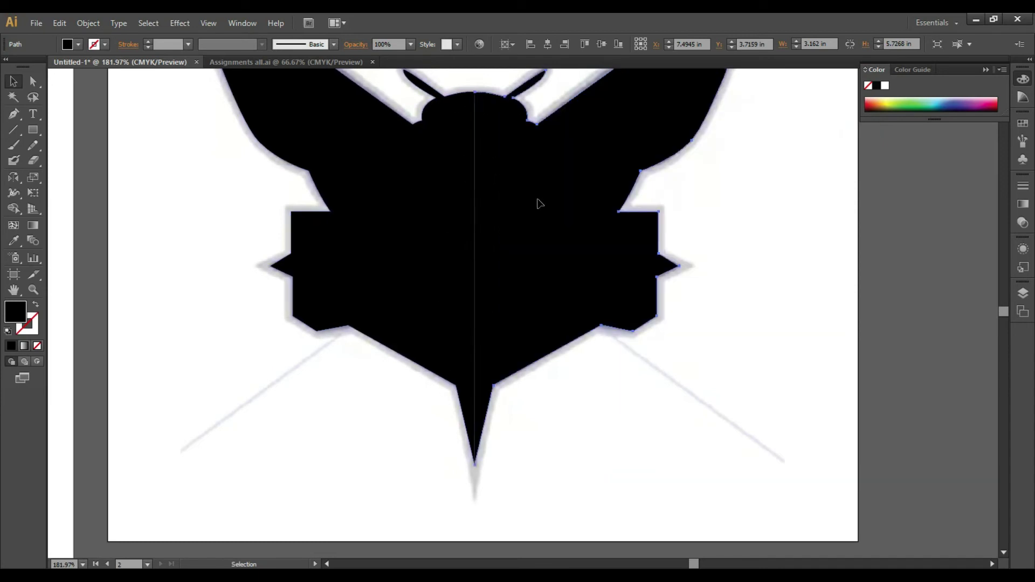
- Join the overlapping top centre anchor points of the two black half outlines on the head
click(463, 84)
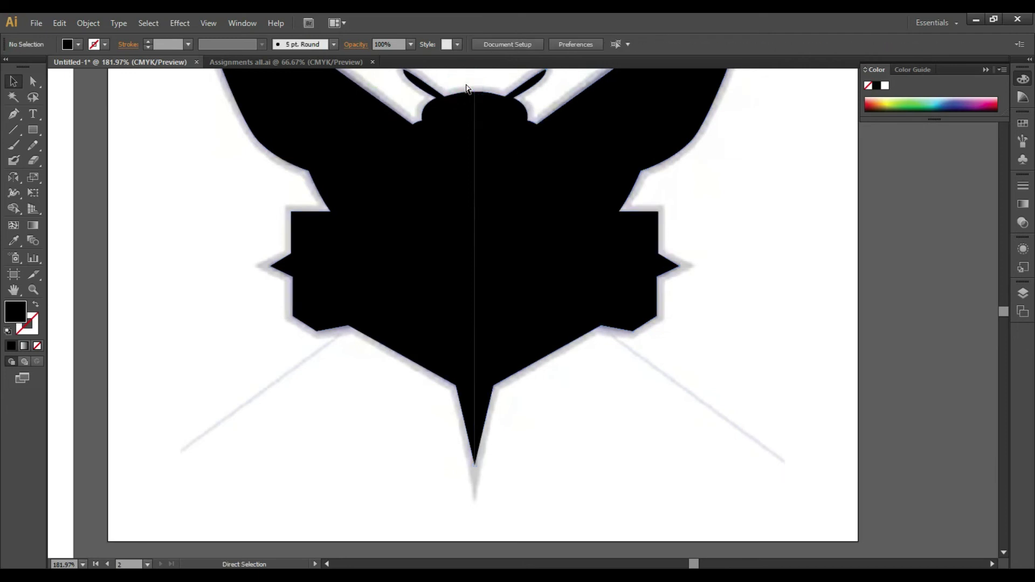
key(ctrl+0)
key(z)
drag(491, 186, 538, 237)
key(a)
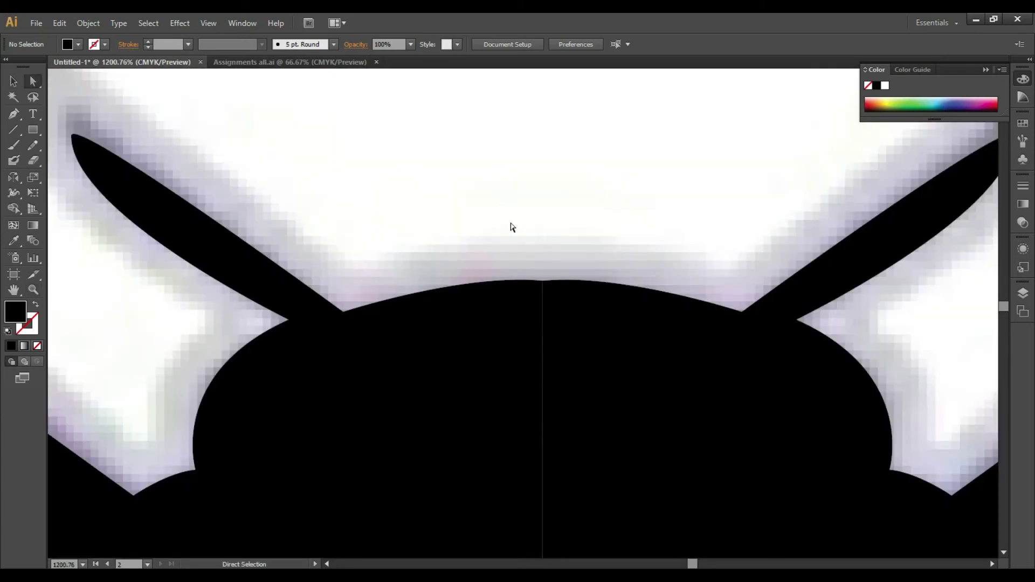
click(542, 281)
click(520, 261)
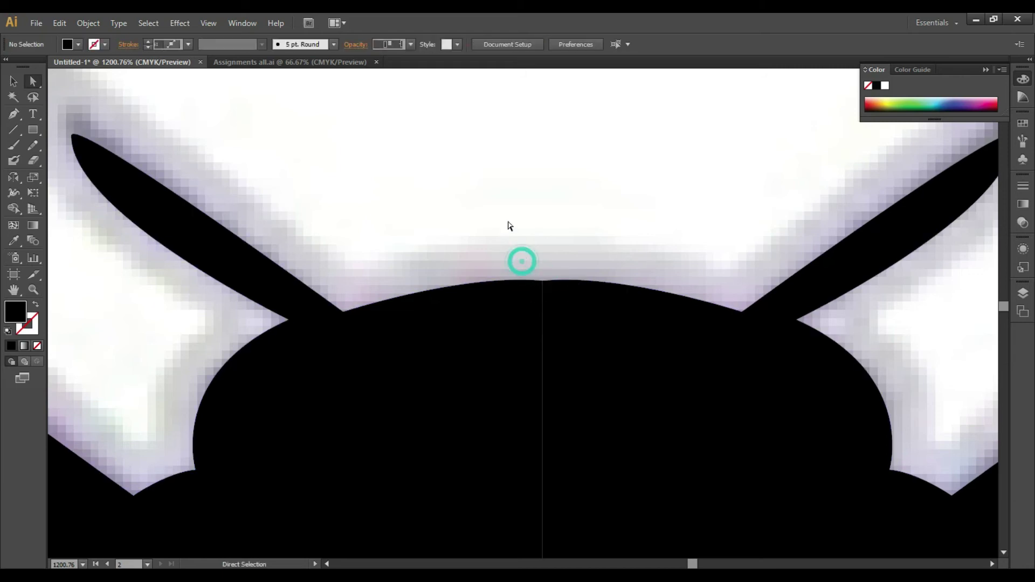
drag(485, 220, 593, 317)
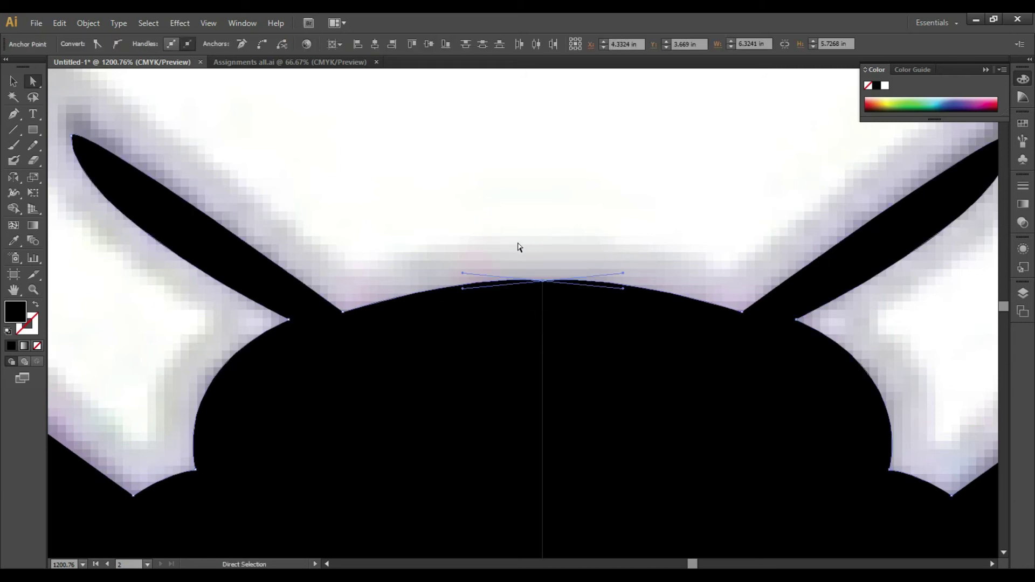
drag(507, 237, 587, 313)
key(ctrl)
key(ctrl+j)
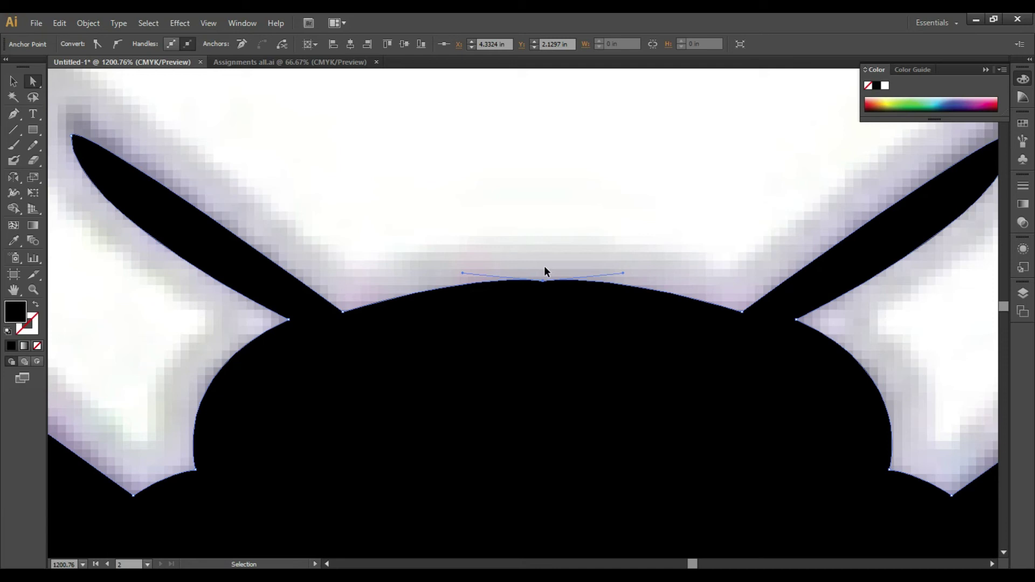
- Join the two halves' bottom end points at the stinger tip and move the closed silhouette up and left to uncover the logo
key(ctrl+0)
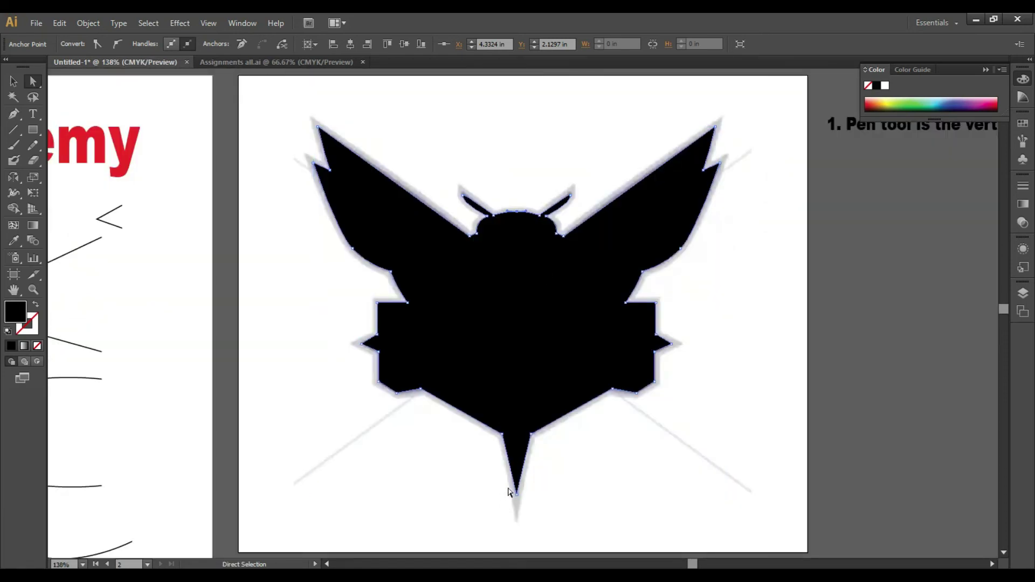
key(ctrl+a)
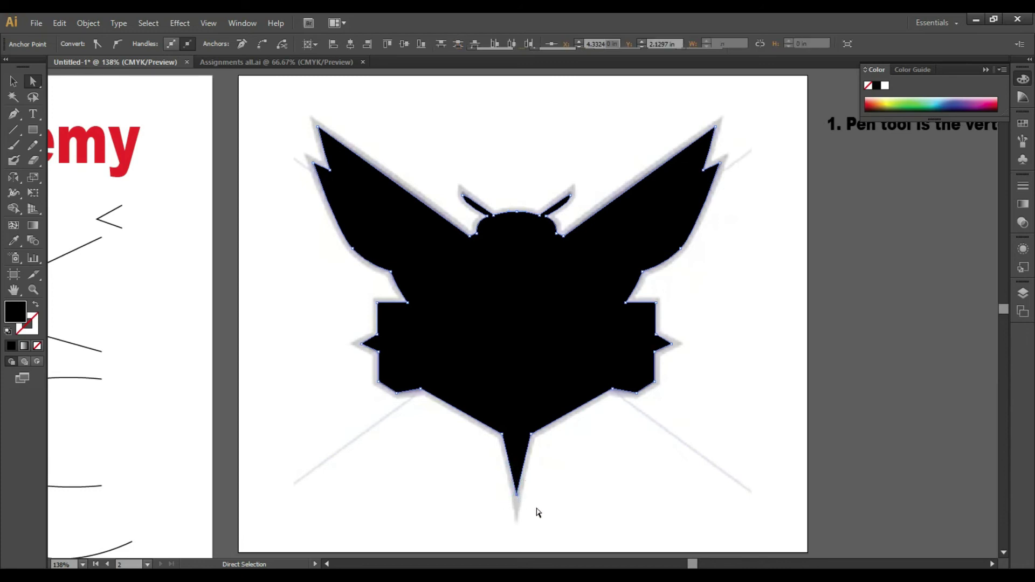
key(ctrl)
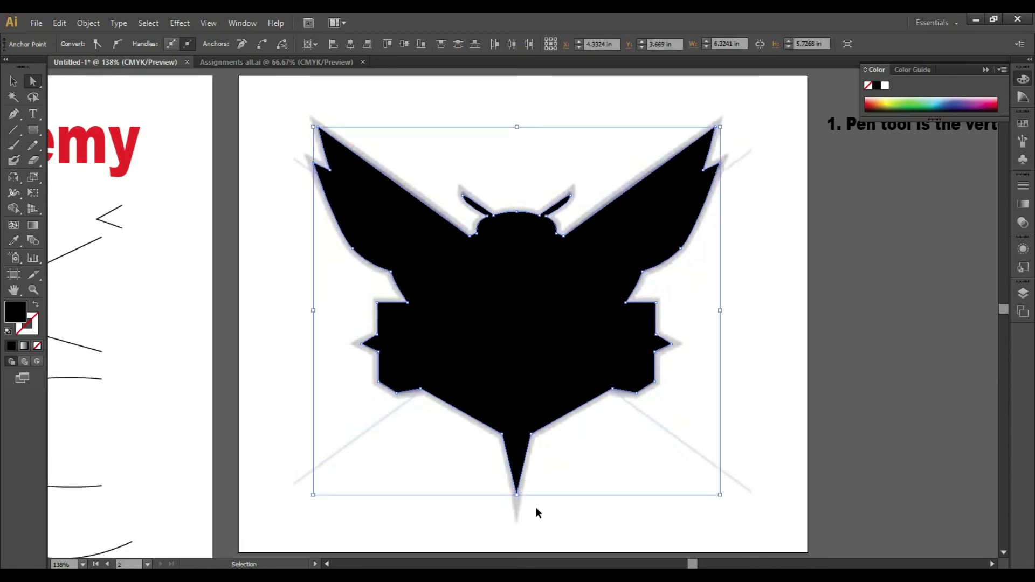
ctrl+click(536, 507)
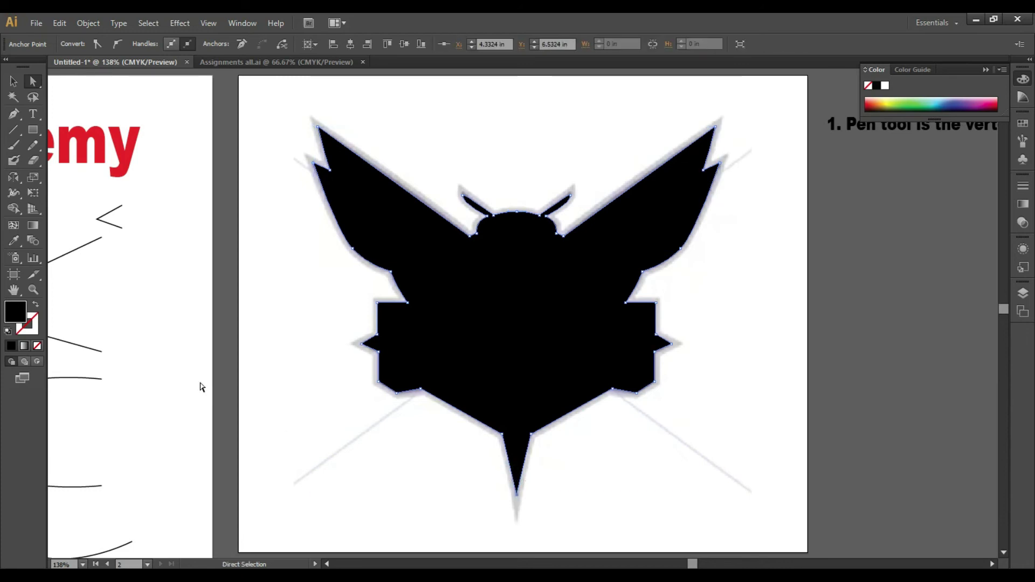
key(v)
drag(510, 379, 450, 330)
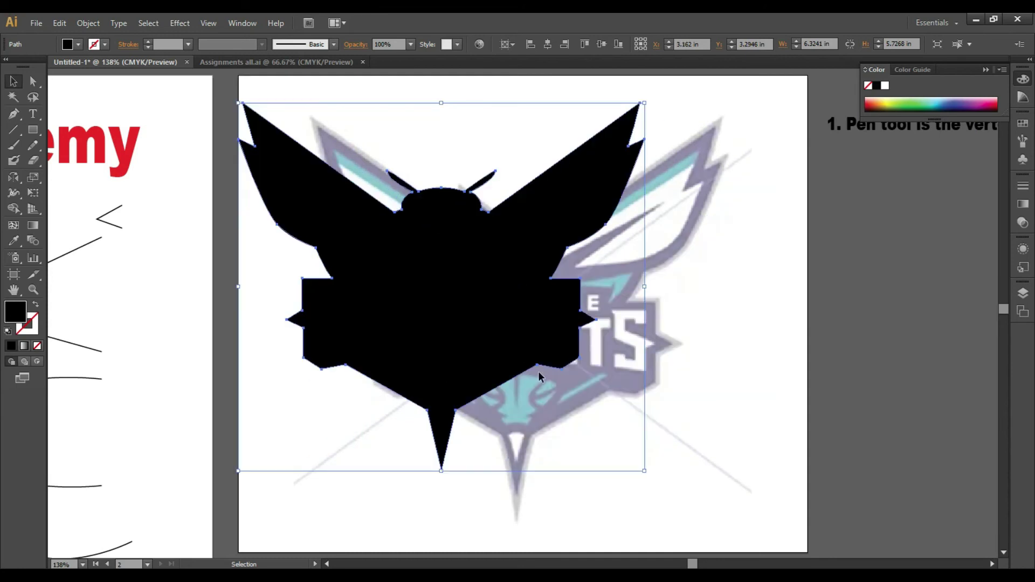
- Draw an open curved black sliver about 0.70 in wide and 2.17 in high beside the artboard with the Pen tool, and duplicate it alongside
click(14, 114)
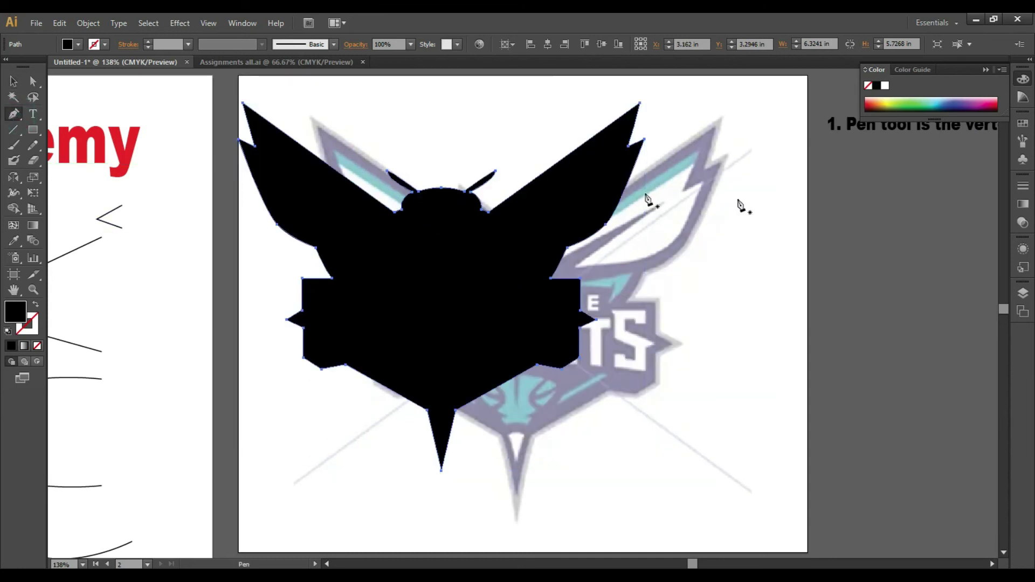
drag(904, 252, 891, 370)
drag(995, 376, 888, 286)
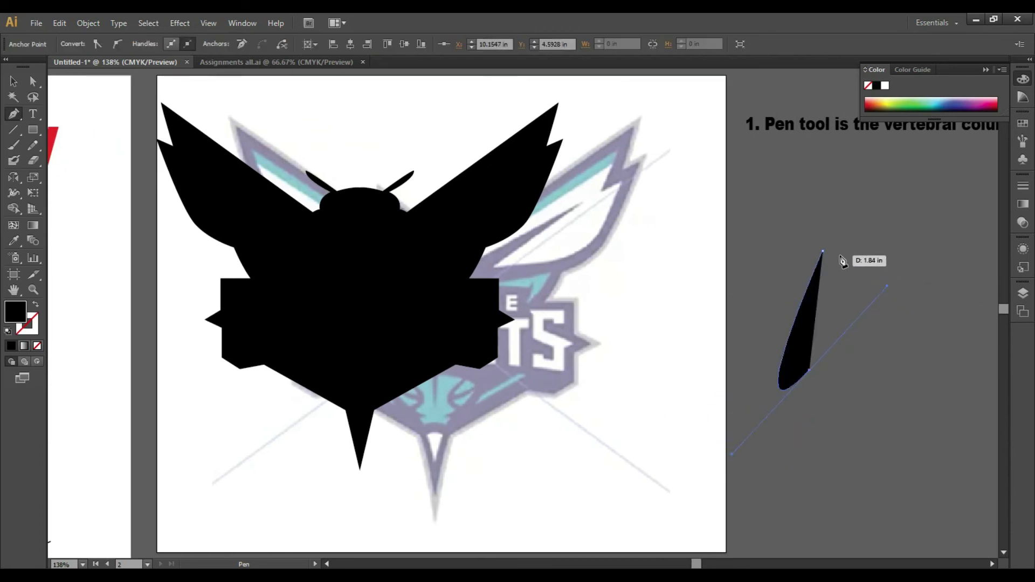
key(v)
drag(800, 331, 856, 331)
- Create a copy of the duplicated sliver reflected across the vertical axis and move it until the two upper tips meet
right_click(855, 325)
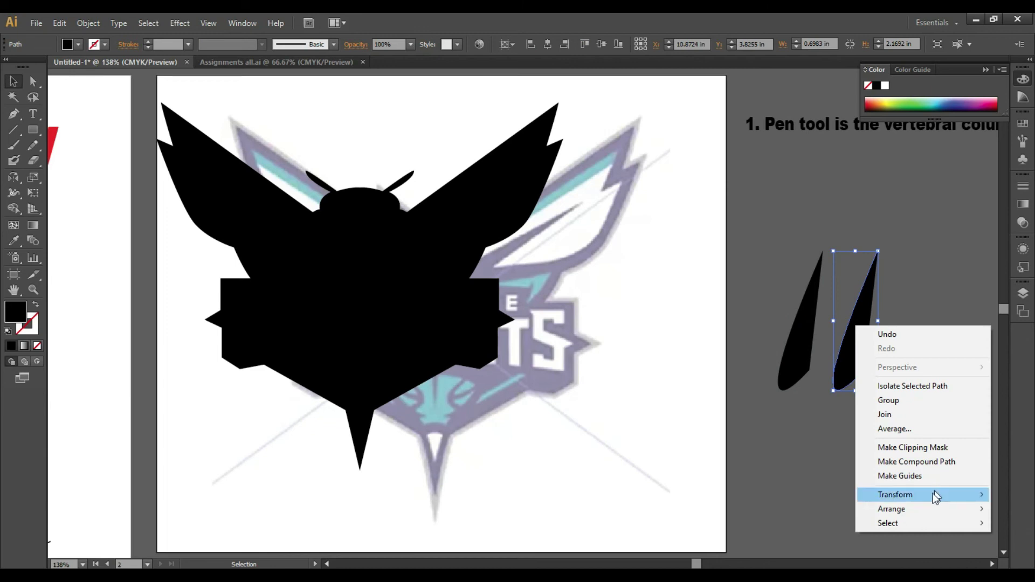
mouse_move(934, 491)
click(813, 430)
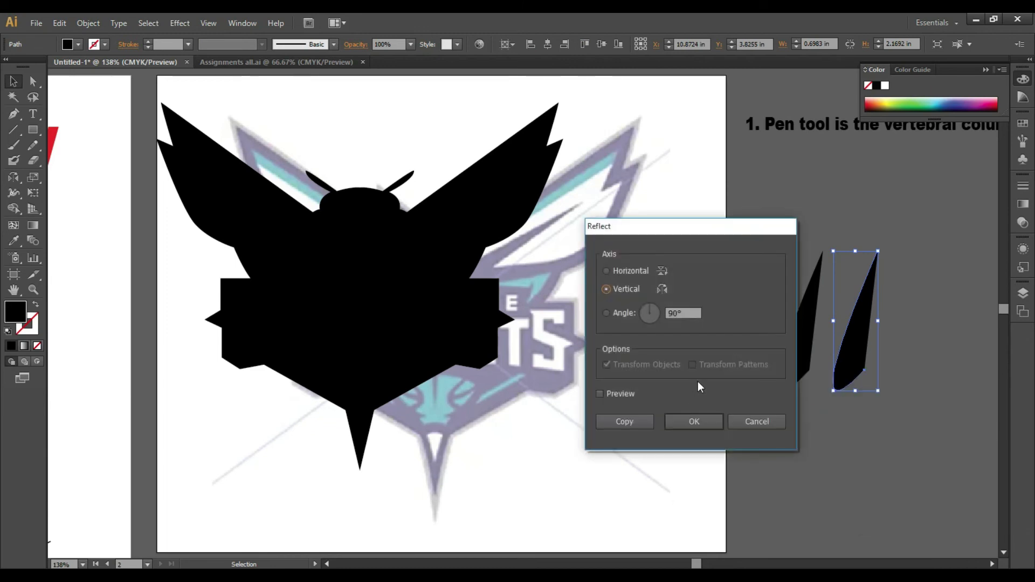
click(627, 418)
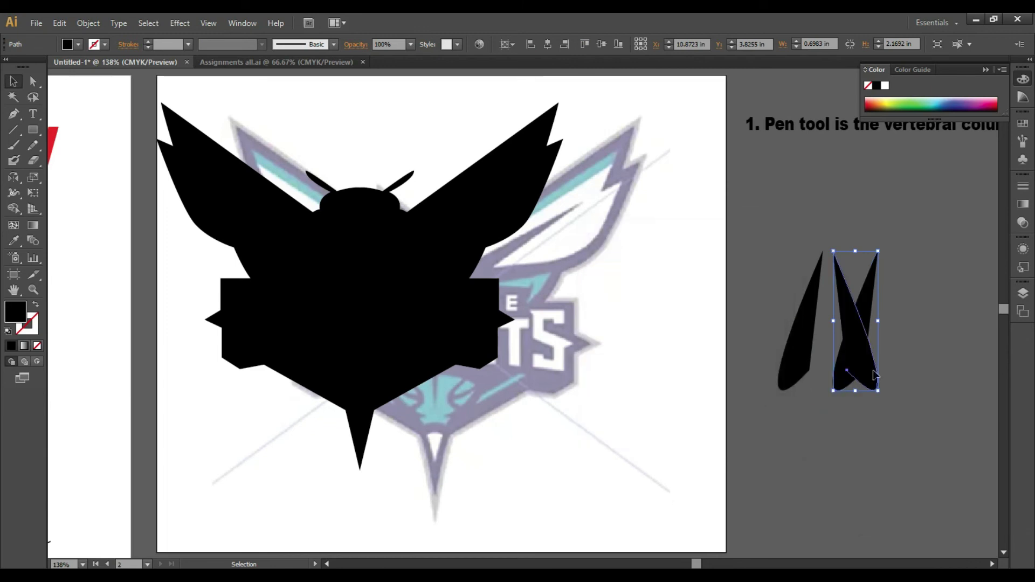
drag(864, 372, 909, 382)
click(889, 440)
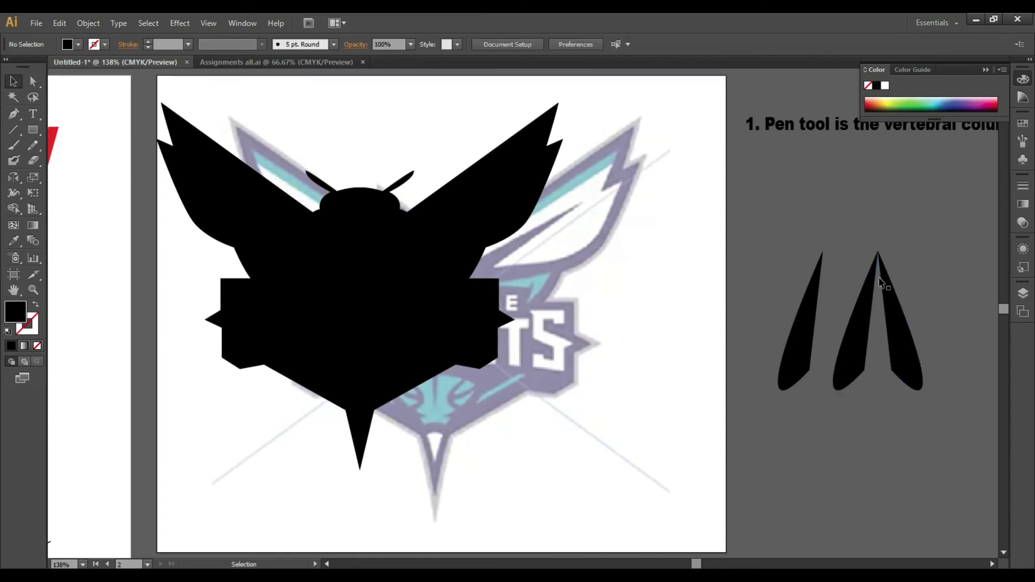
- Join the two mirrored slivers at their touching upper tip anchor points
drag(867, 240, 897, 274)
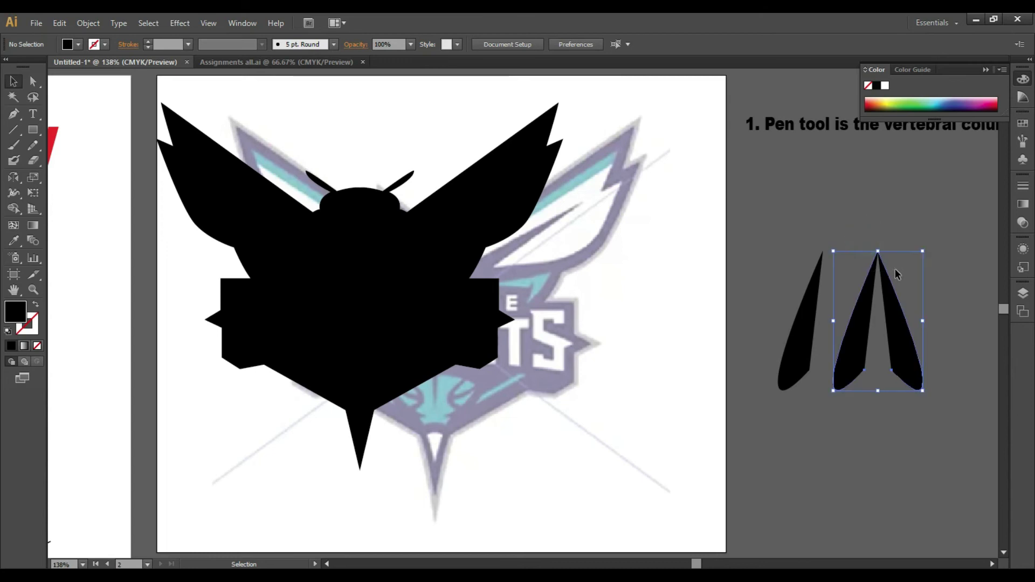
key(a)
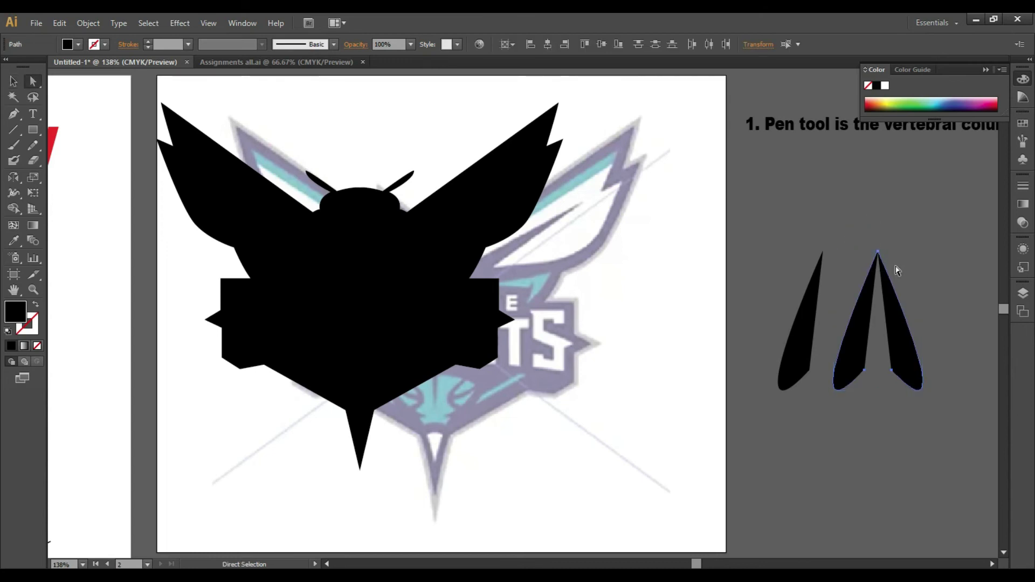
drag(844, 219, 889, 259)
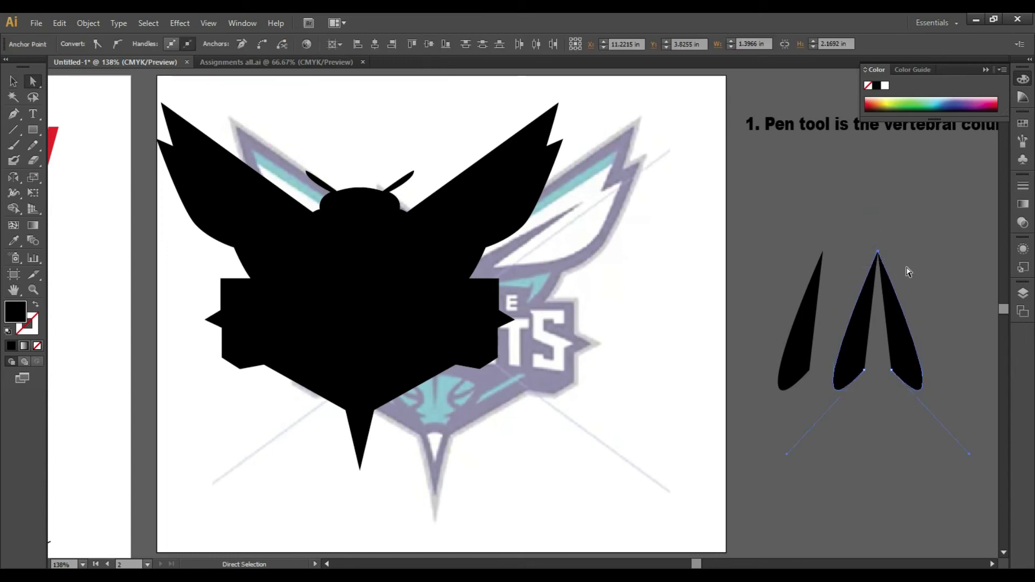
key(v)
key(ctrl+j)
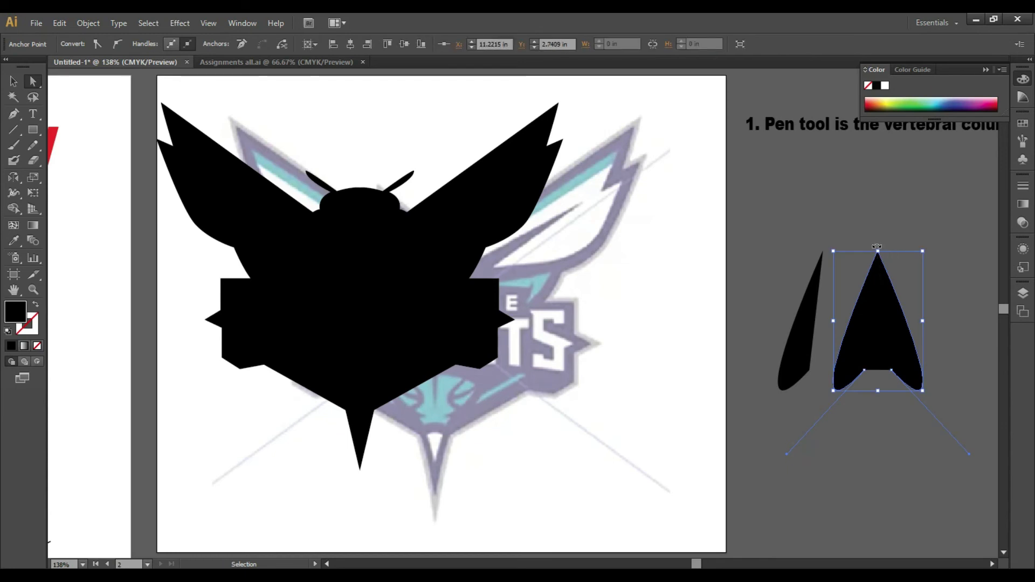
key(ctrl+z)
key(a)
drag(866, 241, 895, 259)
key(ctrl+j)
- Join the mirrored slivers' two open lower end points with a straight segment to close the practice shape
drag(860, 409, 893, 371)
click(874, 416)
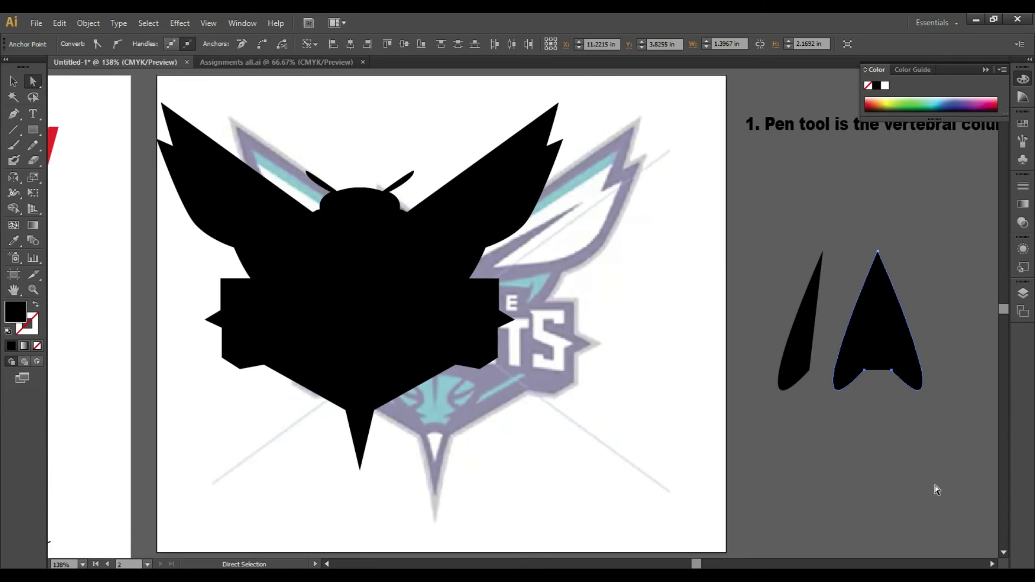
key(v)
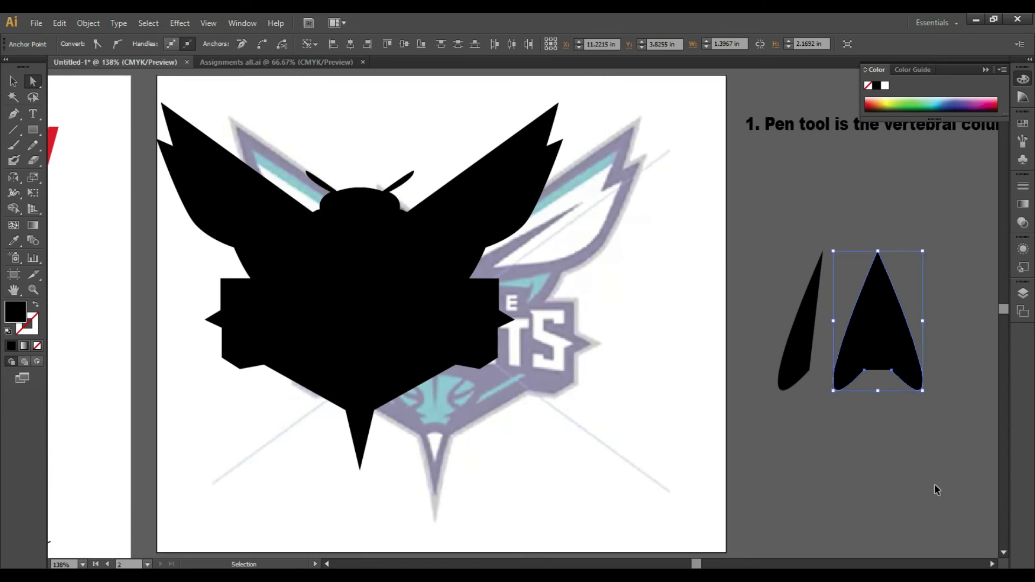
key(a)
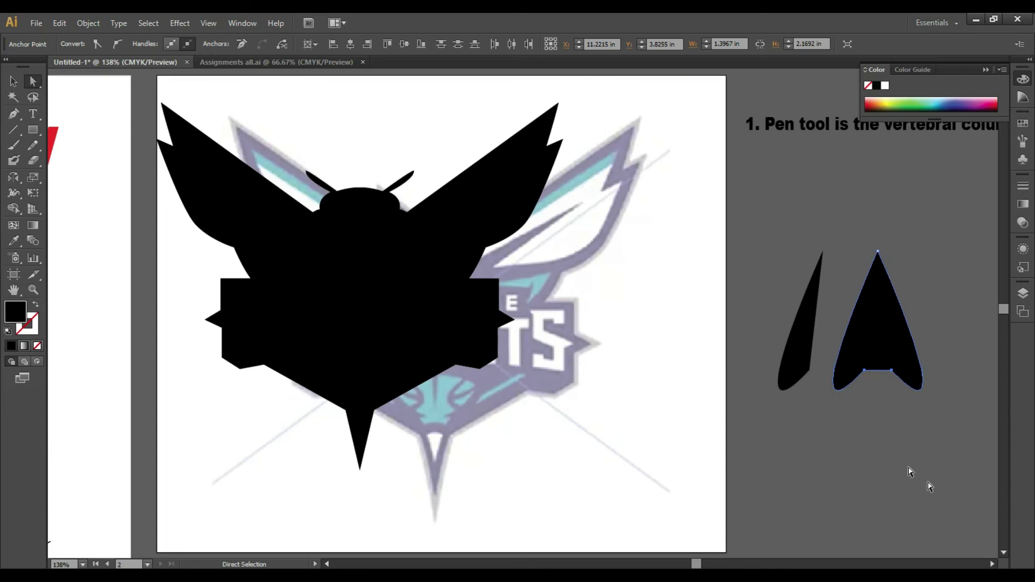
drag(892, 371, 885, 415)
key(ctrl+z)
click(881, 419)
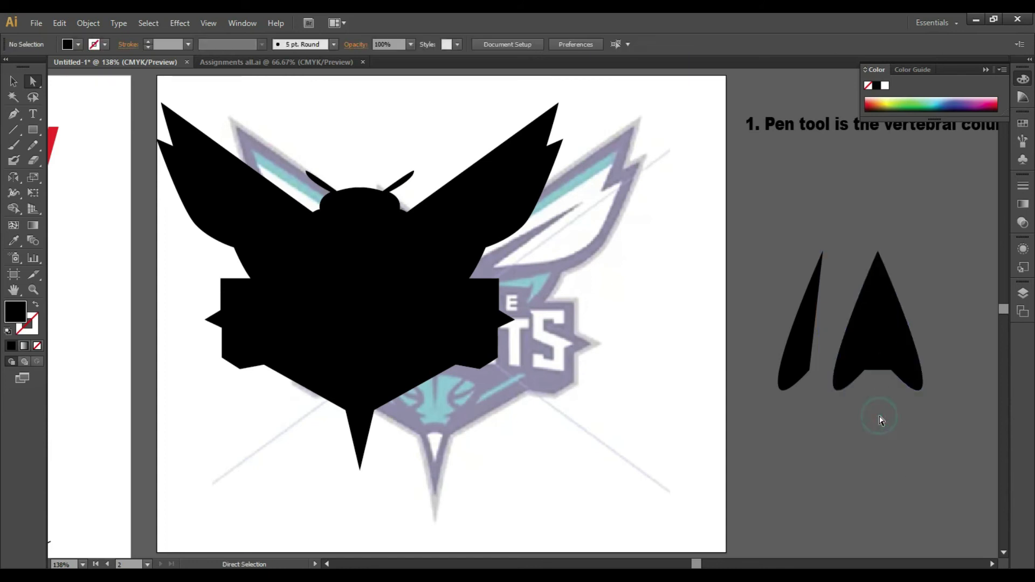
- Add the lines "Open Path", "Closed Path" and "Fill Tool" beneath the Pen tool note beside the artboard
key(p)
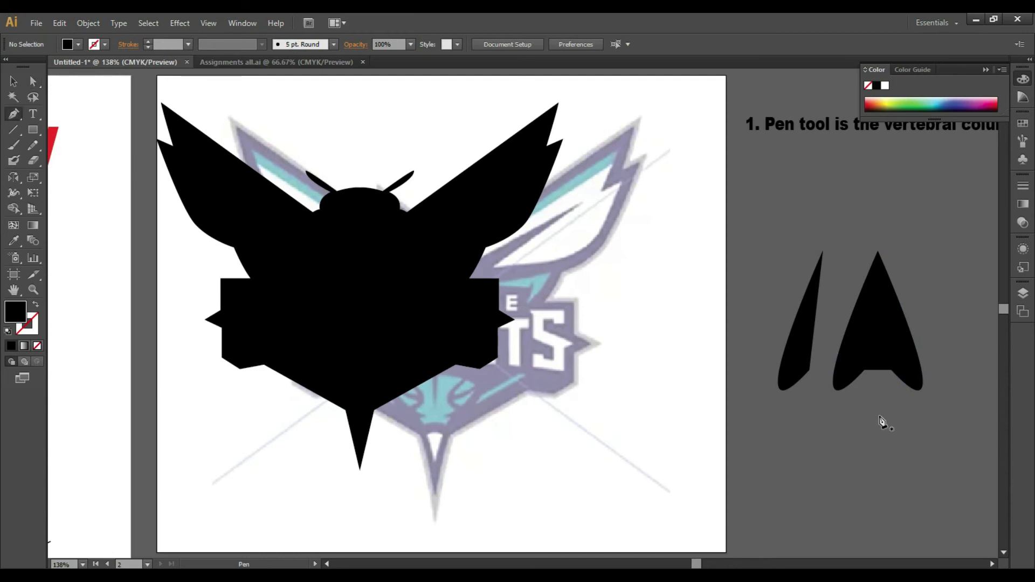
key(t)
click(908, 130)
scroll(908, 129, right, 5)
text(Open Pa)
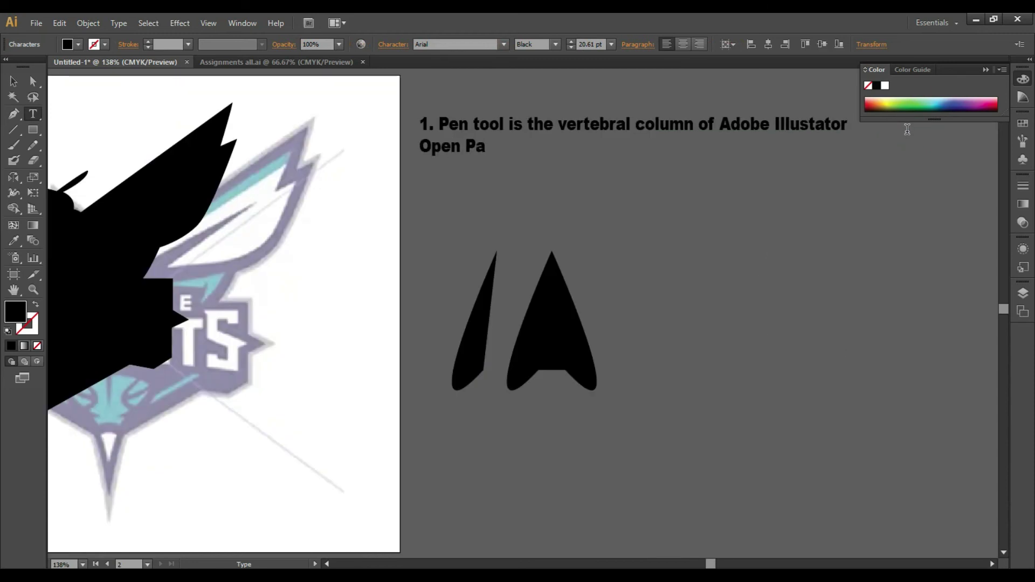
text(th )
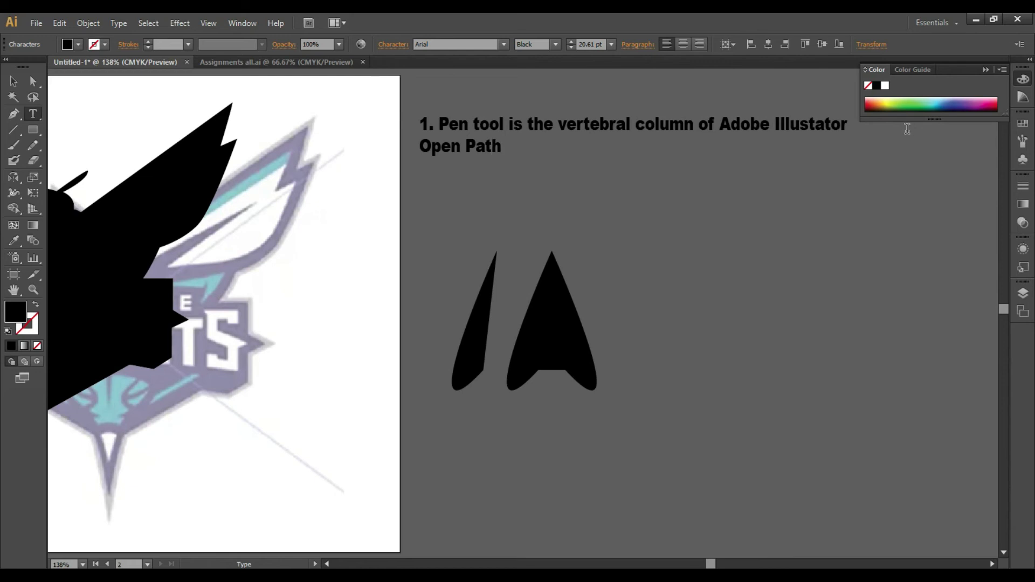
text(Closed Path )
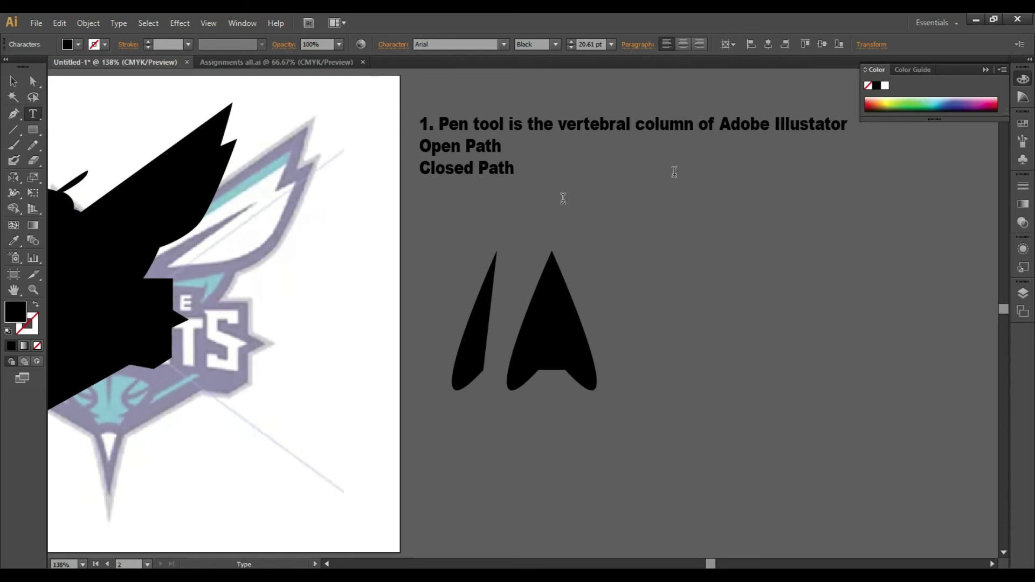
text(Fll)
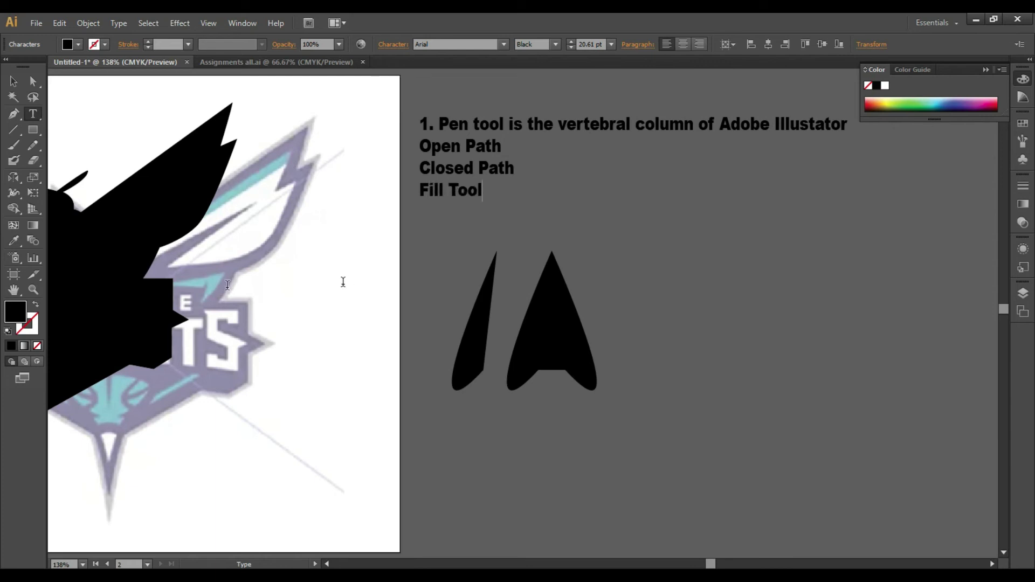
- Move the black silhouette back over the Charlotte Hornets logo so it covers the traced outline
click(14, 82)
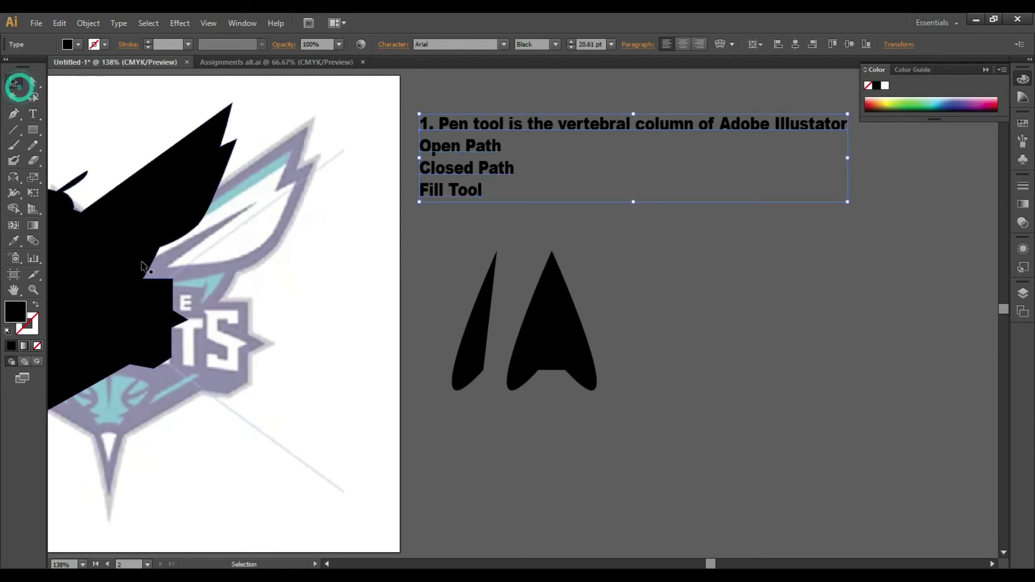
click(156, 291)
key(ctrl+minus)
key(ctrl+minus)
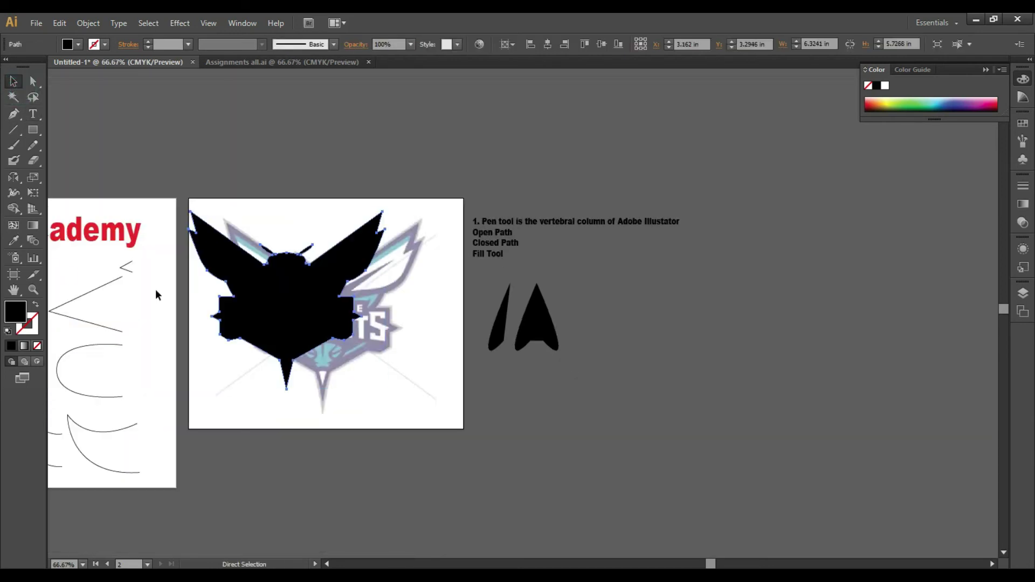
drag(277, 341, 343, 456)
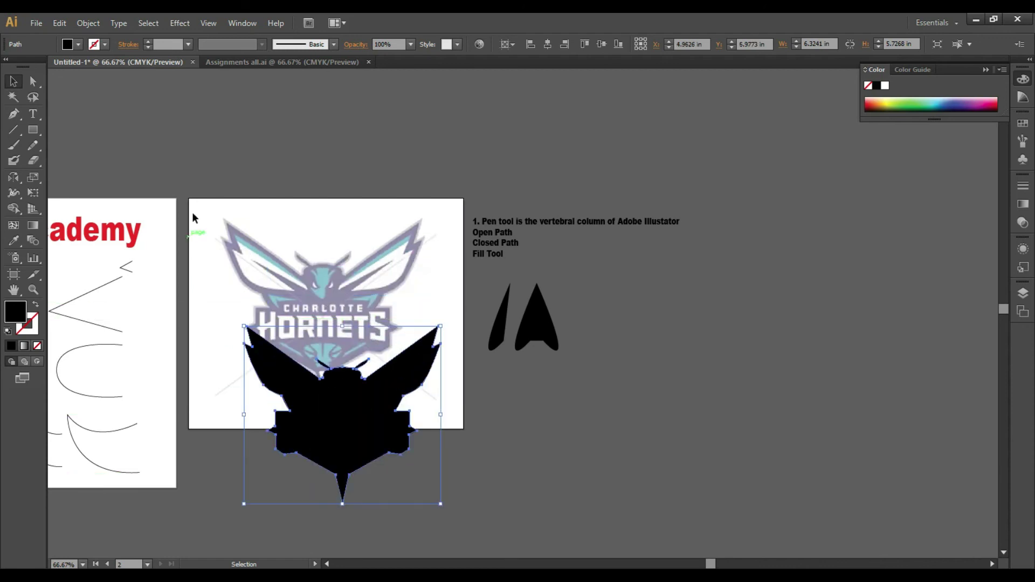
drag(354, 410, 351, 340)
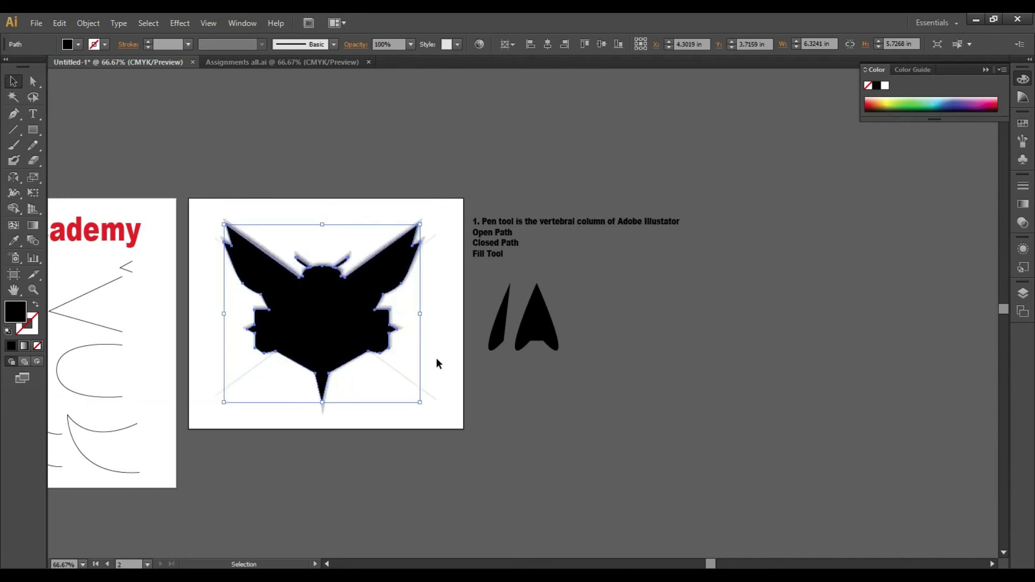
- Delete the two black practice shapes beside the artboard
click(437, 394)
drag(565, 380, 478, 323)
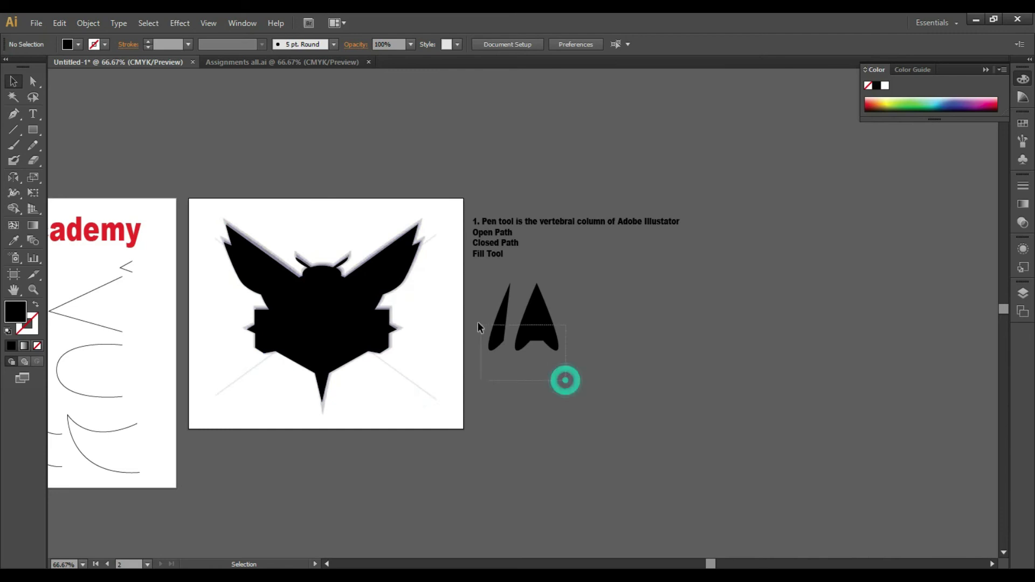
key(Delete)
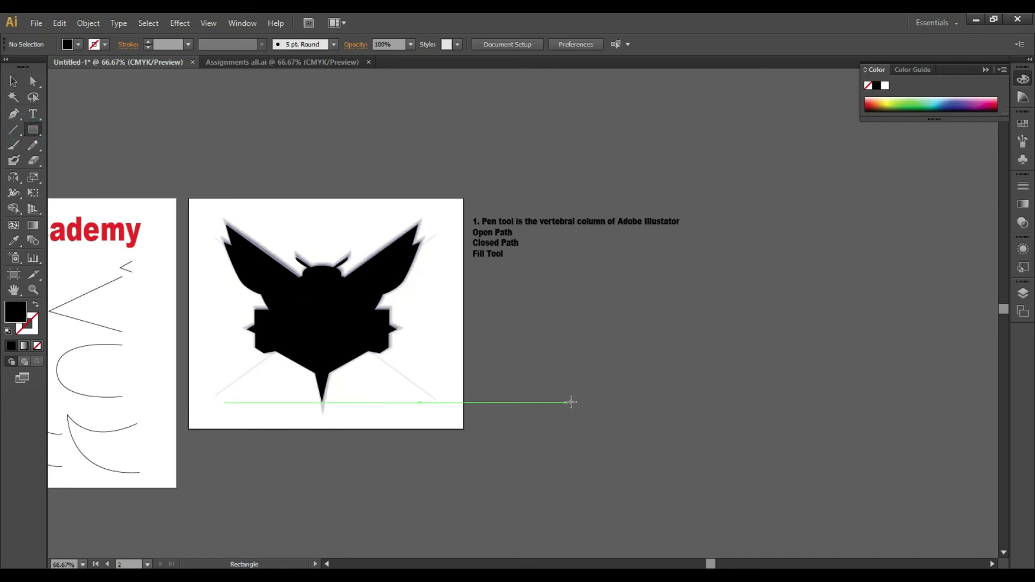
- Draw a black rectangle about 7.5 by 2.9 in beside the artboard and a horizontal line about 0.94 in long on it
drag(510, 324, 744, 414)
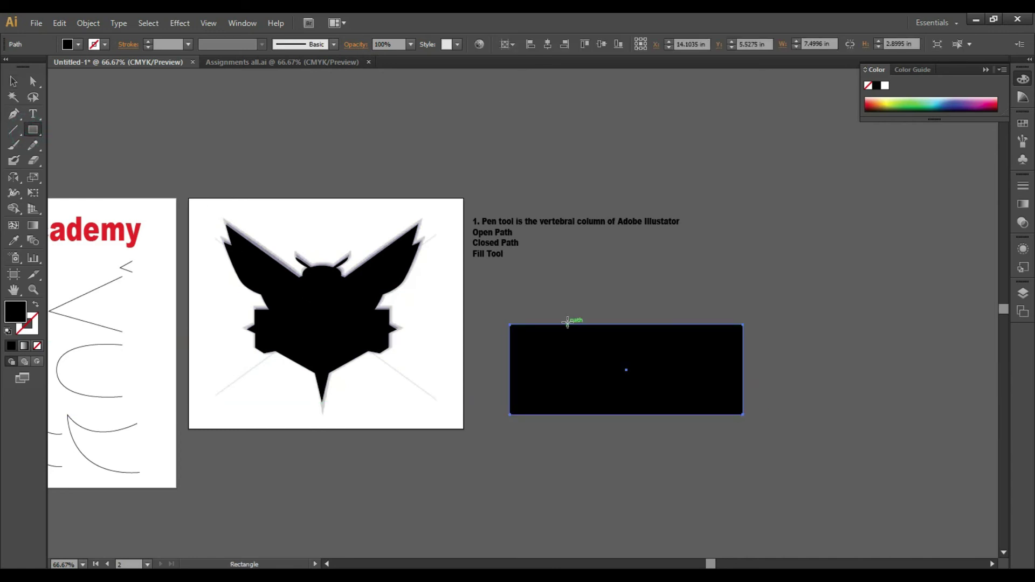
click(14, 130)
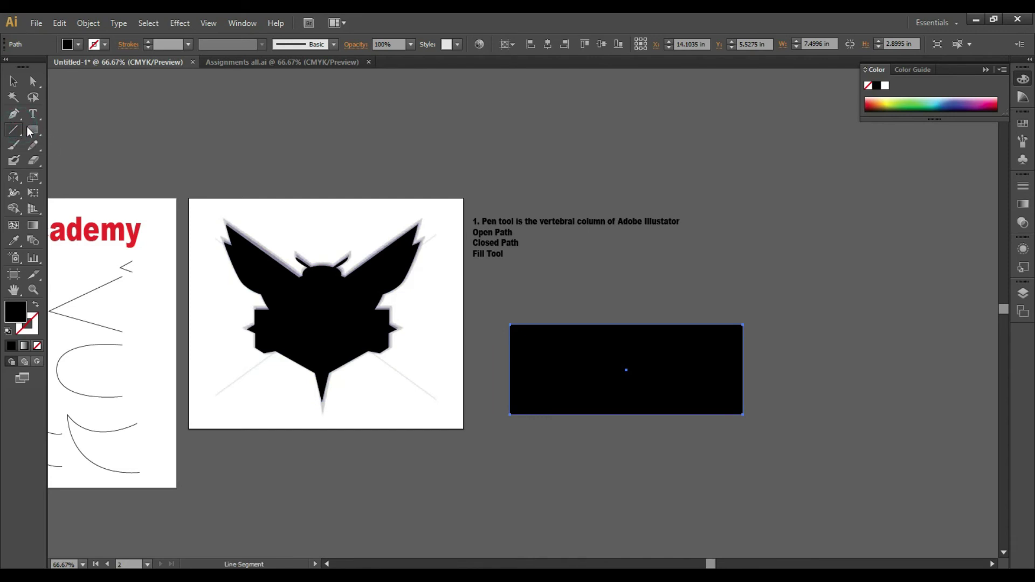
click(520, 357)
mouse_move(520, 357)
mouse_down()
mouse_move(573, 374)
mouse_move(549, 386)
mouse_move(556, 365)
mouse_up()
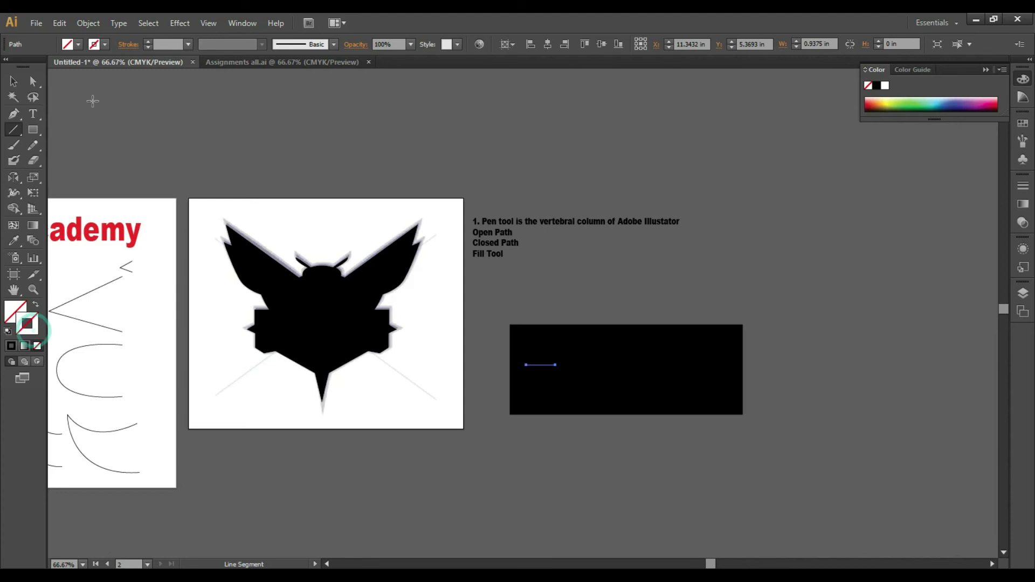
- Give the short line on the black rectangle a white 2 pt stroke
click(877, 85)
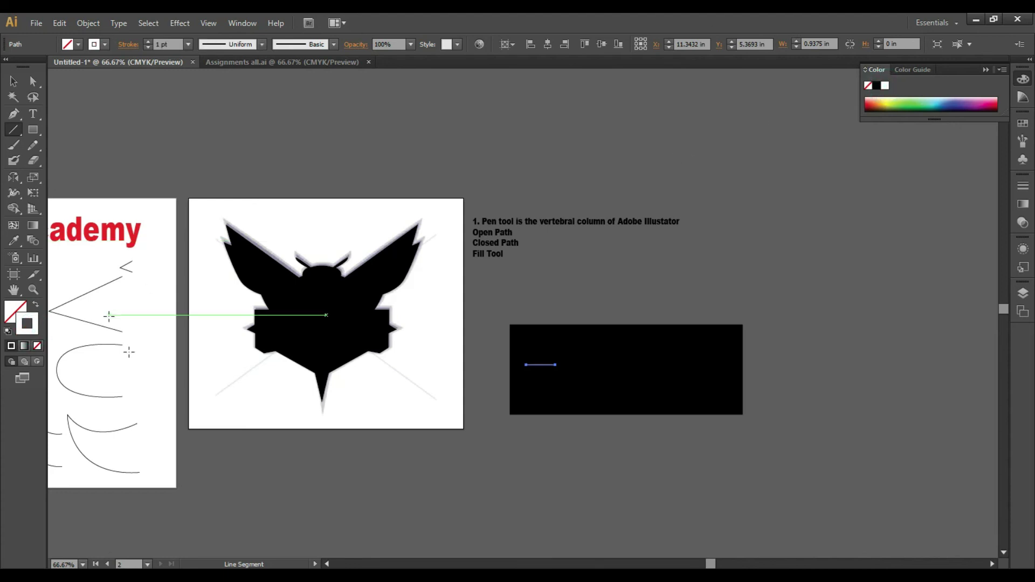
click(25, 327)
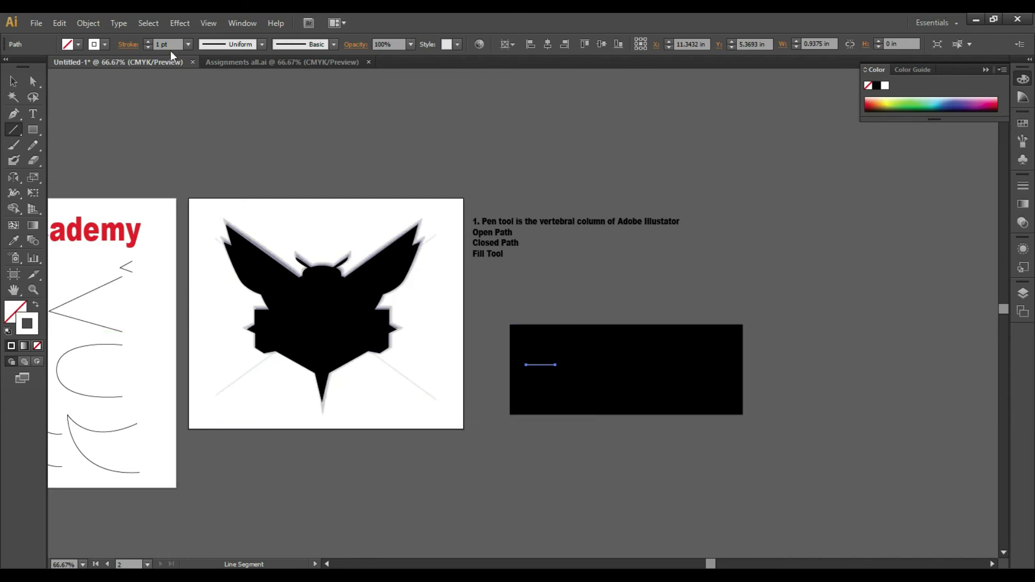
click(148, 42)
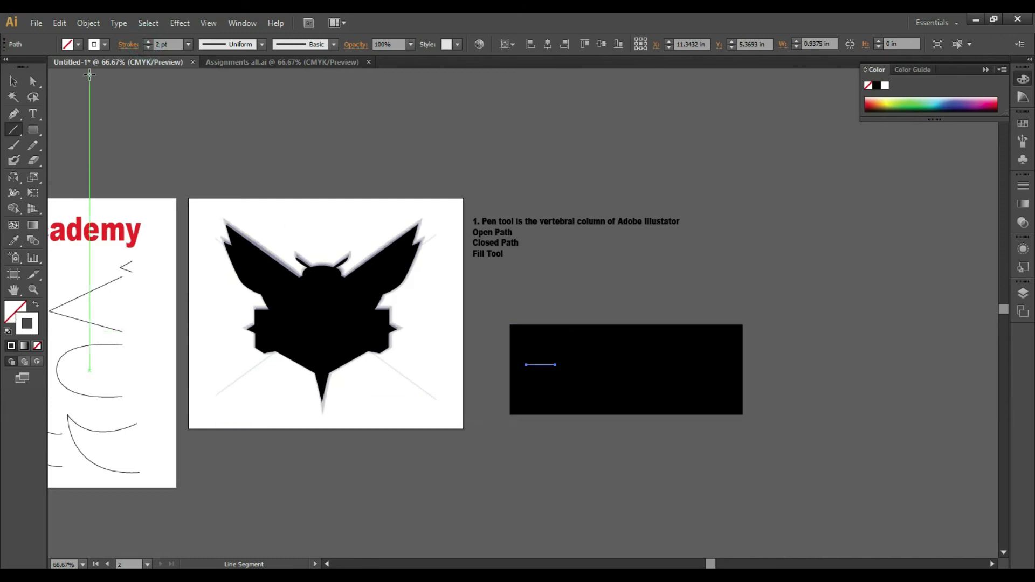
click(14, 81)
click(283, 127)
- Increase the white line's stroke weight to 11 pt
key(z)
drag(511, 316, 792, 418)
key(b)
key(v)
click(300, 333)
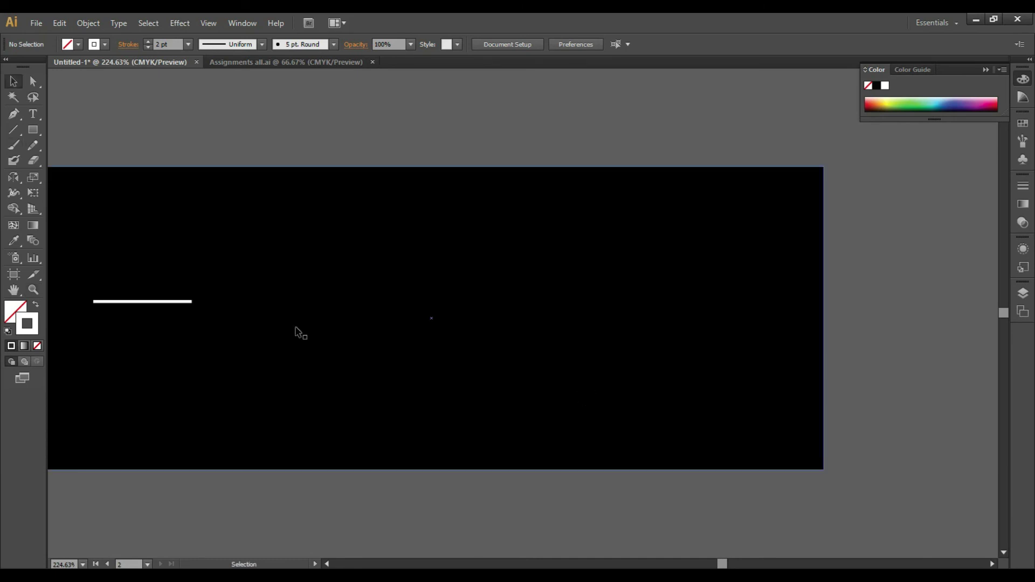
click(150, 302)
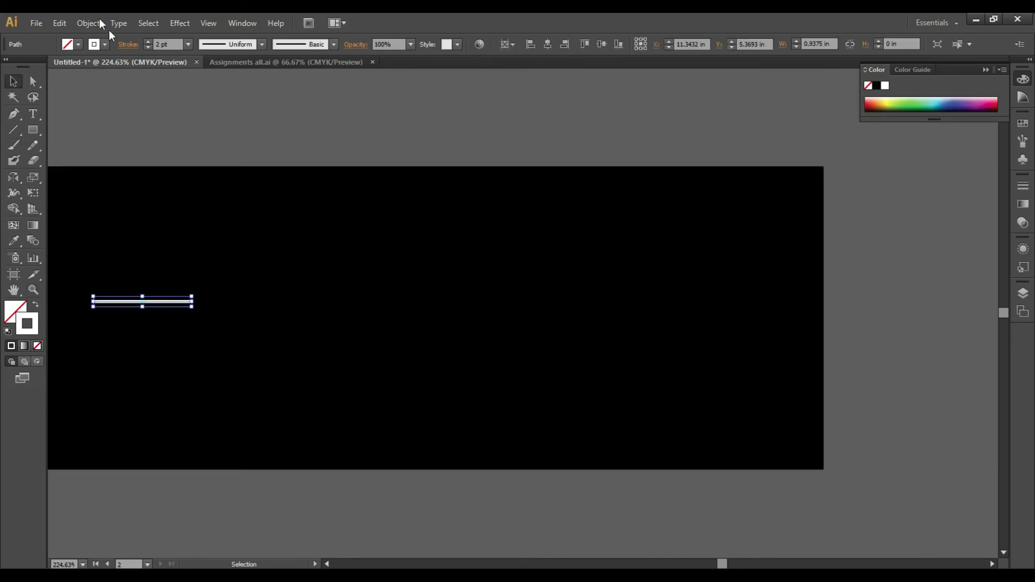
click(148, 41)
click(147, 41)
click(148, 41)
click(147, 41)
- Move the white line to the black rectangle's left edge and align the two on their vertical centres
mouse_move(165, 308)
mouse_down()
mouse_move(122, 320)
mouse_move(157, 301)
mouse_move(112, 307)
mouse_move(113, 323)
mouse_up()
click(124, 318)
drag(227, 142, 95, 413)
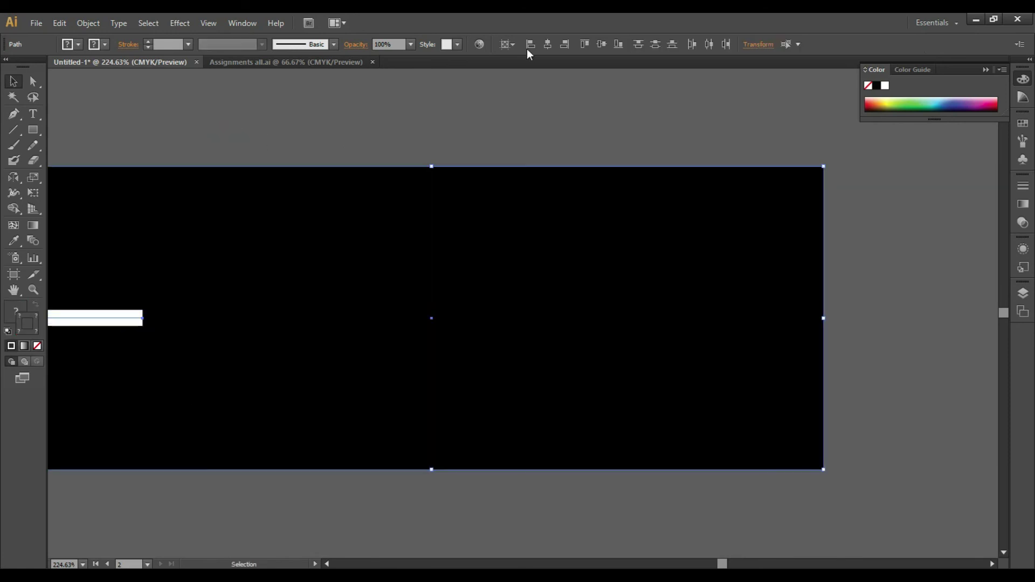
drag(220, 153, 75, 440)
click(602, 45)
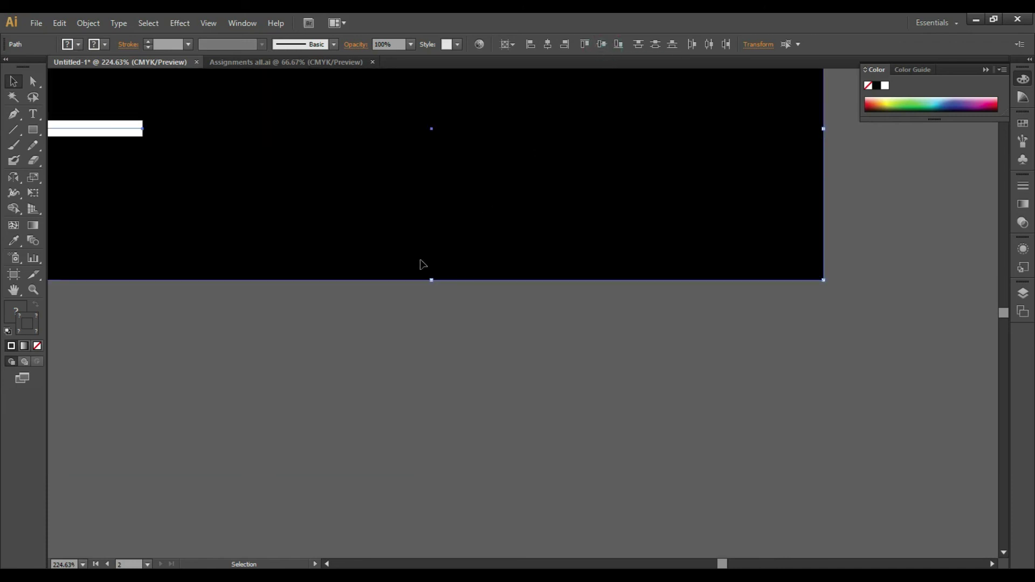
- Stretch the white line horizontally until it reaches the black rectangle's right edge
scroll(423, 264, up, 5)
click(135, 276)
drag(142, 276, 825, 328)
click(535, 472)
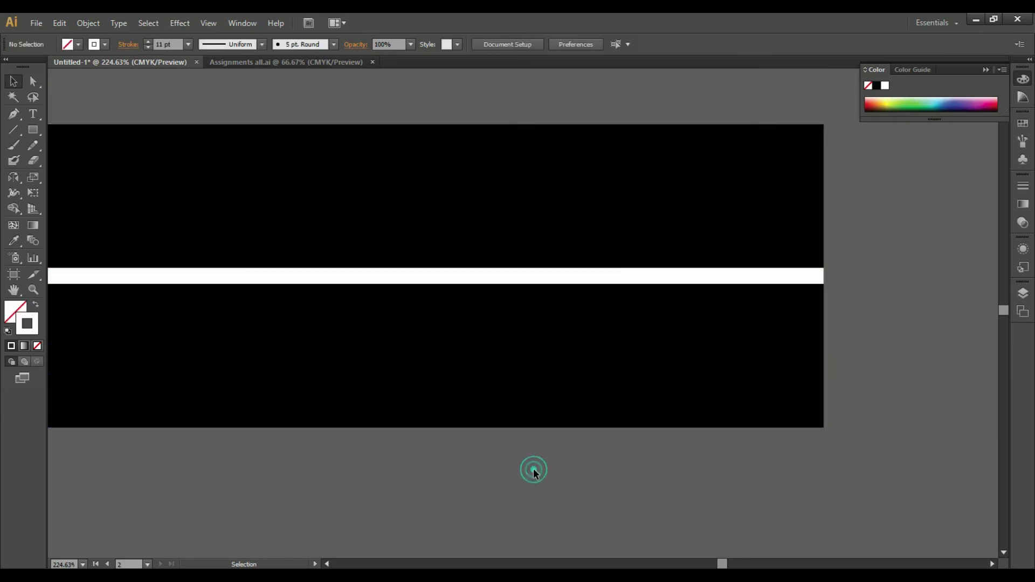
- Show the full stroke options for the white line and turn it into a dashed line with 12 pt dashes
click(413, 276)
click(413, 276)
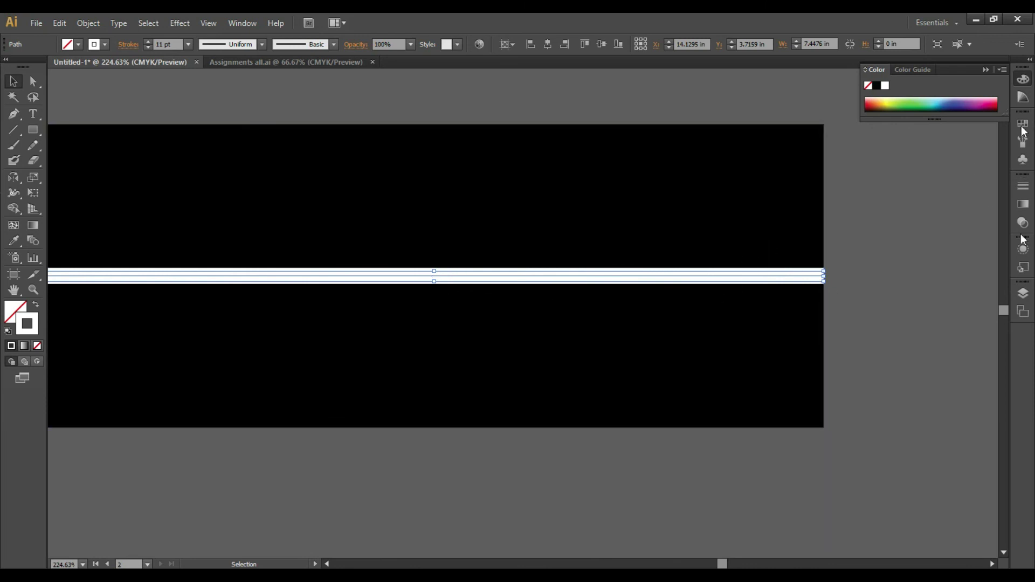
click(1024, 189)
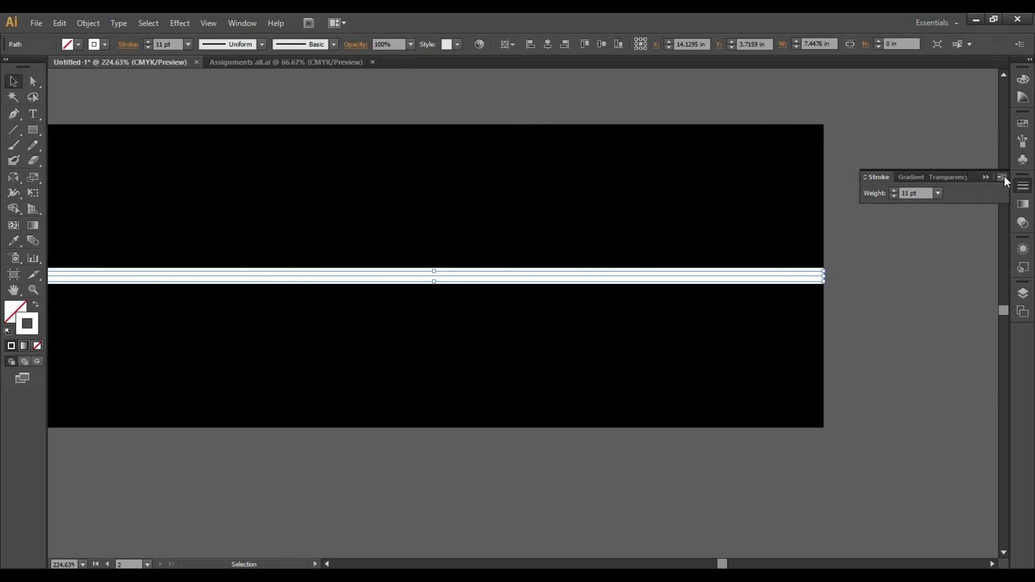
click(1005, 176)
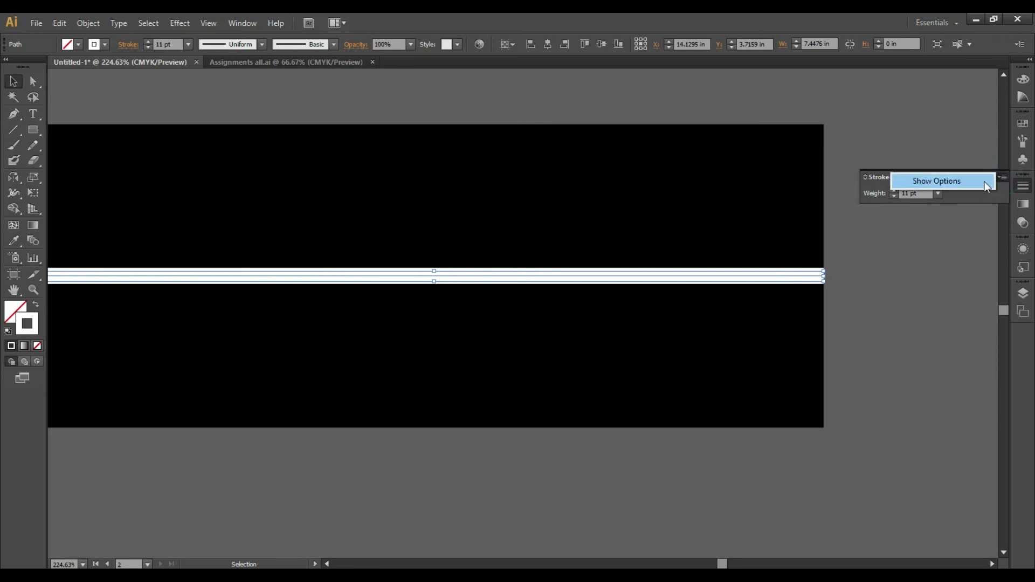
click(983, 182)
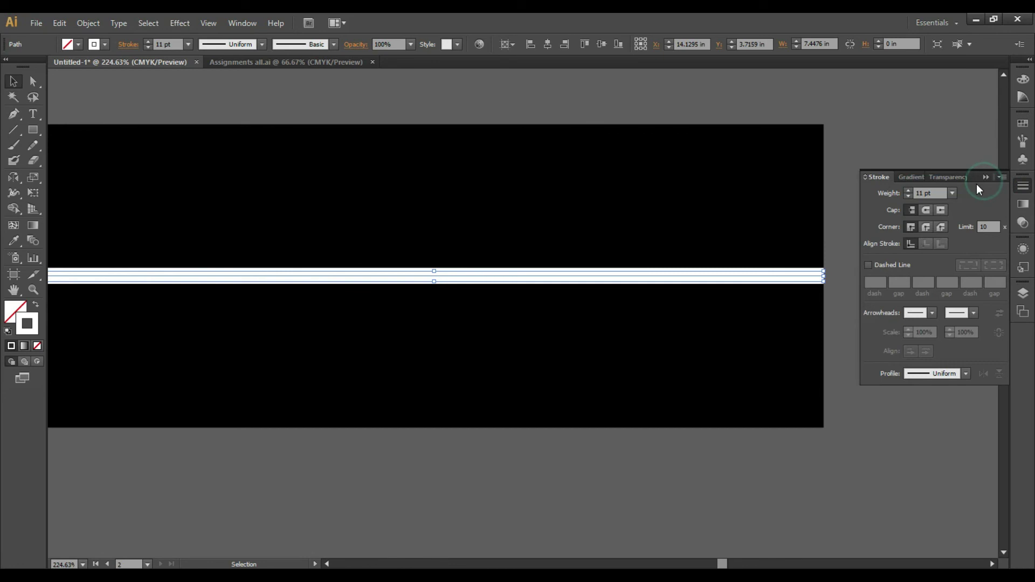
click(868, 265)
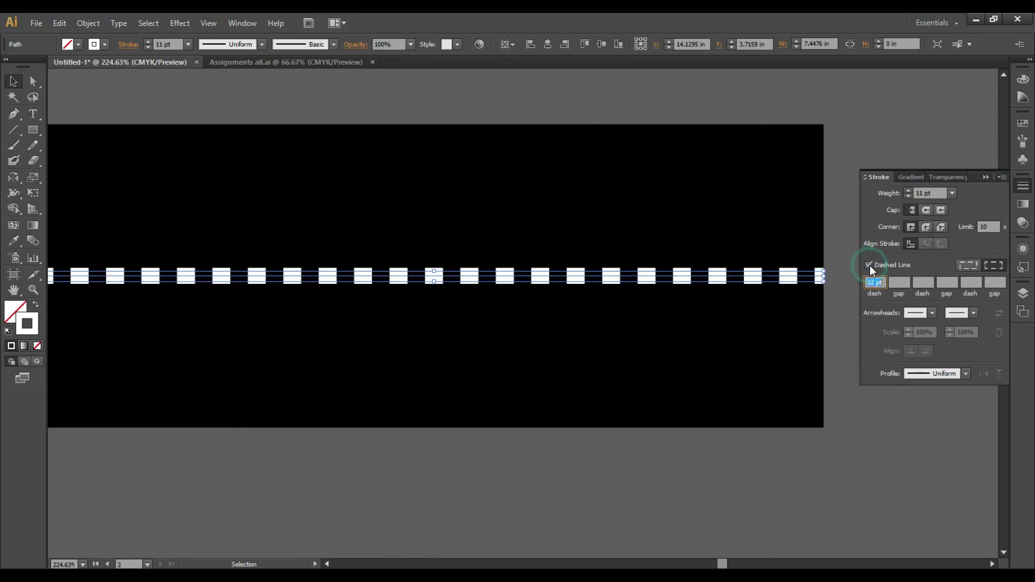
click(545, 523)
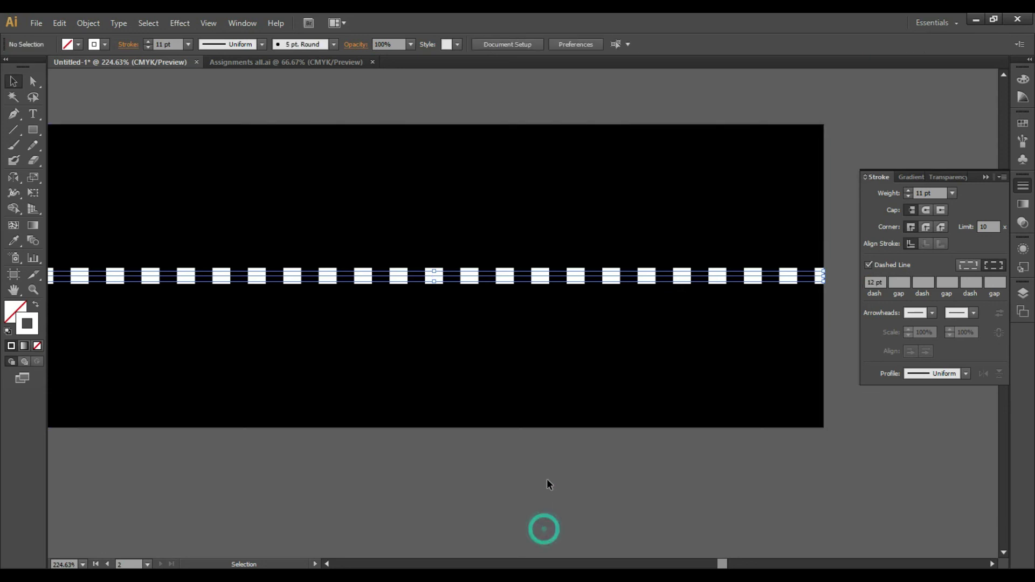
- Set the dash length of the white dashed line to 10 pt
click(502, 277)
click(502, 275)
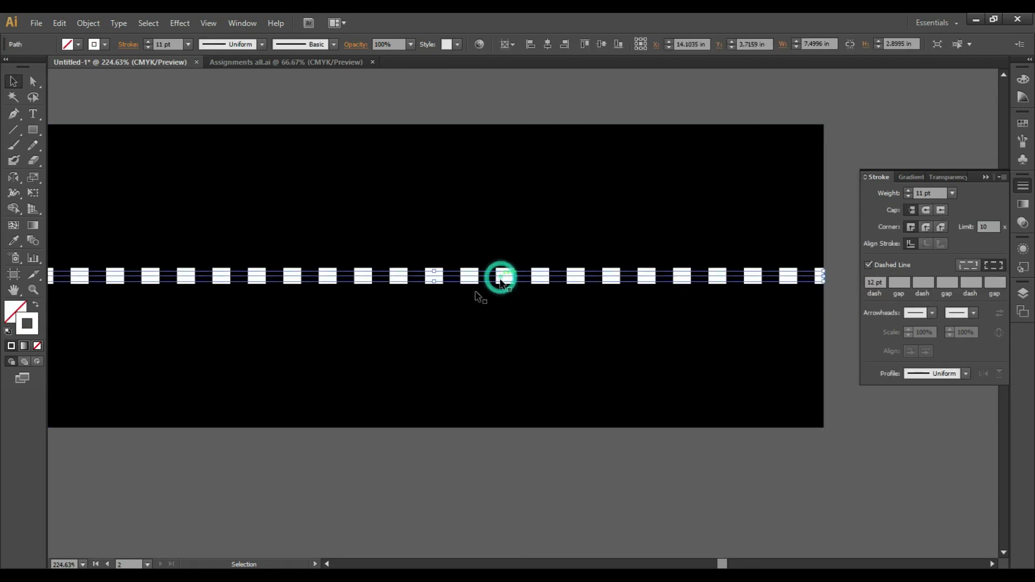
click(884, 282)
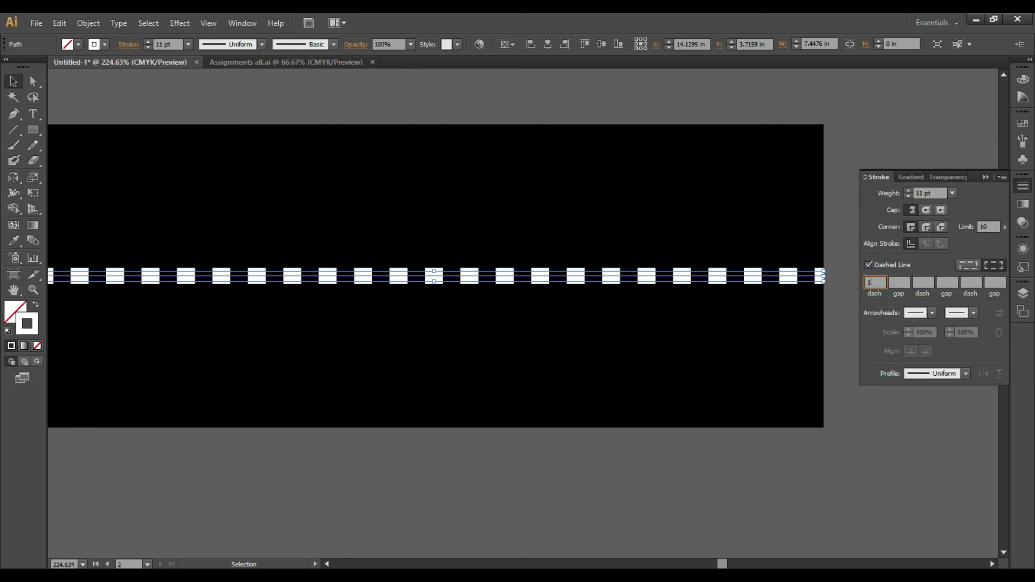
key(Return)
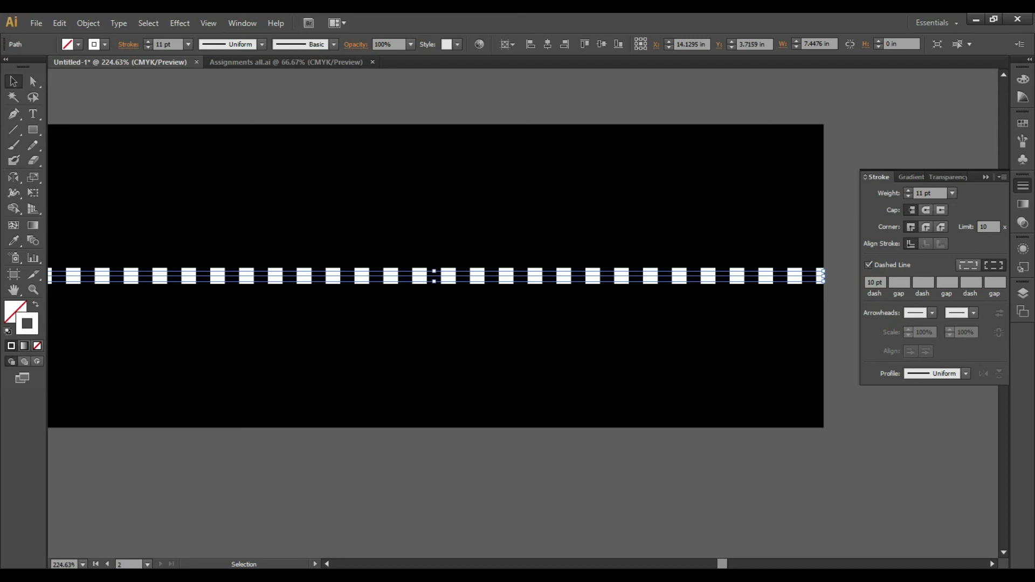
- Try a 2 pt gap between the white dashes and clear the gap value again
click(901, 283)
text(2)
key(Return)
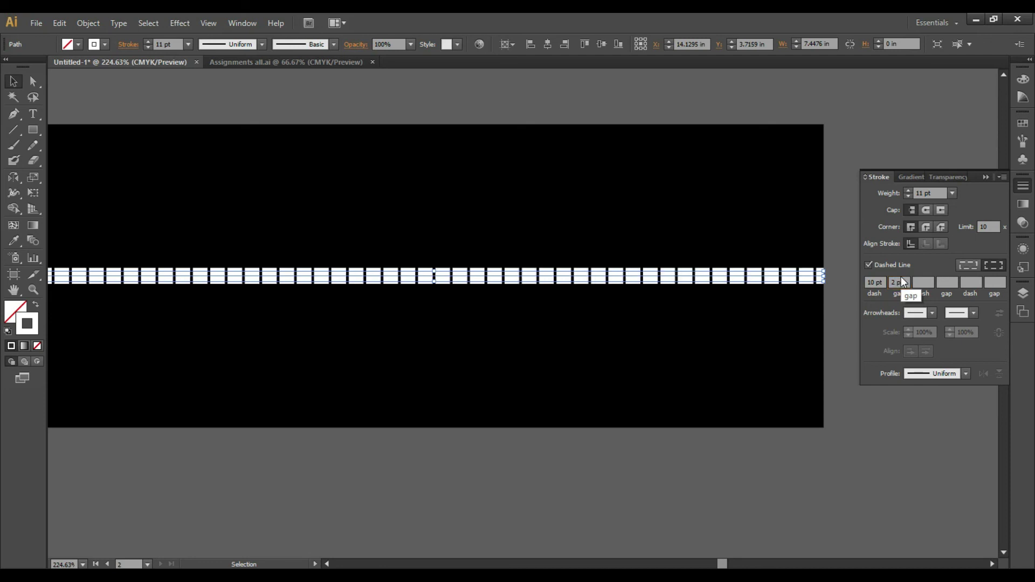
key(BackSpace)
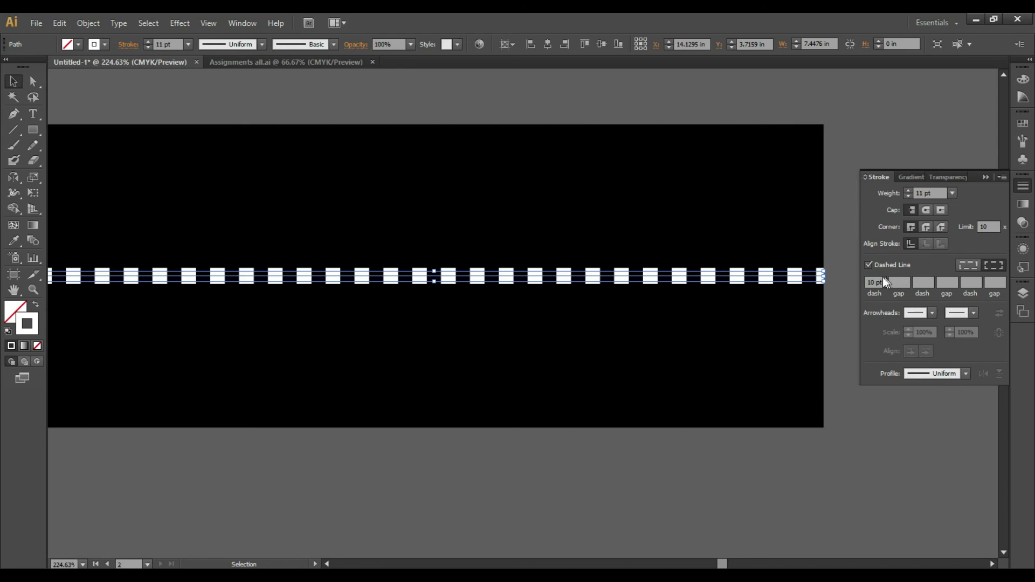
- Try a dash length of 1000 pt on the white line and undo it
drag(874, 281, 862, 280)
text(1000)
key(Return)
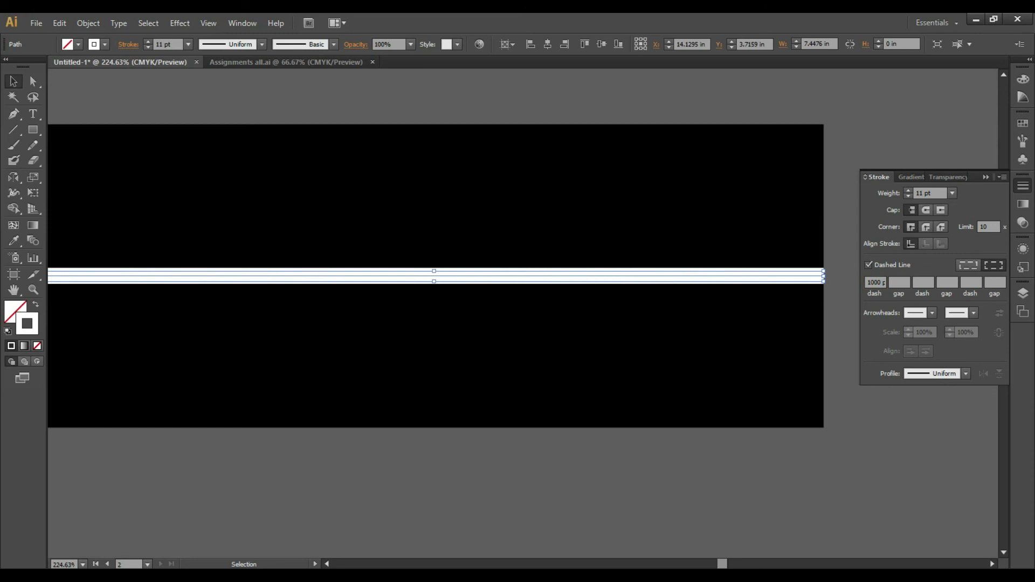
key(ctrl+z)
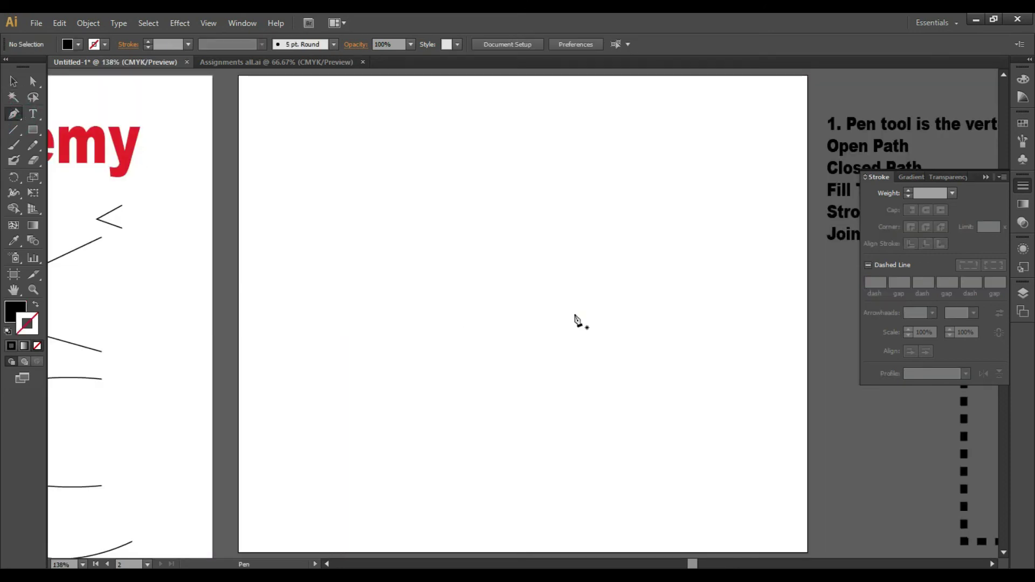
- Draw a closed black teardrop petal about 3.05 by 0.81 in on the artboard, with its pointed tip facing left
click(583, 313)
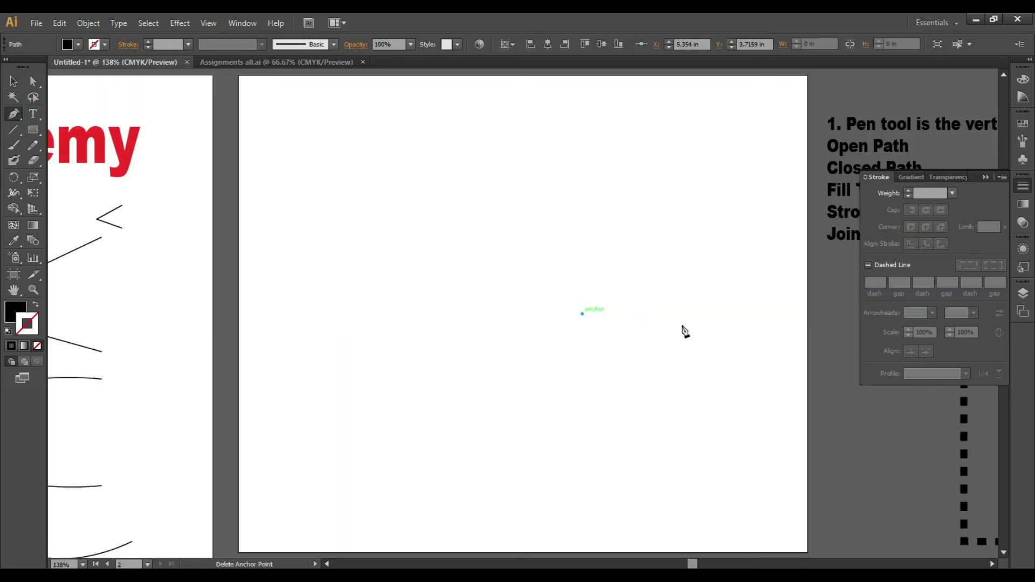
click(778, 312)
drag(778, 317, 779, 374)
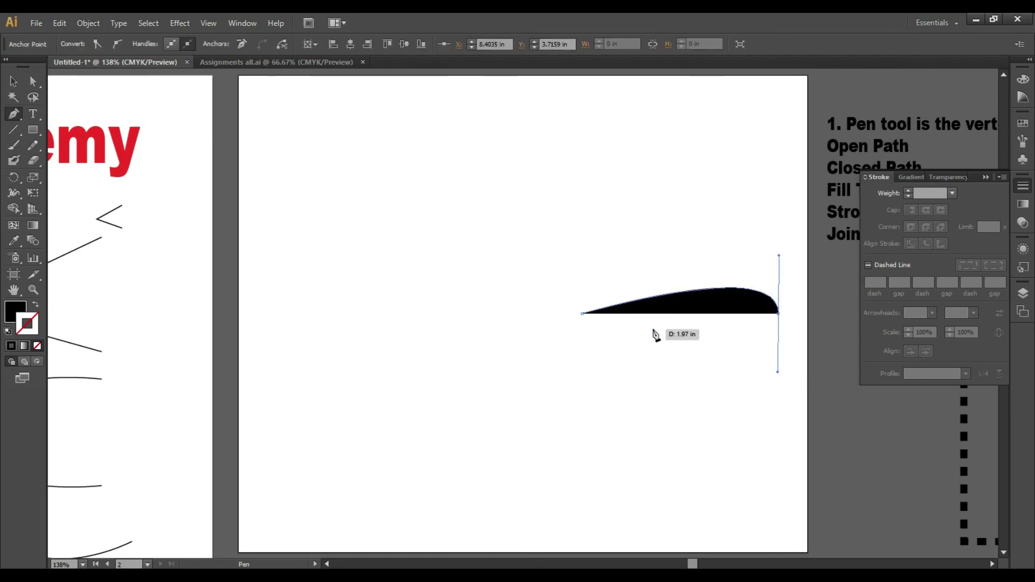
click(583, 313)
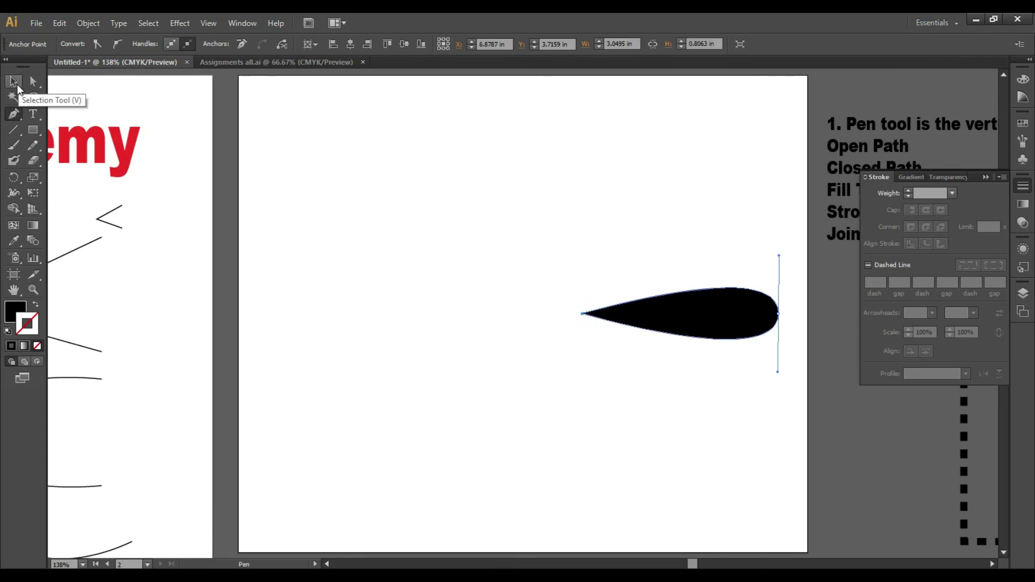
- Prepare to rotate the petal with the Rotate tool, using its pointed tip as the pivot
click(18, 179)
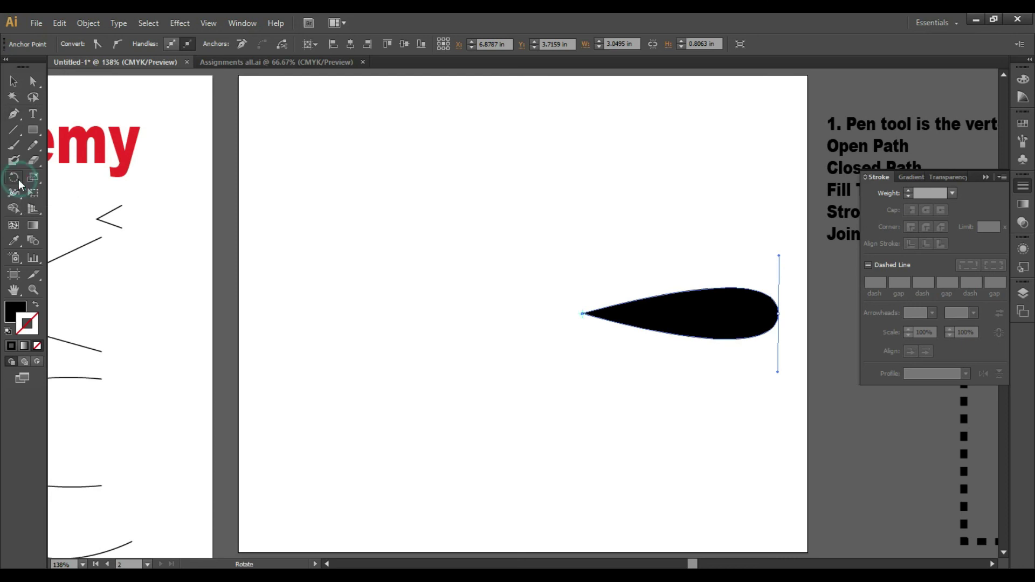
drag(18, 182, 81, 178)
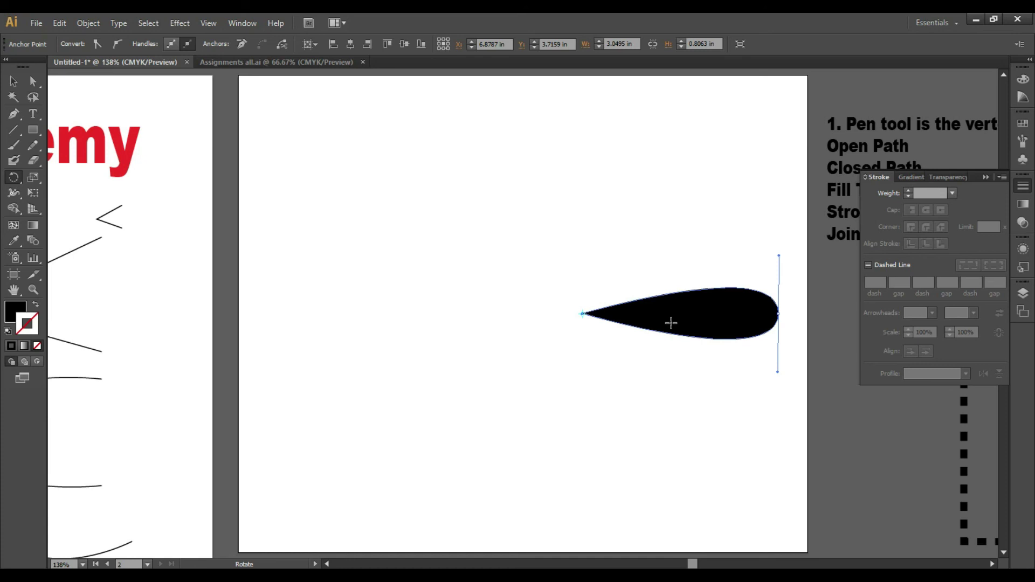
click(583, 314)
click(684, 318)
click(583, 314)
key(Delete)
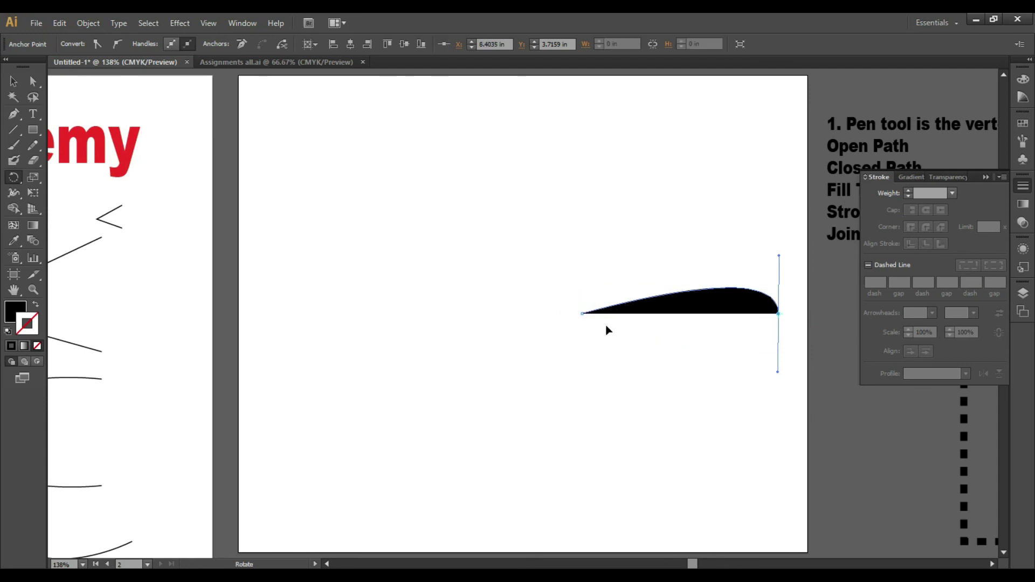
right_click(608, 330)
click(660, 348)
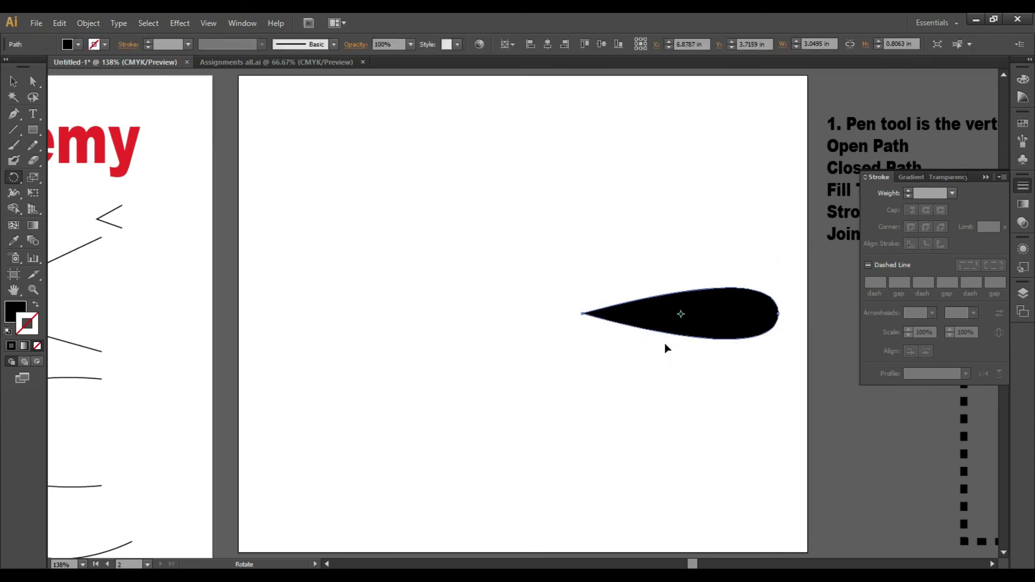
- Rotate the black petal 45° counterclockwise about its pointed tip
click(681, 316)
click(582, 314)
drag(672, 321, 692, 274)
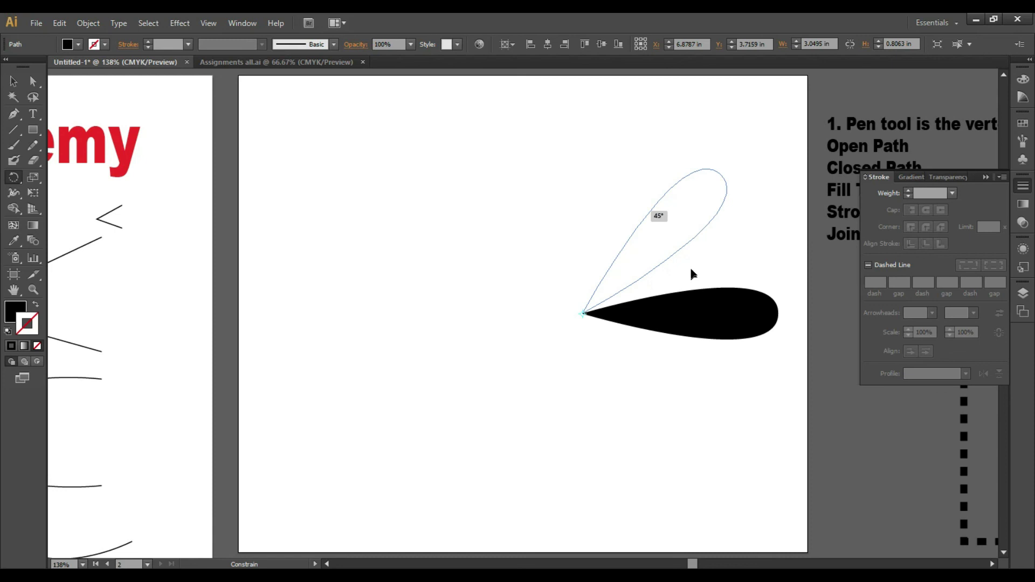
drag(650, 221, 627, 208)
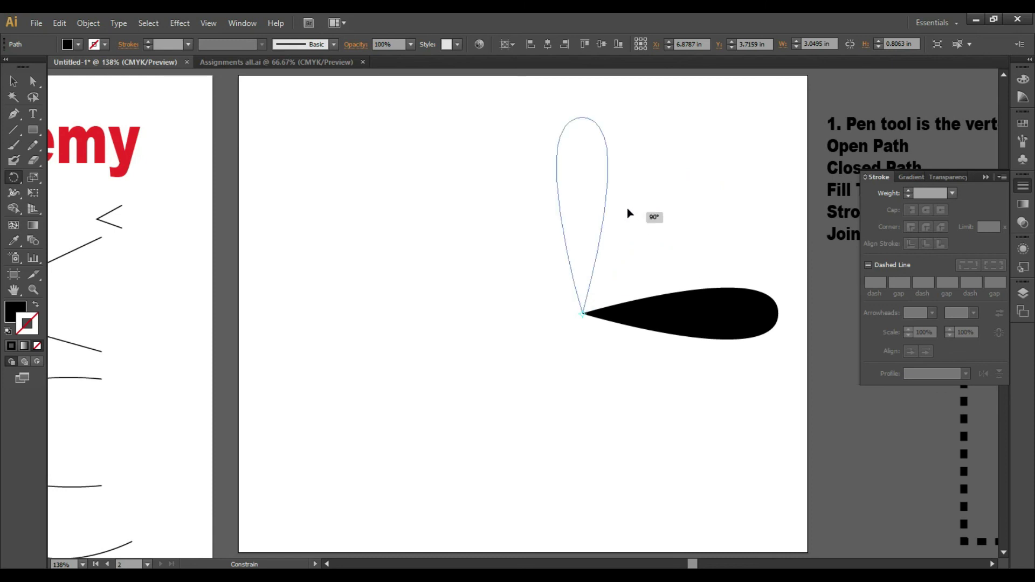
drag(559, 204, 693, 257)
drag(693, 256, 725, 246)
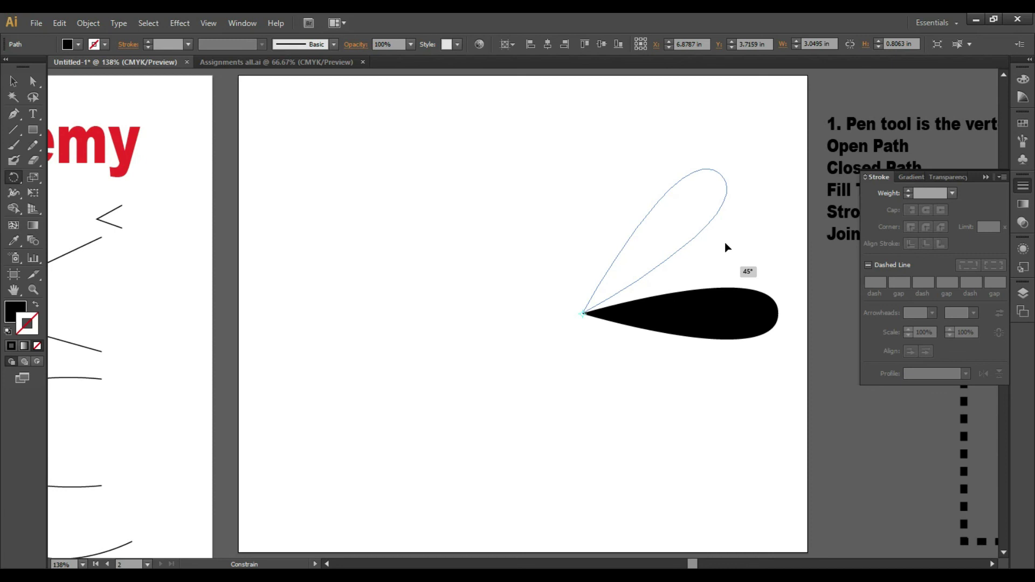
mouse_move(726, 248)
mouse_down()
mouse_move(754, 302)
mouse_move(738, 251)
mouse_up()
drag(718, 214, 730, 243)
drag(698, 190, 693, 169)
drag(702, 194, 709, 203)
key(ctrl)
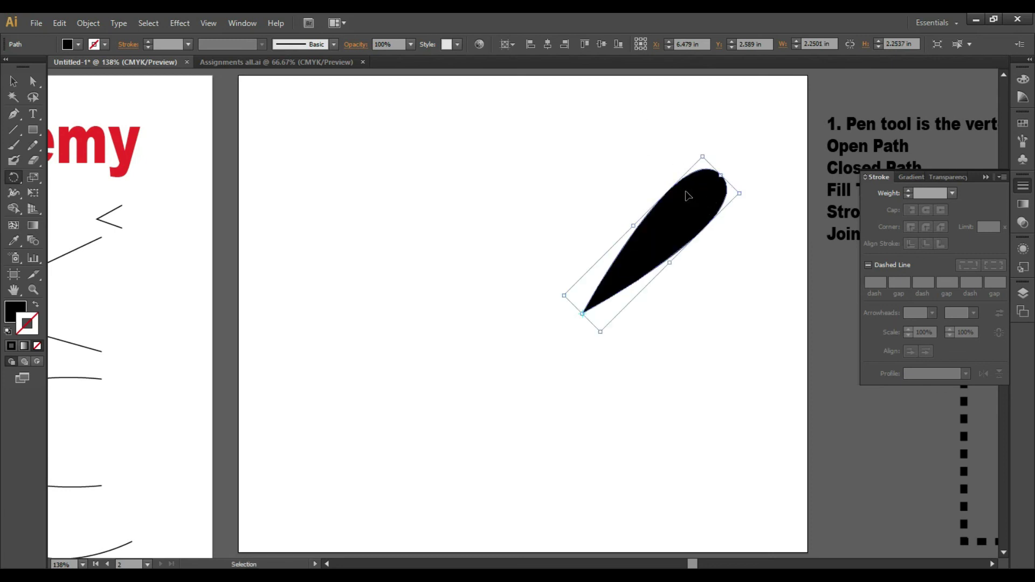
- Undo the last petal rotation and instead rotate a copy of the horizontal black petal 45° counterclockwise about its pointed tip
key(ctrl+z)
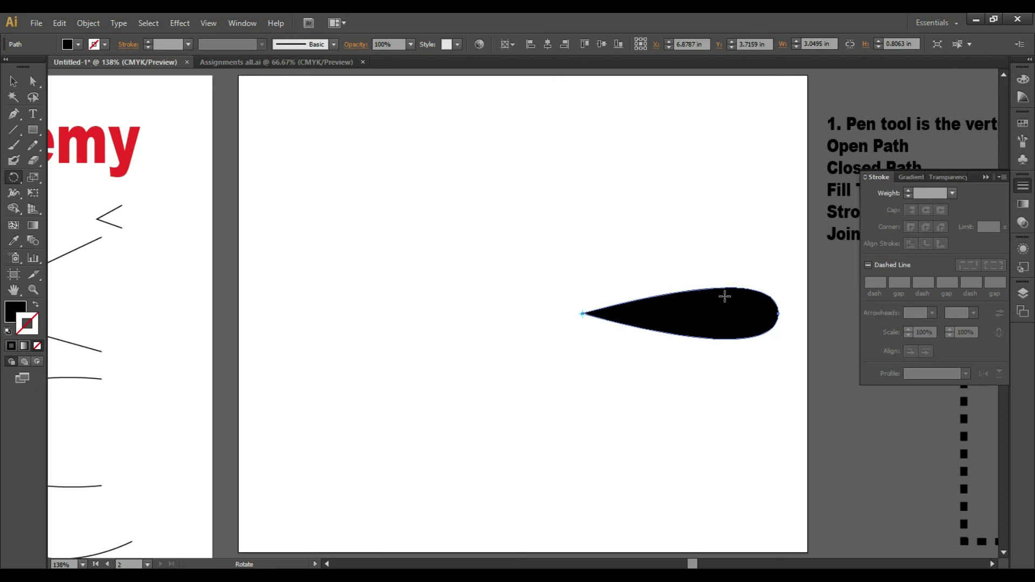
drag(726, 300, 657, 218)
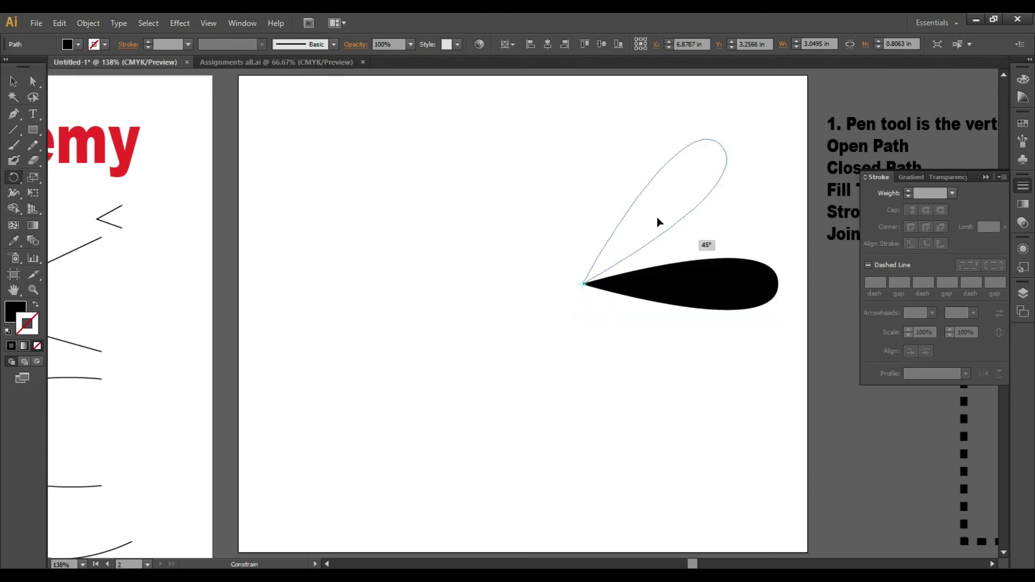
drag(657, 217, 684, 183)
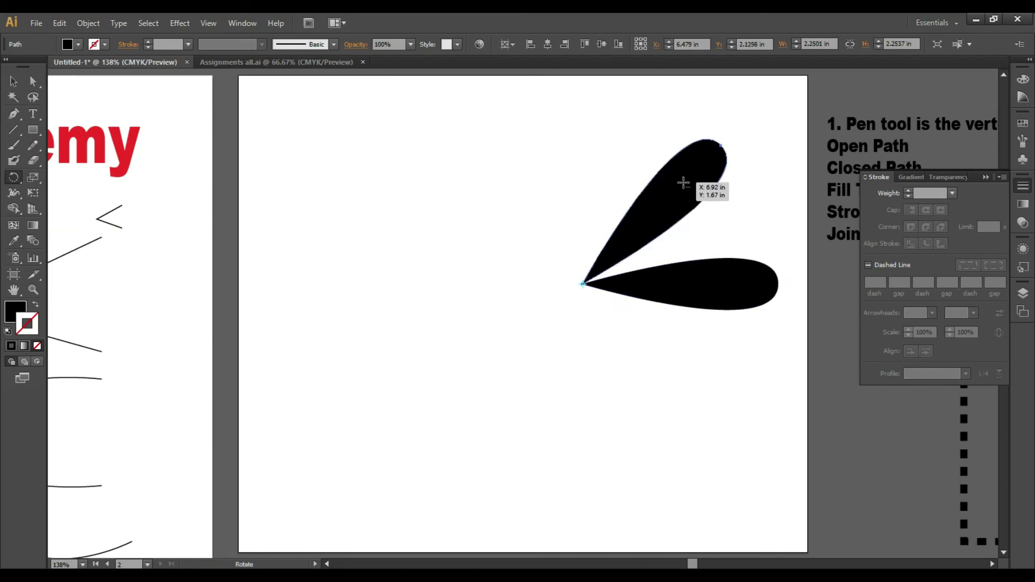
- Repeat the 45° rotated copy around the shared tip until eight black petals form a full flower
key(ctrl)
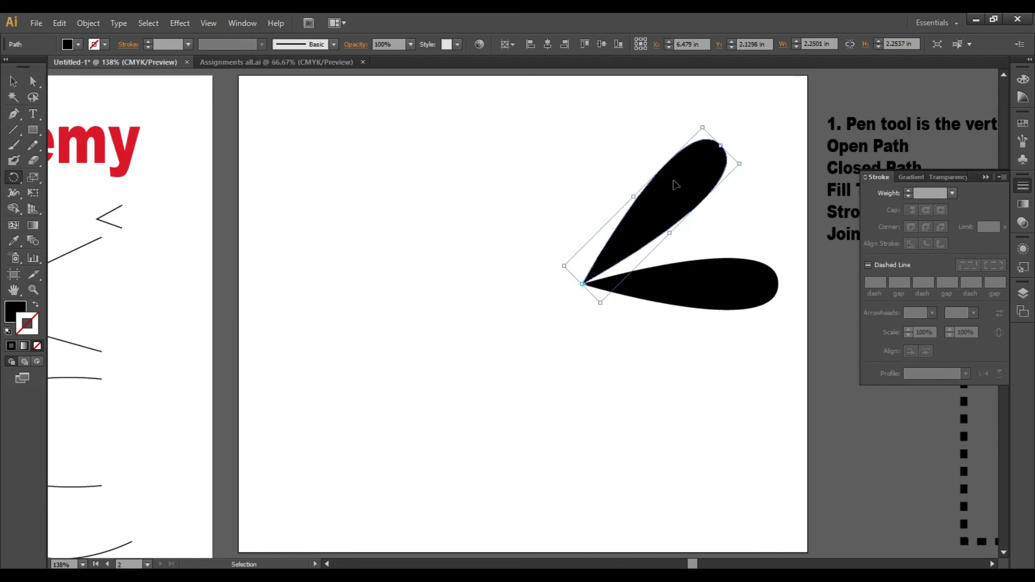
key(ctrl+d)
key(ctrl+d)
key(ctrl+d)
key(ctrl+d)
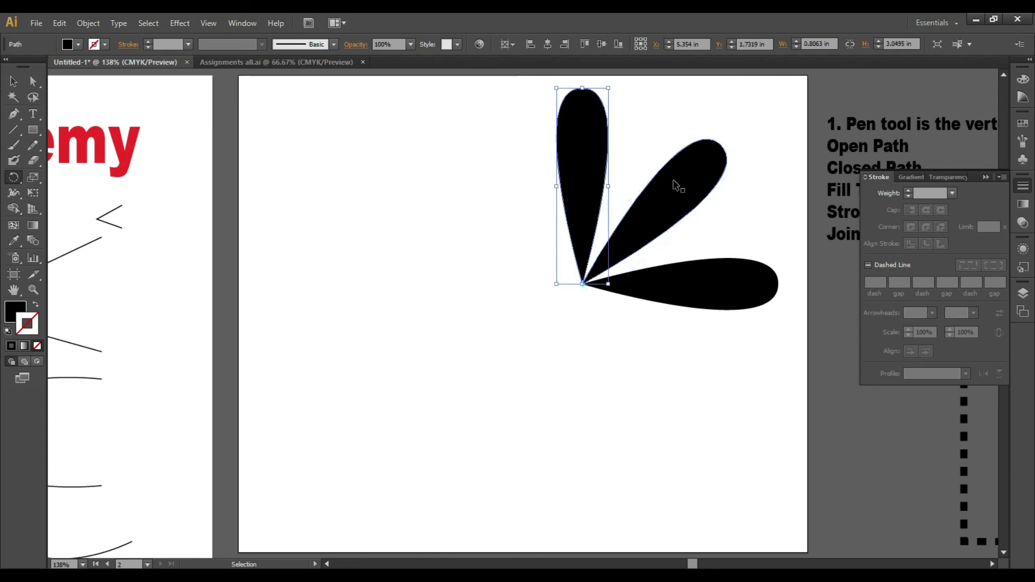
key(ctrl+d)
key(ctrl+d)
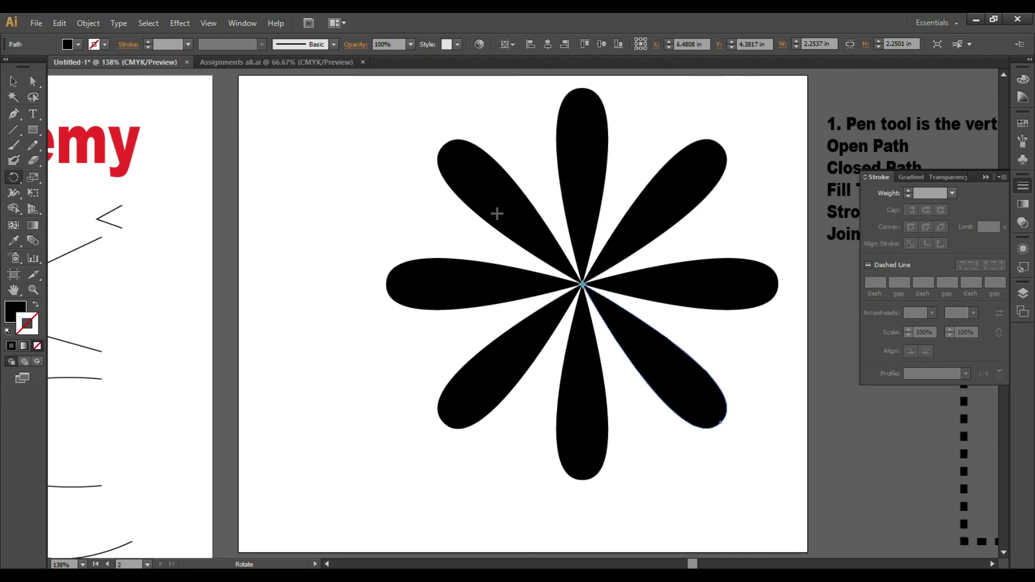
- Select all eight black petals, group them, and paste a duplicate of the group in place
key(v)
click(412, 216)
drag(384, 179, 676, 434)
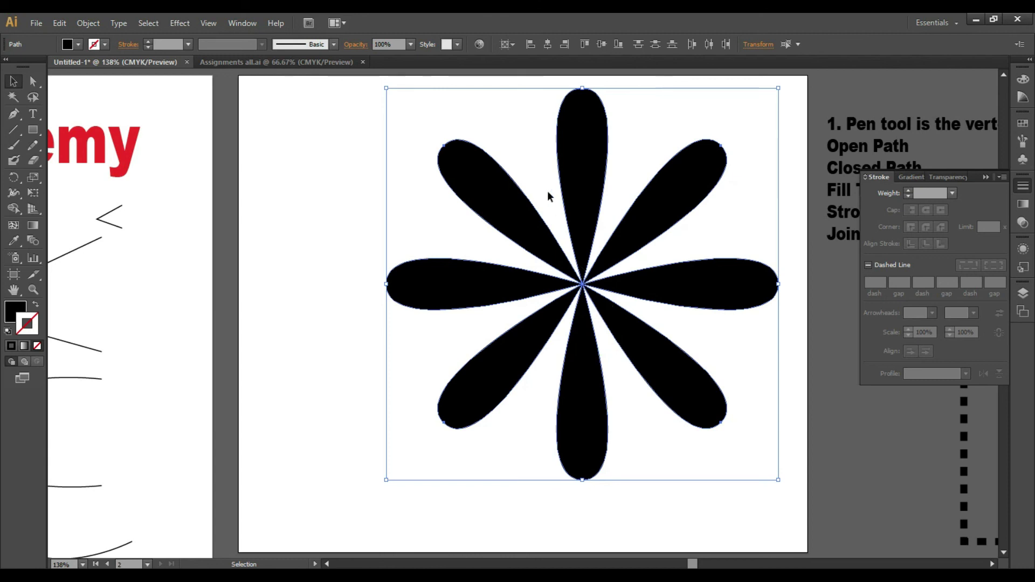
click(60, 23)
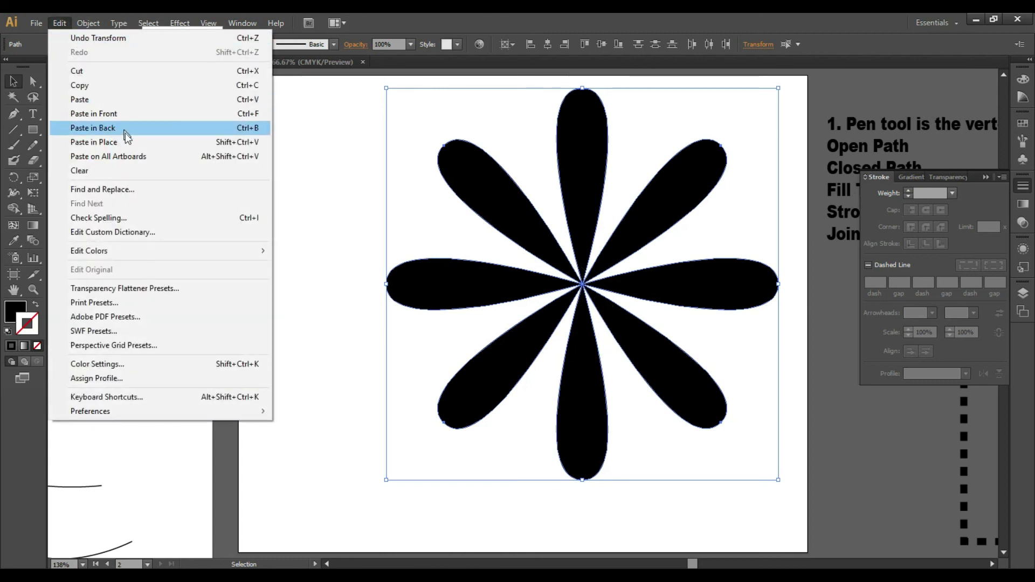
click(153, 145)
- Rotate the front petal group about the flower's center so its petals fall between those of the back group, and deselect it
click(596, 145)
click(524, 123)
drag(724, 93, 670, 84)
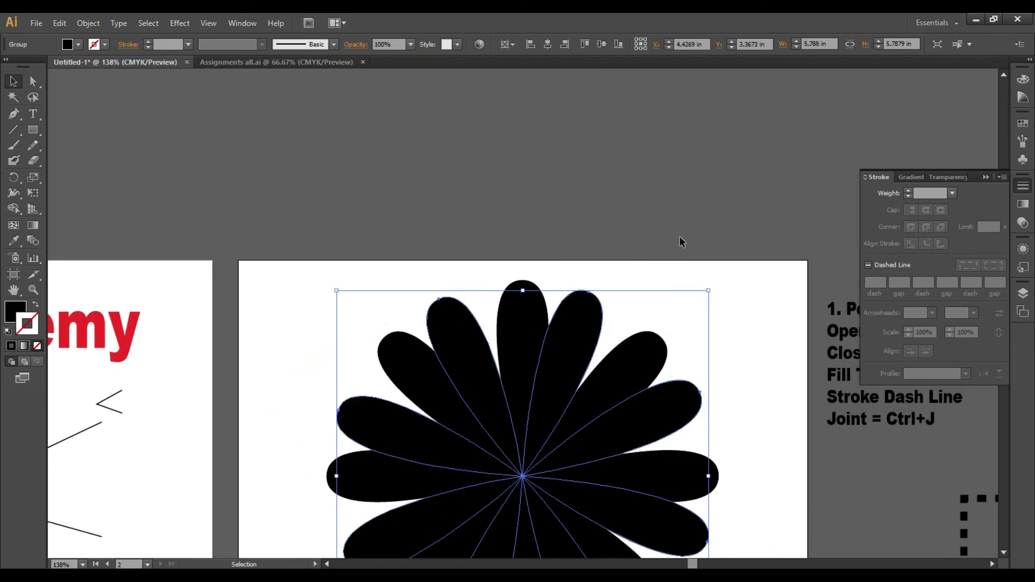
click(733, 305)
scroll(732, 306, up, 3)
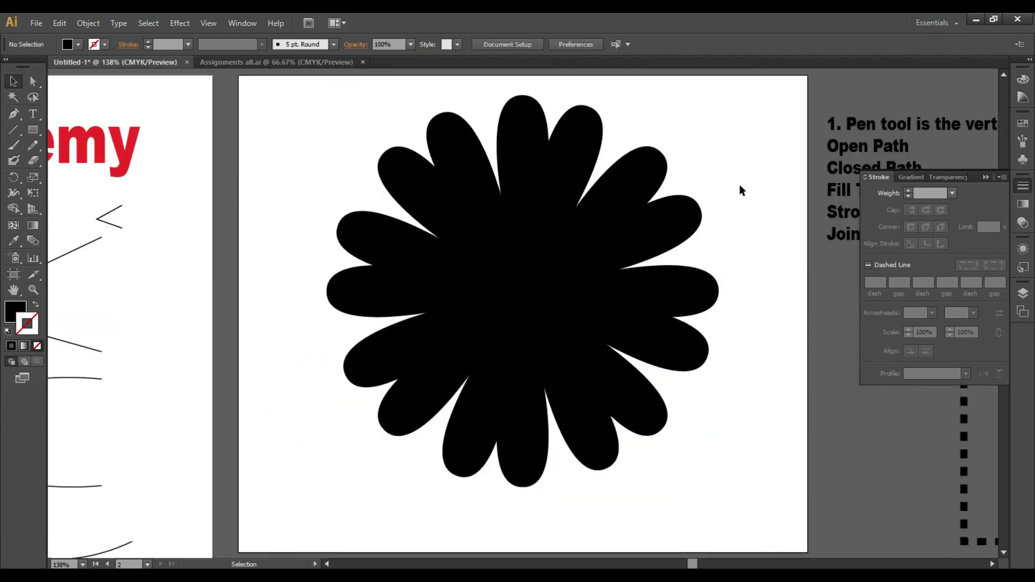
drag(740, 185, 343, 274)
click(343, 184)
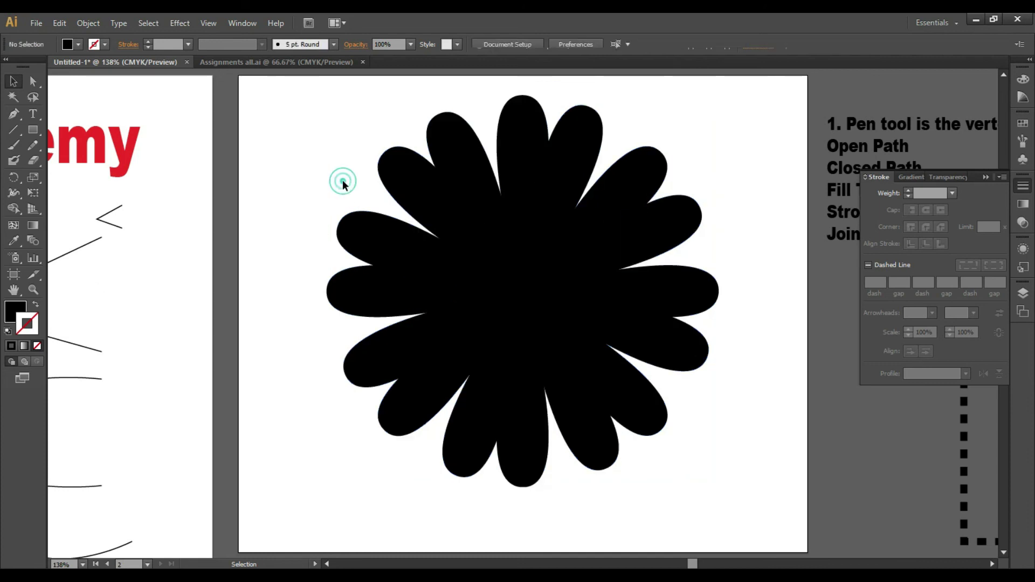
- Fill the front petal group with dark red and leave it without a stroke
click(453, 131)
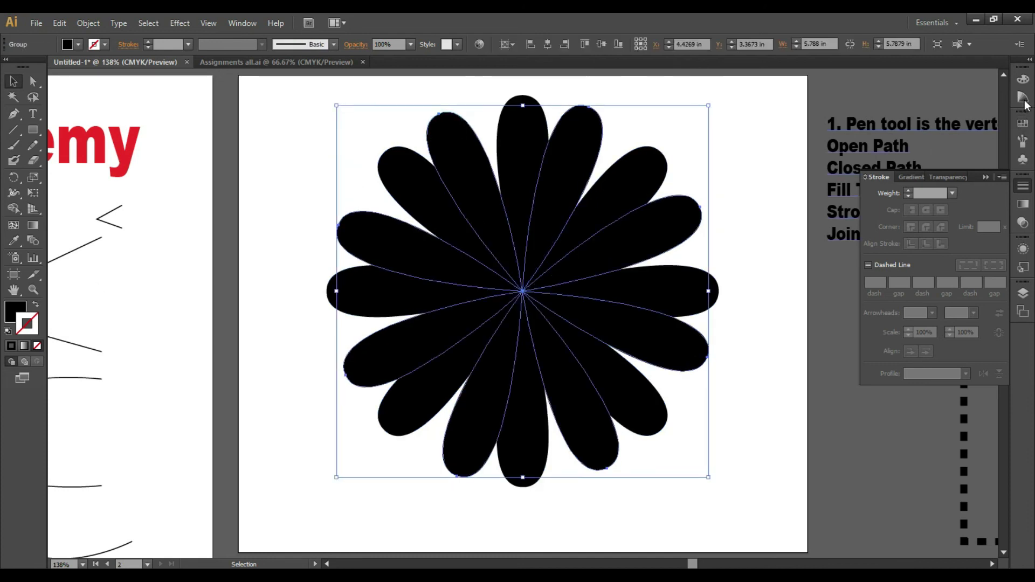
click(1023, 78)
key(x)
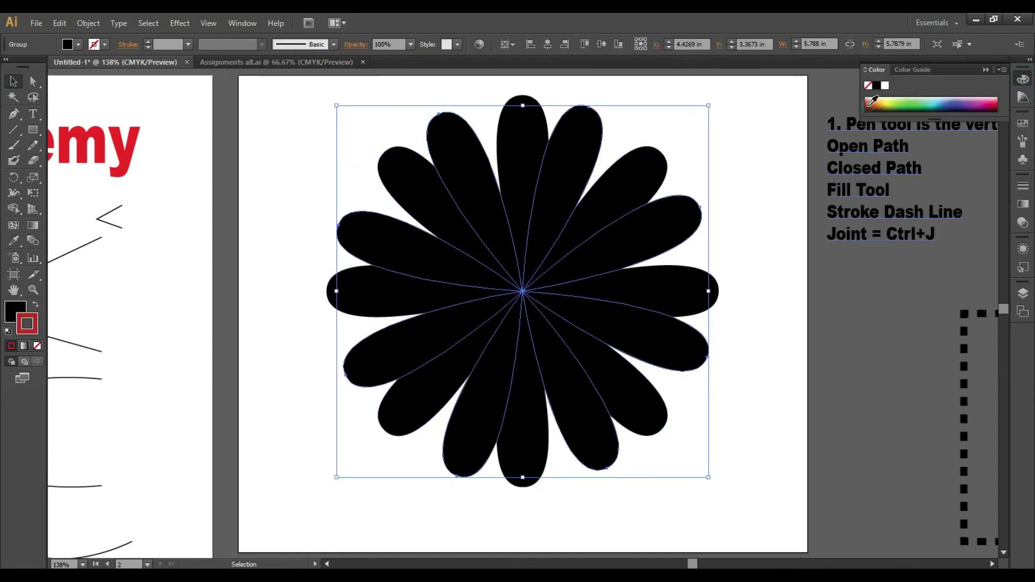
click(872, 101)
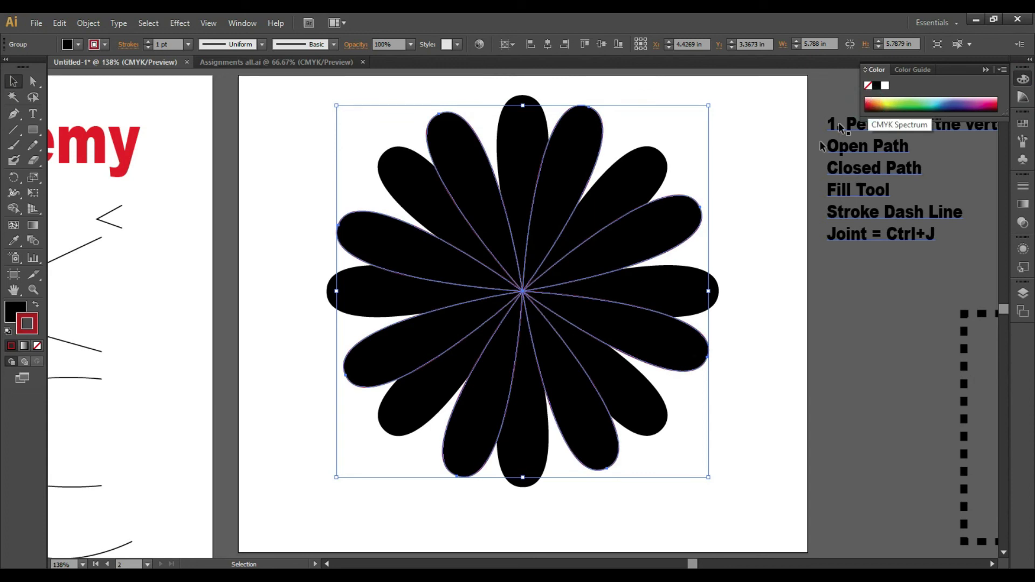
click(34, 305)
click(36, 345)
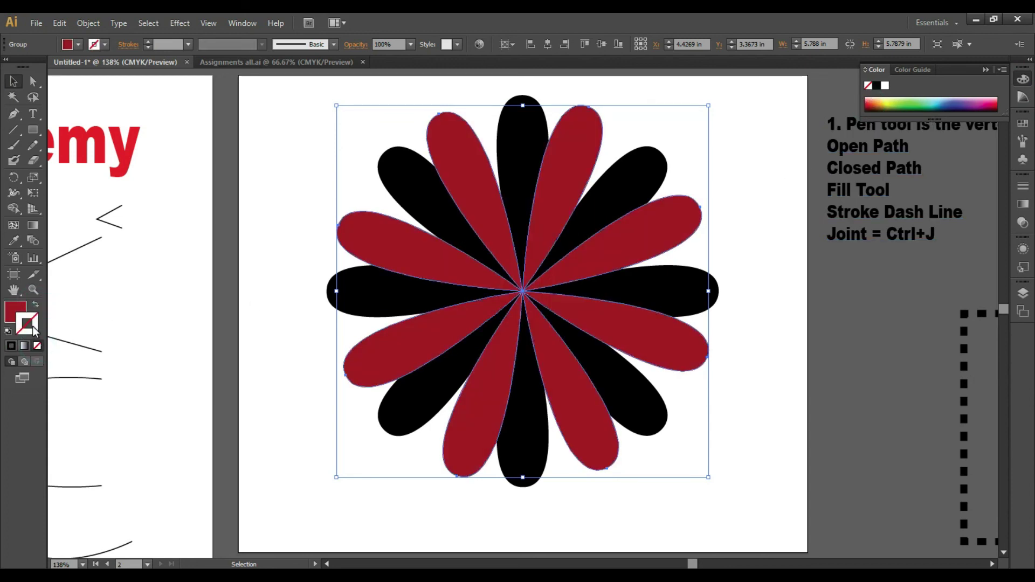
click(293, 172)
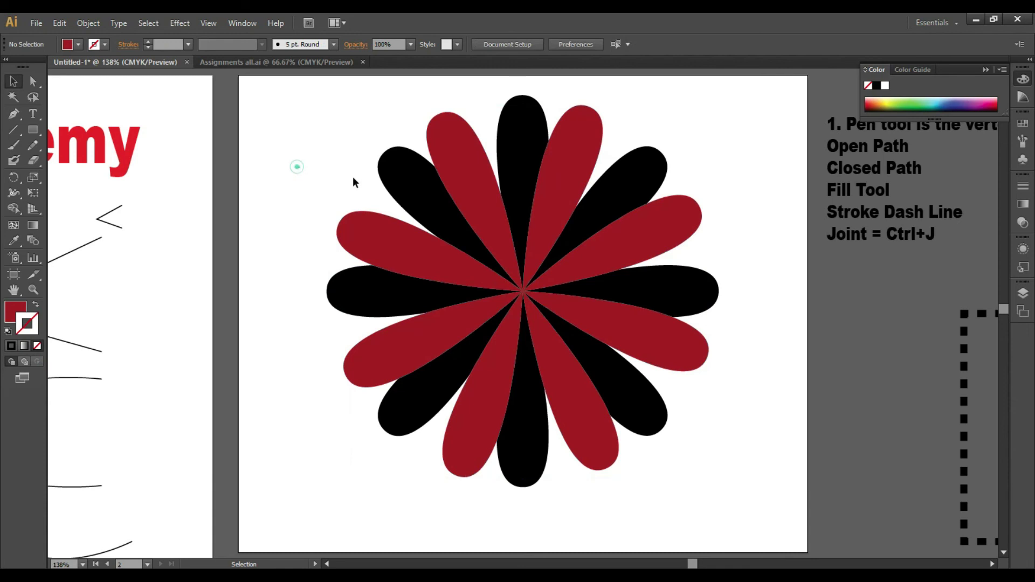
- Select the black petal group behind the dark red petals
click(355, 206)
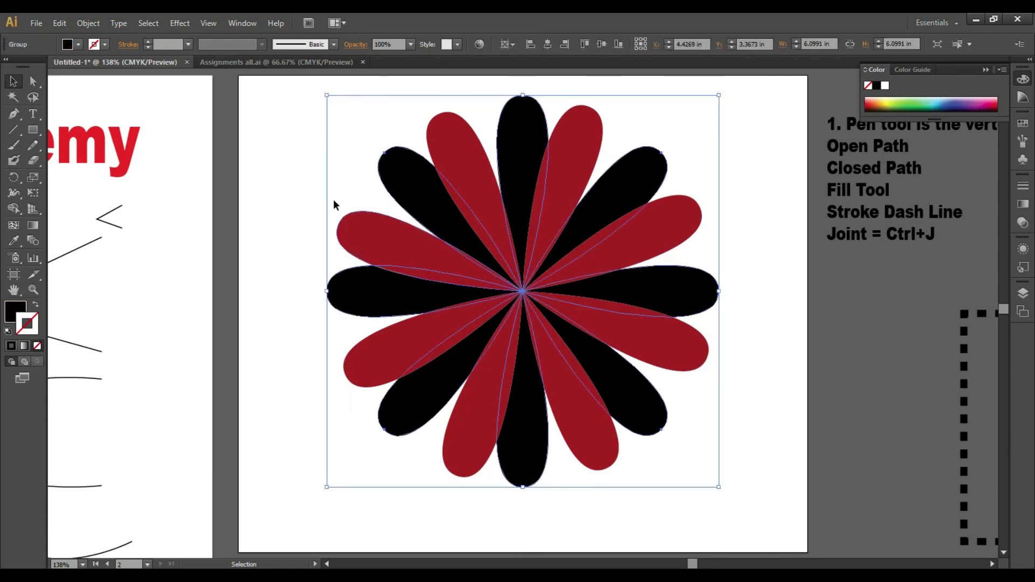
click(374, 185)
click(393, 174)
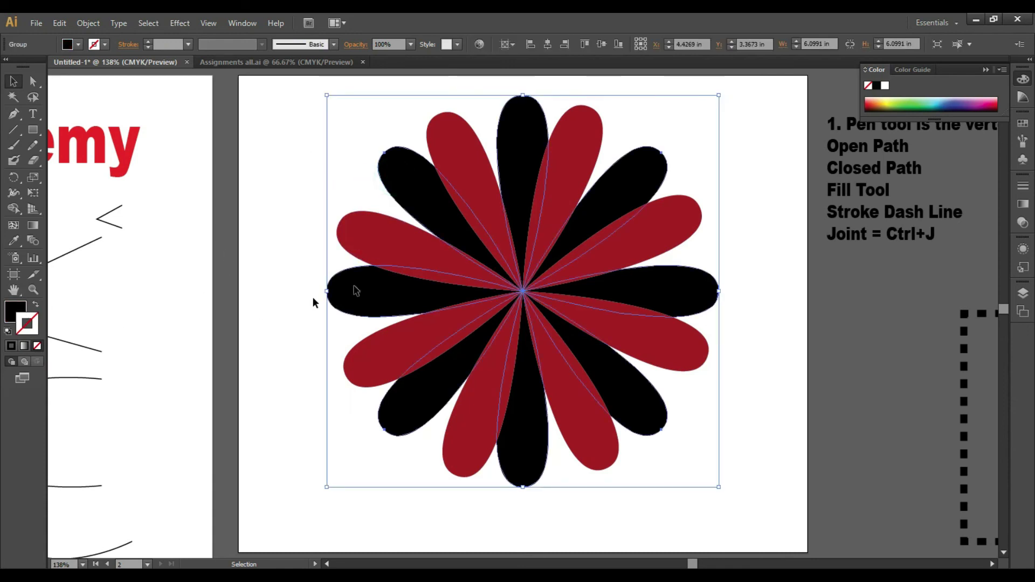